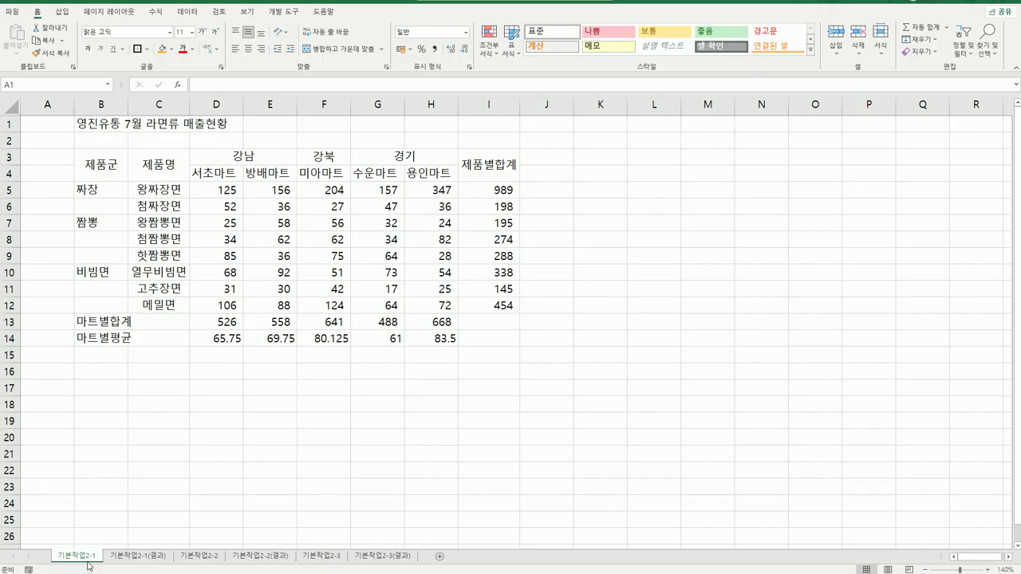
click(89, 563)
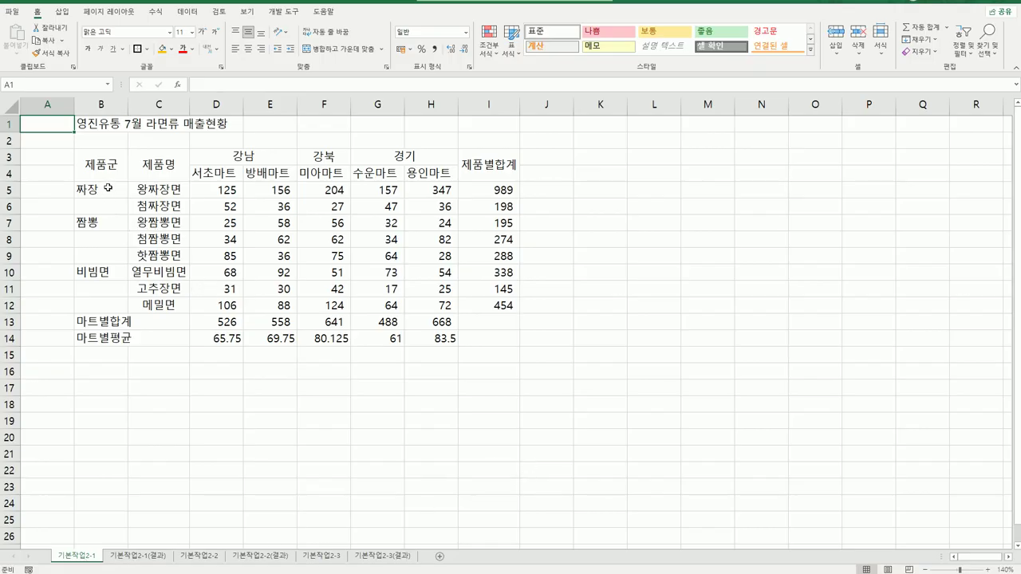
drag(108, 188, 107, 204)
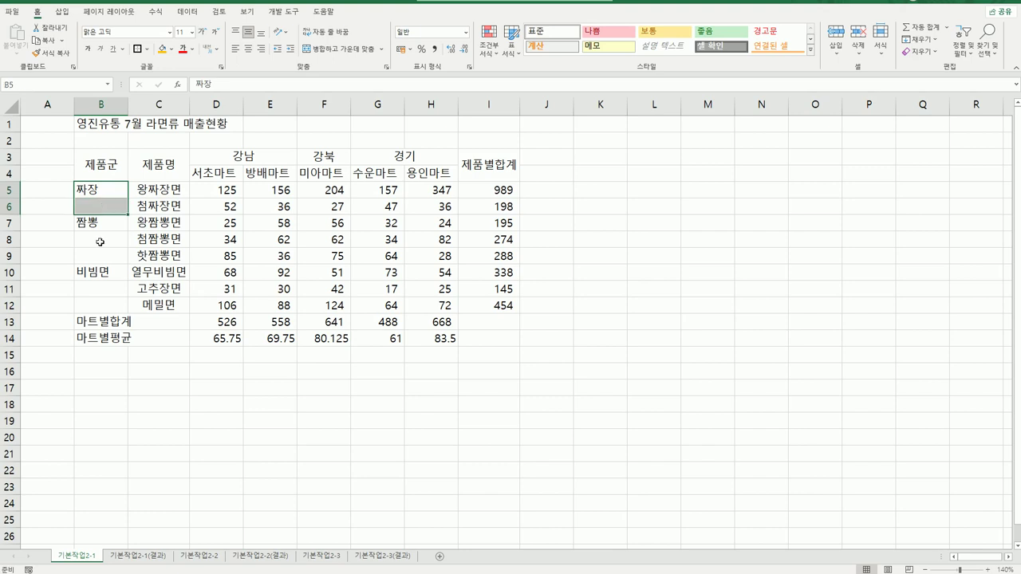
click(342, 51)
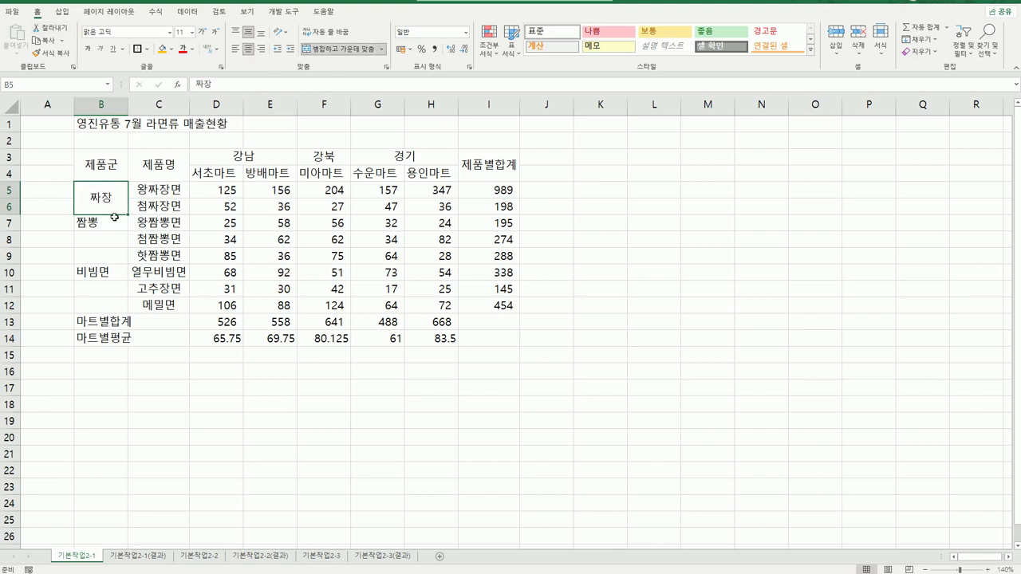
drag(102, 224, 102, 254)
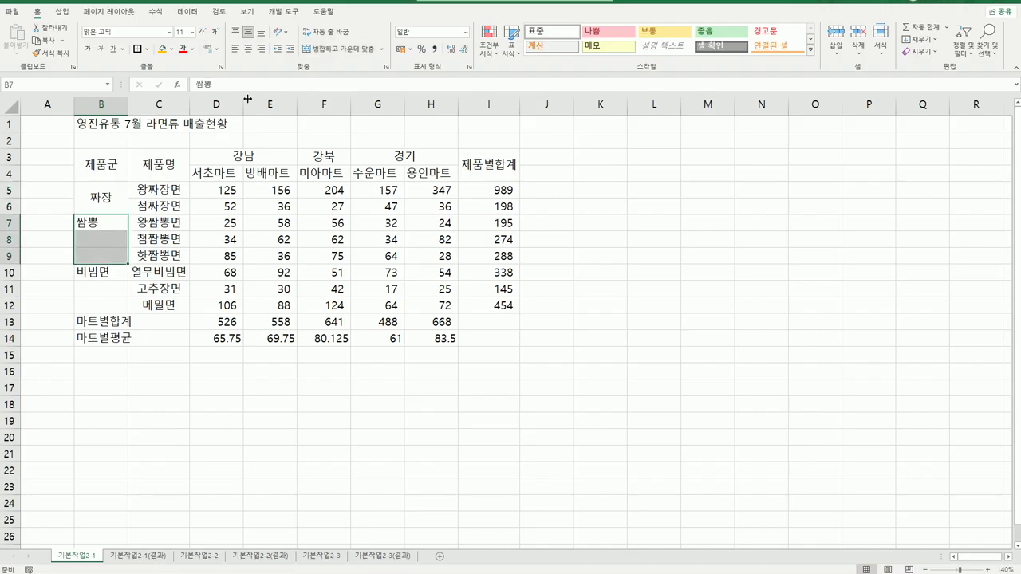
click(323, 53)
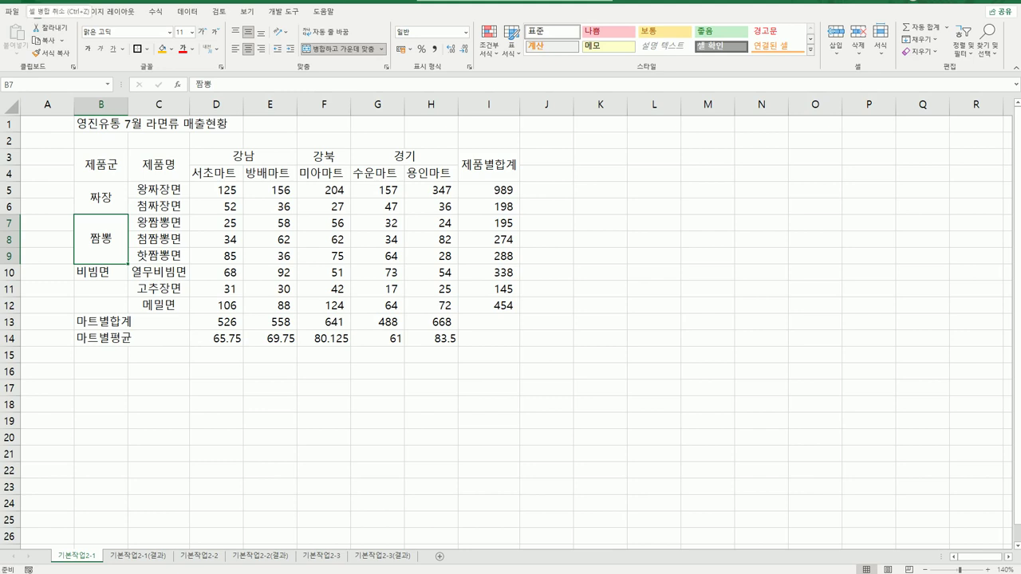
key(ctrl+z)
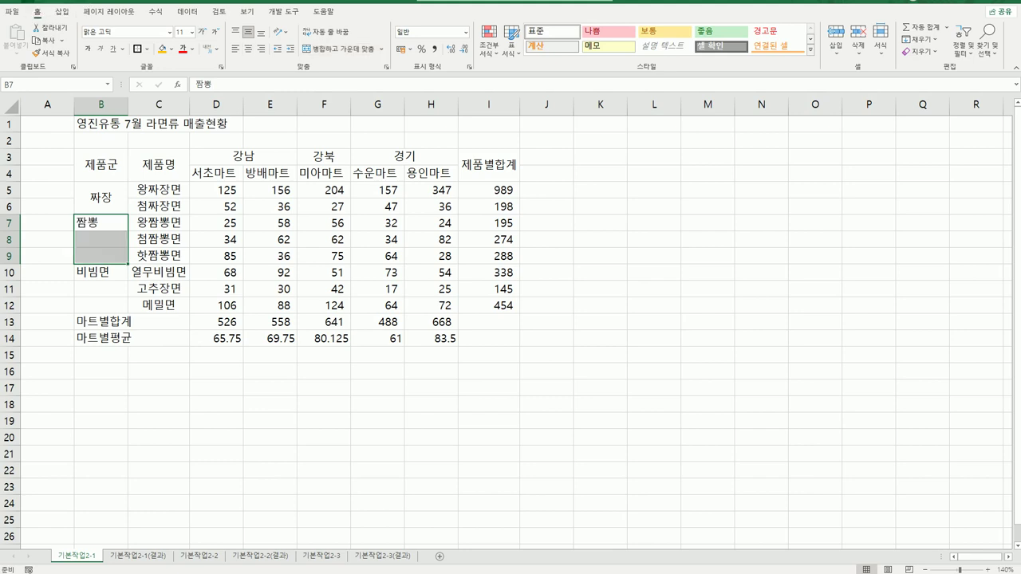
key(ctrl+z)
click(208, 440)
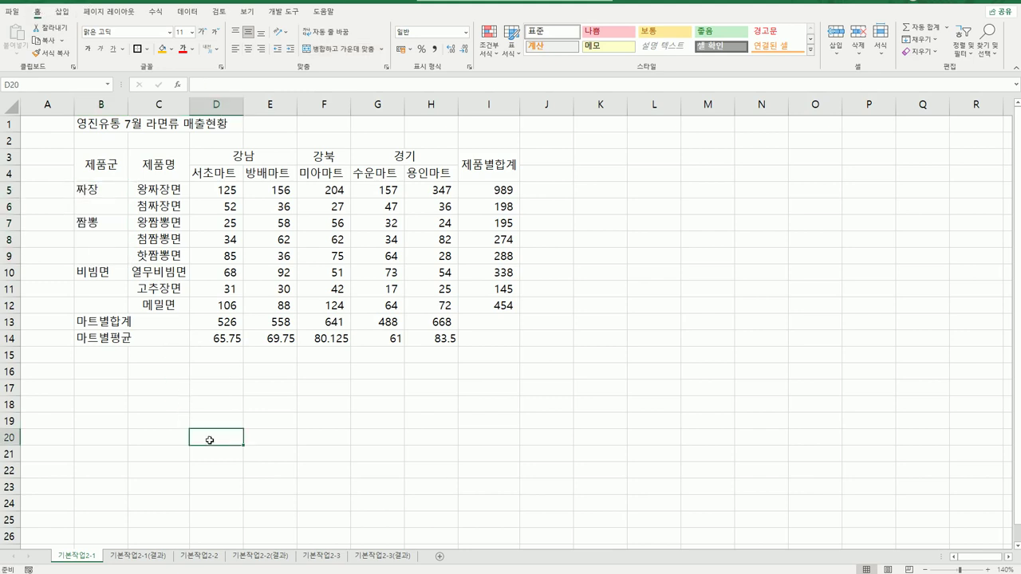
Merge and center the ranges B5:B6, B7:B9, B10:B12, B13:C13 and B14:C14 together.
drag(93, 188, 91, 203)
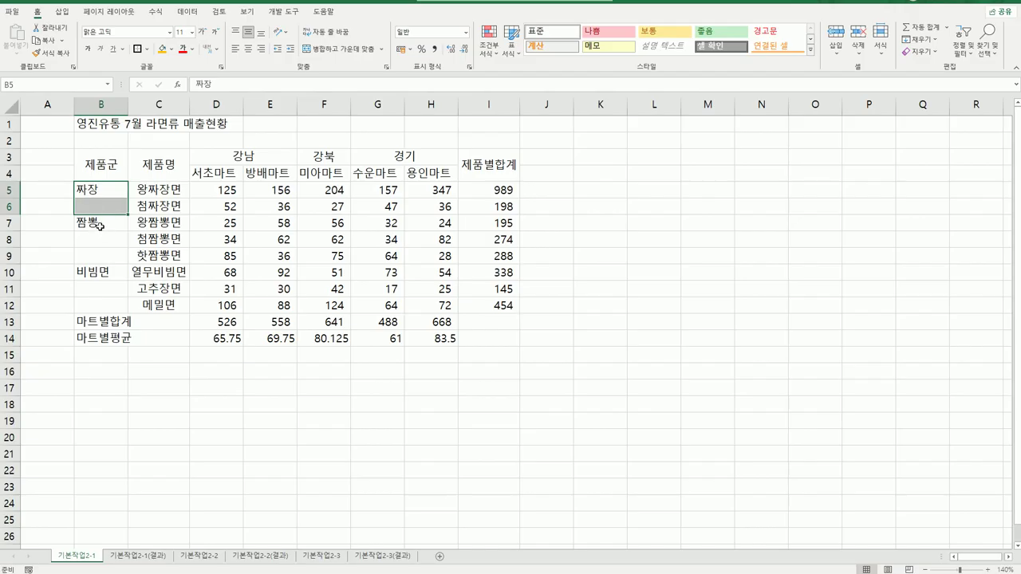
ctrl+drag(99, 225, 100, 252)
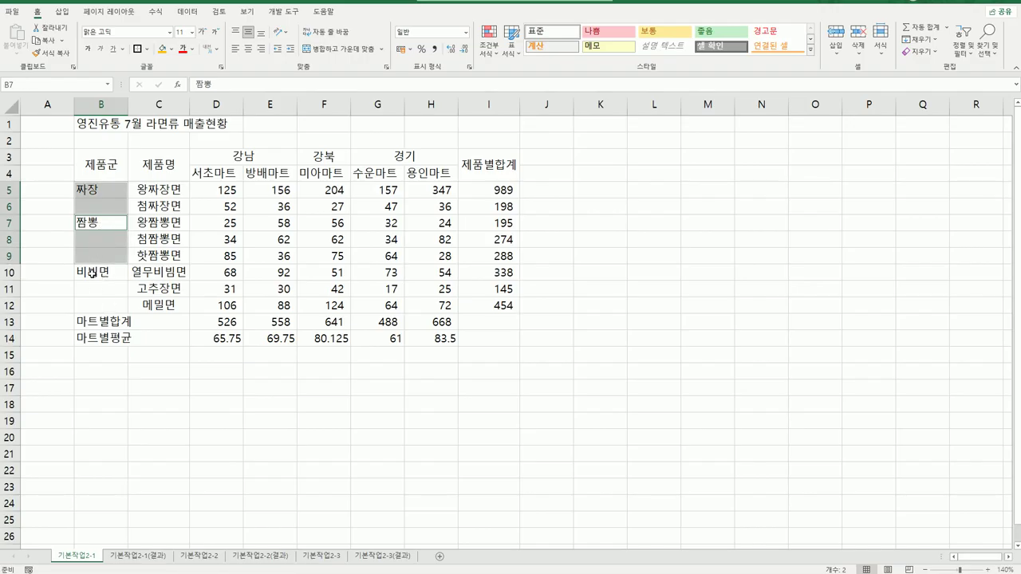
ctrl+drag(92, 272, 92, 304)
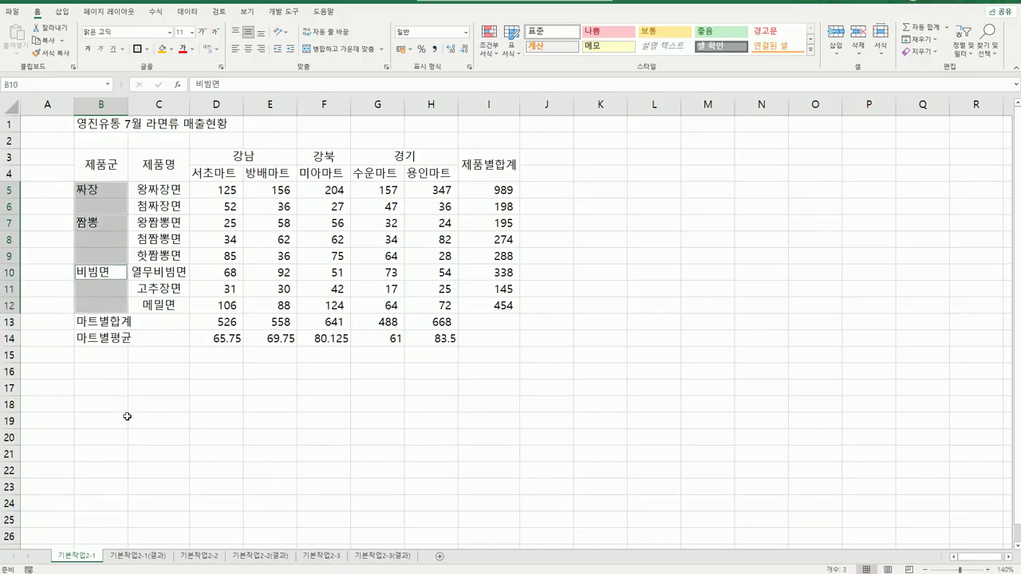
ctrl+drag(104, 322, 162, 341)
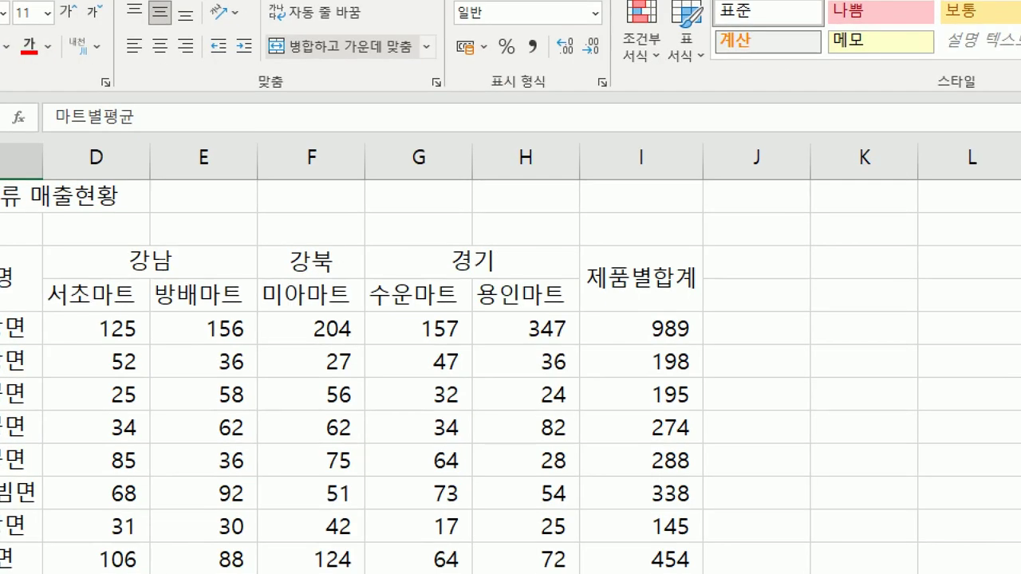
mouse_move(408, 83)
mouse_down()
mouse_move(271, 48)
mouse_move(437, 70)
mouse_move(403, 83)
mouse_up()
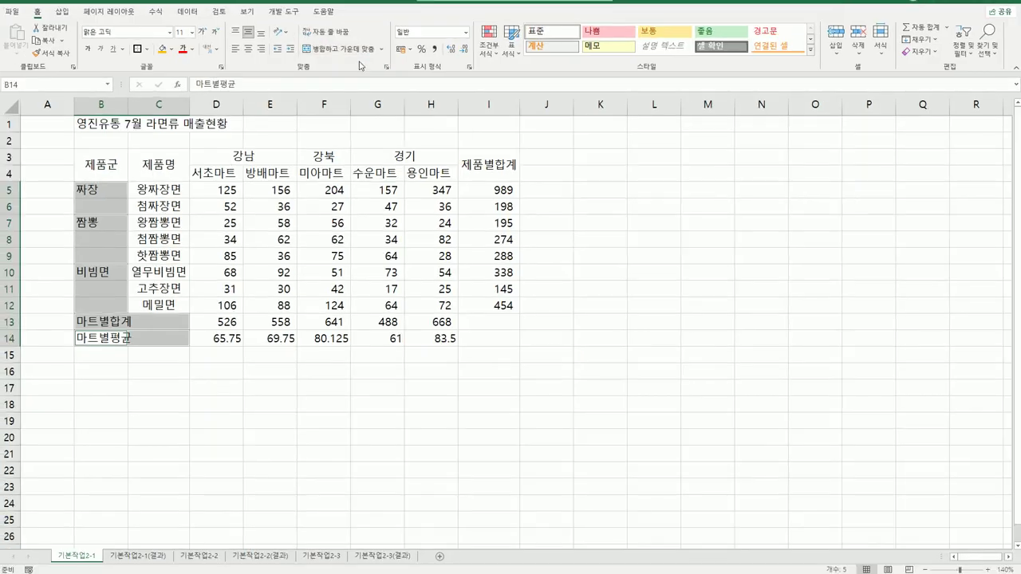
click(357, 51)
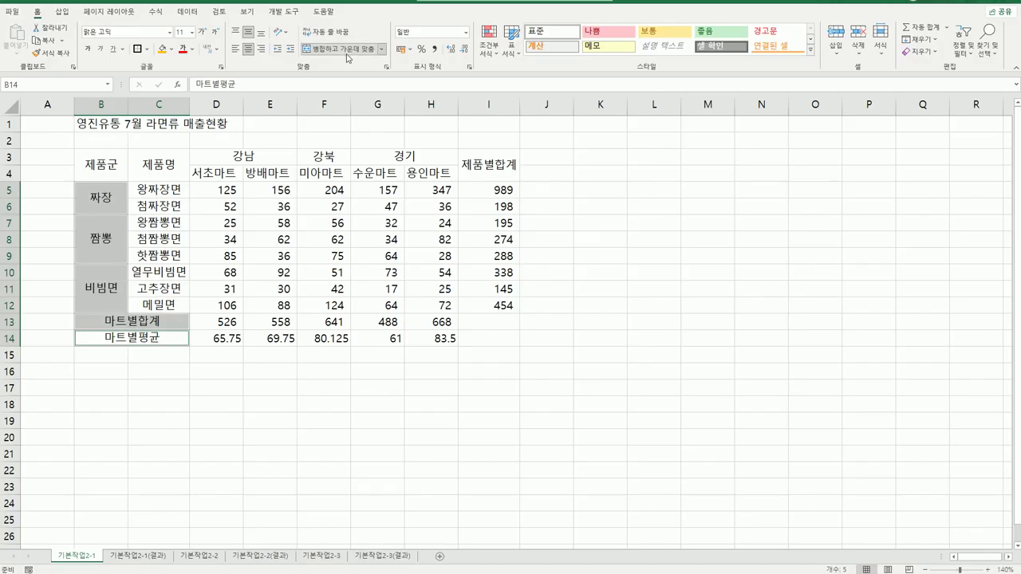
click(344, 53)
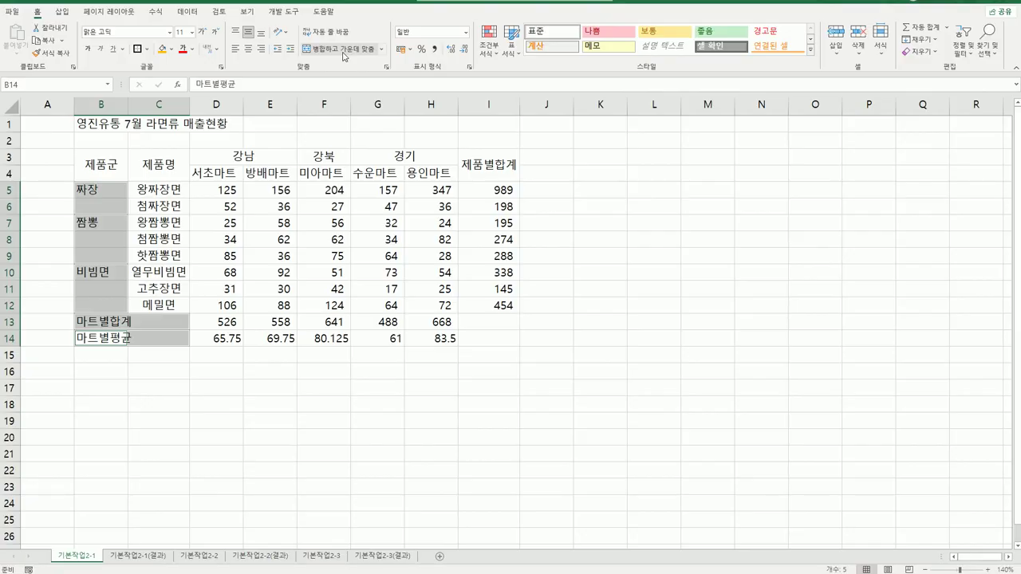
click(345, 52)
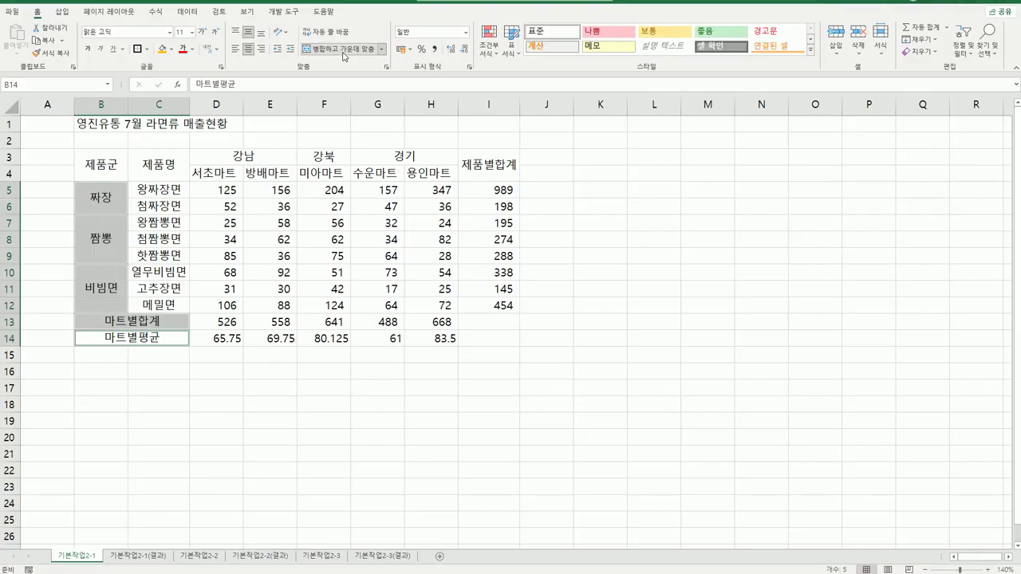
click(248, 422)
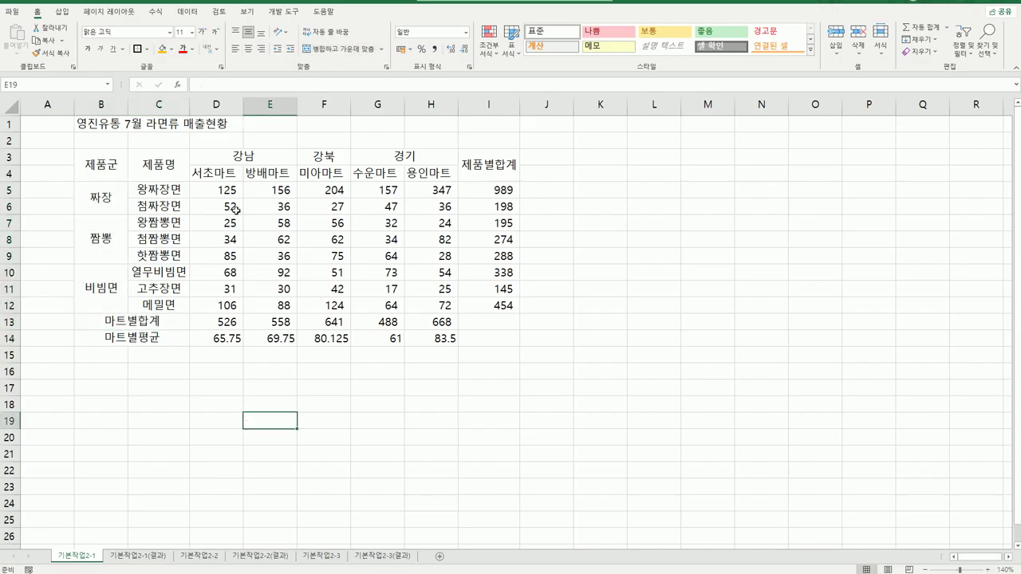
Center the store names in D4:H4 horizontally.
drag(208, 174, 431, 173)
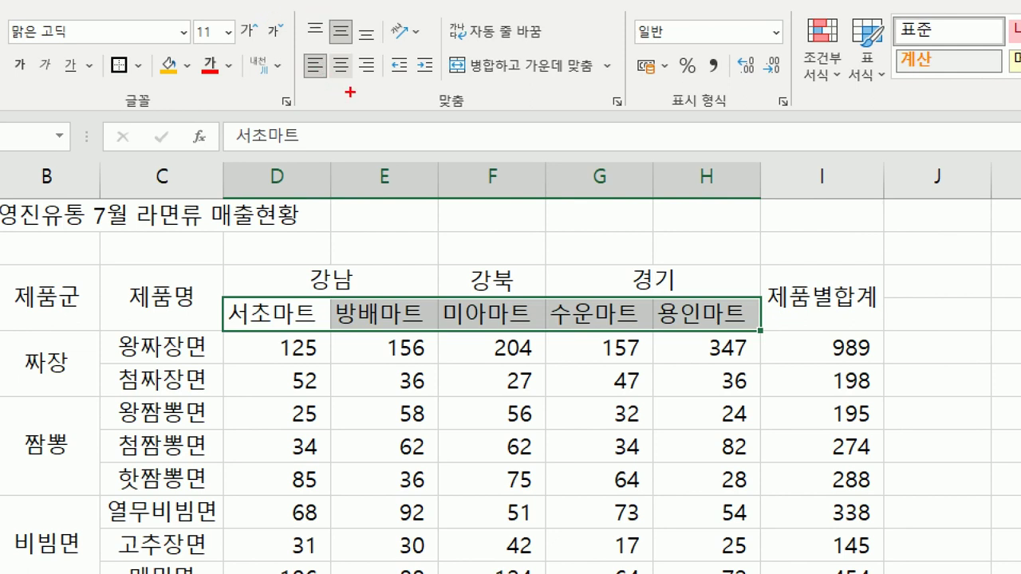
mouse_move(349, 92)
mouse_down()
mouse_move(321, 56)
mouse_move(356, 71)
mouse_move(351, 92)
mouse_up()
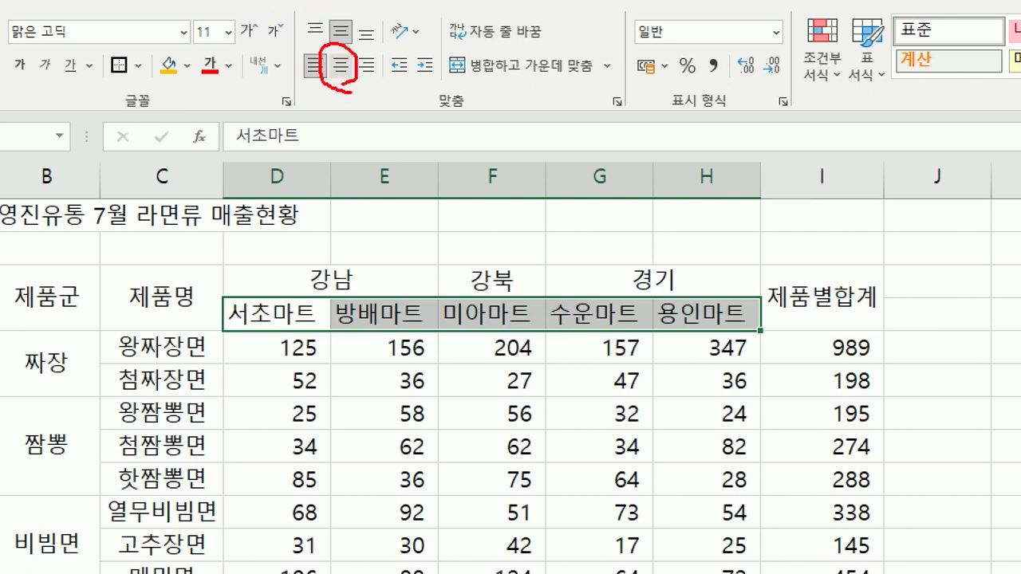
mouse_move(185, 84)
mouse_down()
mouse_move(167, 84)
mouse_move(146, 44)
mouse_move(191, 69)
mouse_move(188, 87)
mouse_up()
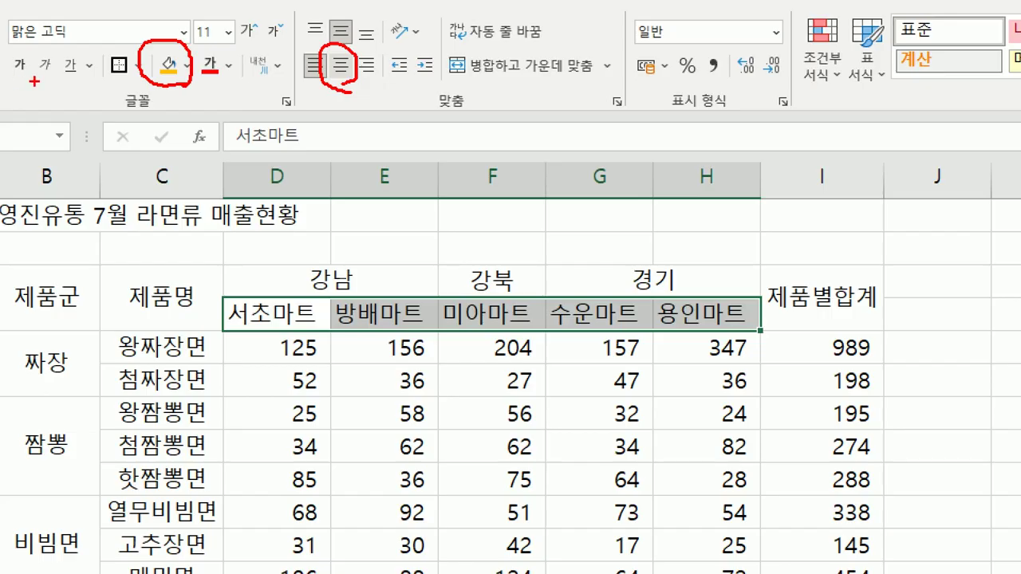
mouse_move(34, 80)
mouse_down()
mouse_move(11, 51)
mouse_move(39, 78)
mouse_up()
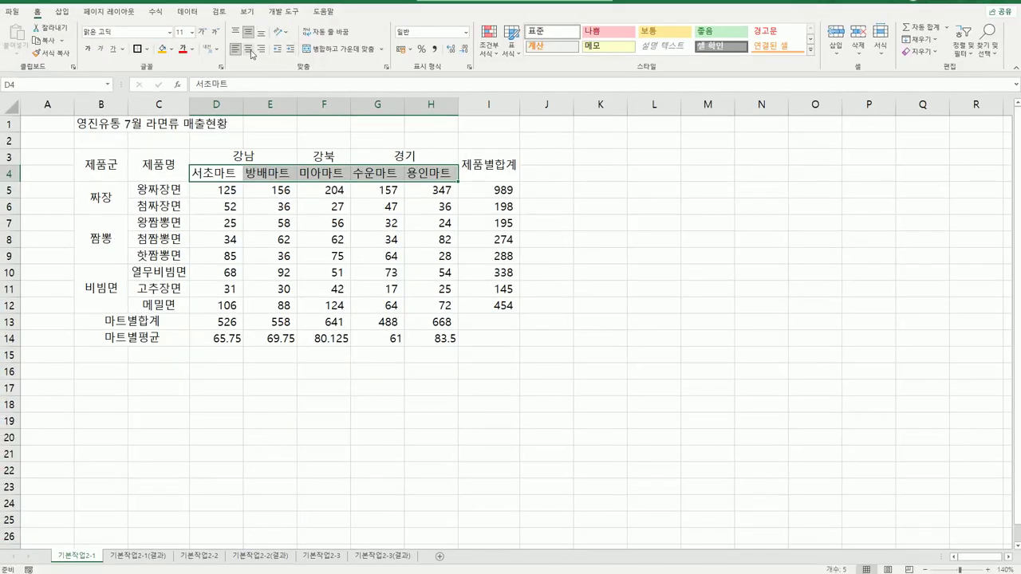
click(249, 50)
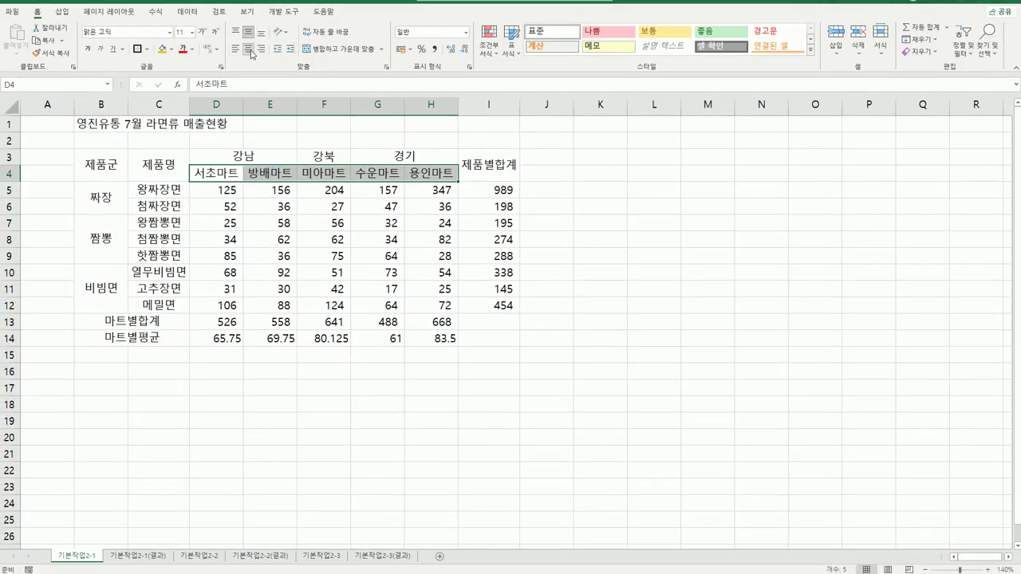
Fill the store name cells D4:H4 with the standard orange color and make their text bold.
click(172, 49)
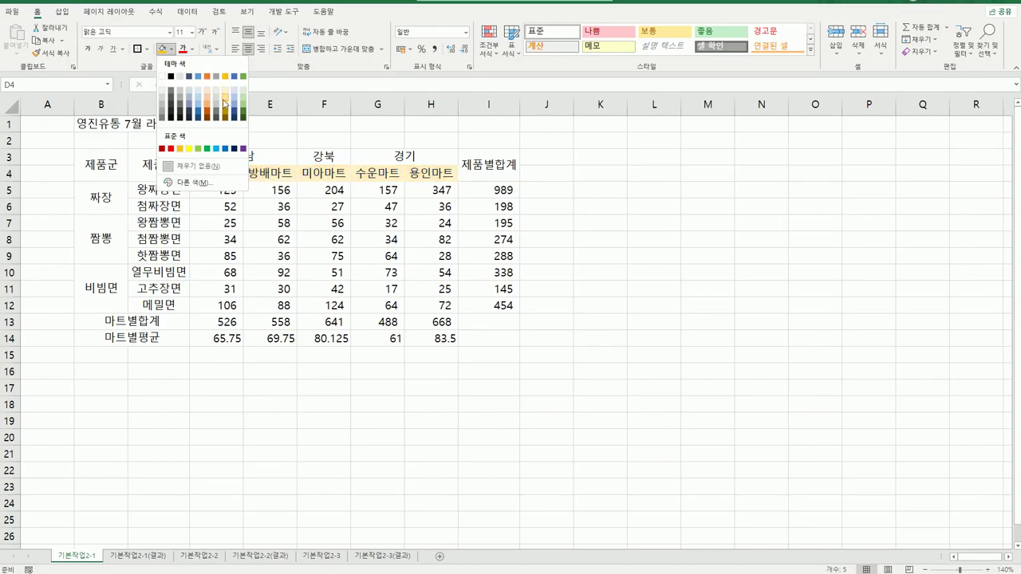
click(179, 149)
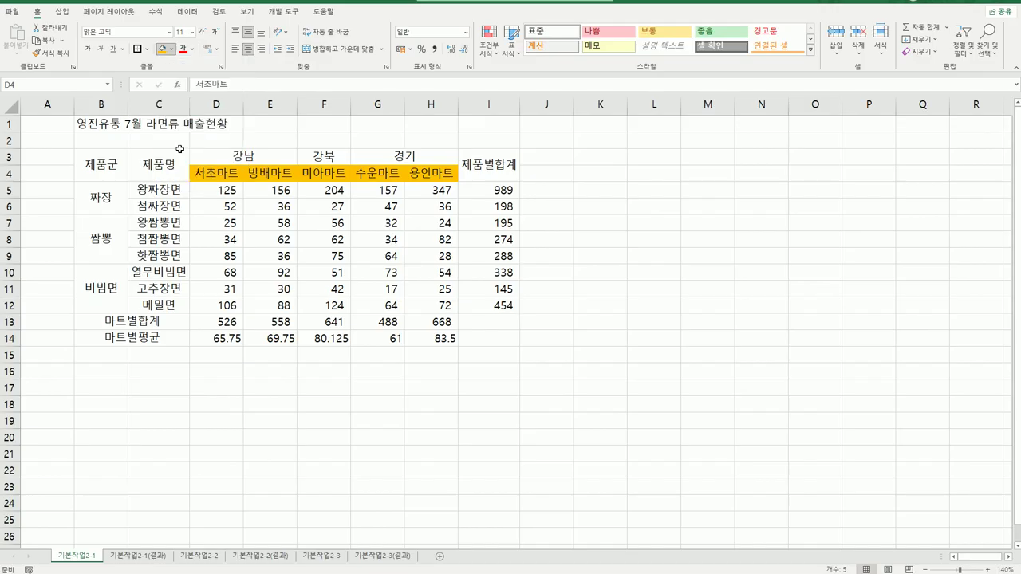
click(89, 51)
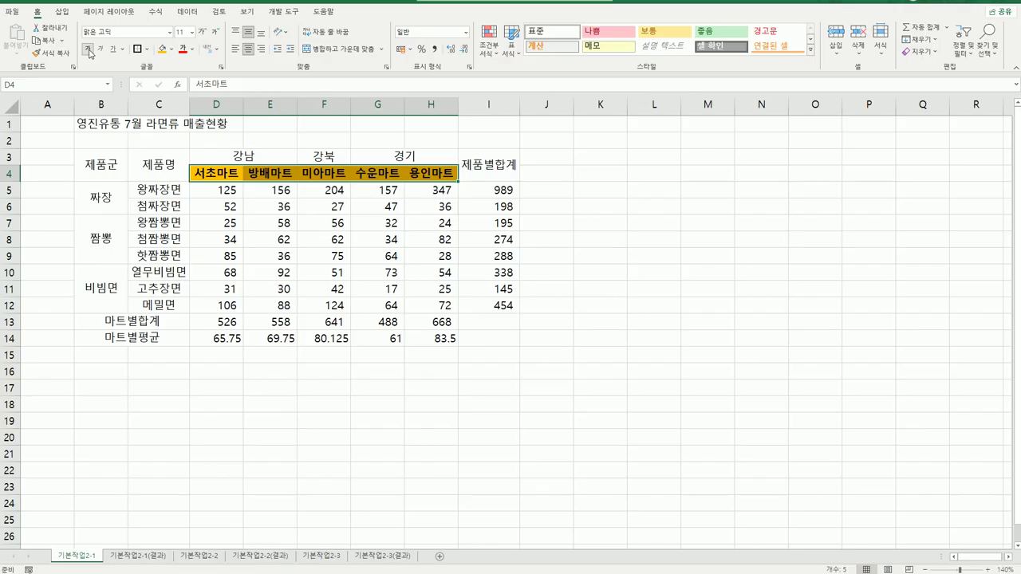
click(235, 174)
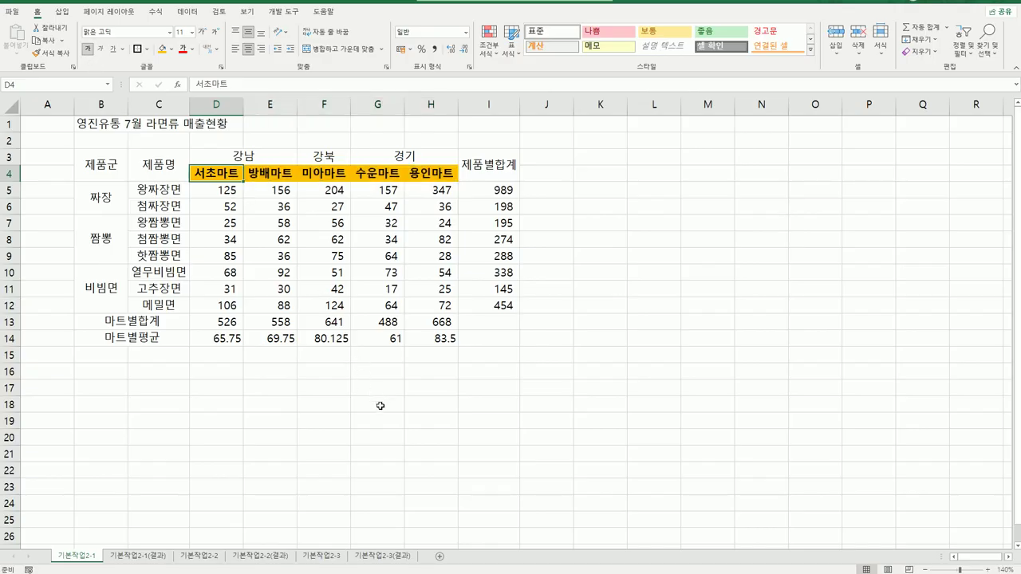
Apply the custom number format #,##0"개" to the sales quantities in D5:H12.
drag(205, 191, 417, 307)
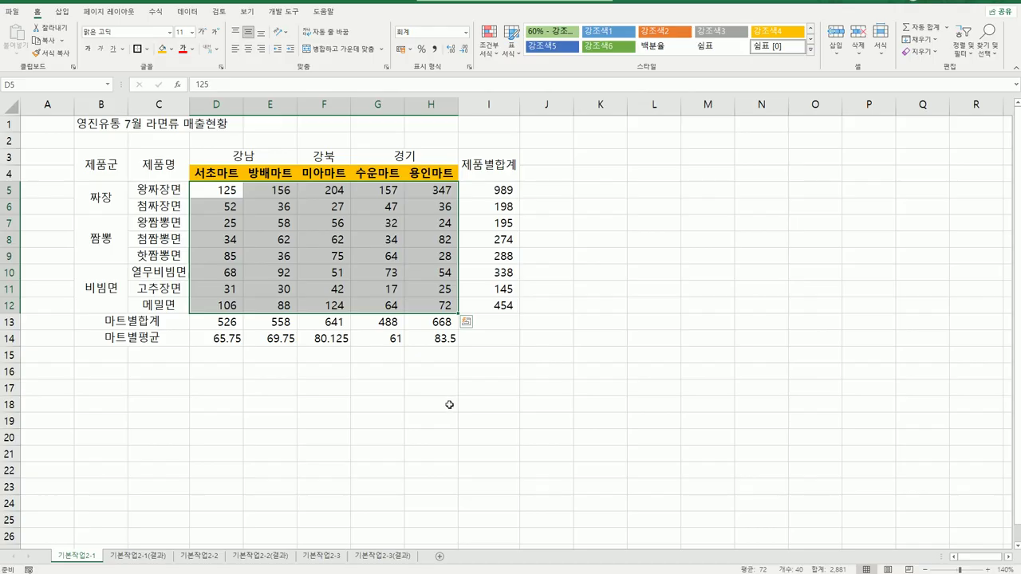
right_click(224, 193)
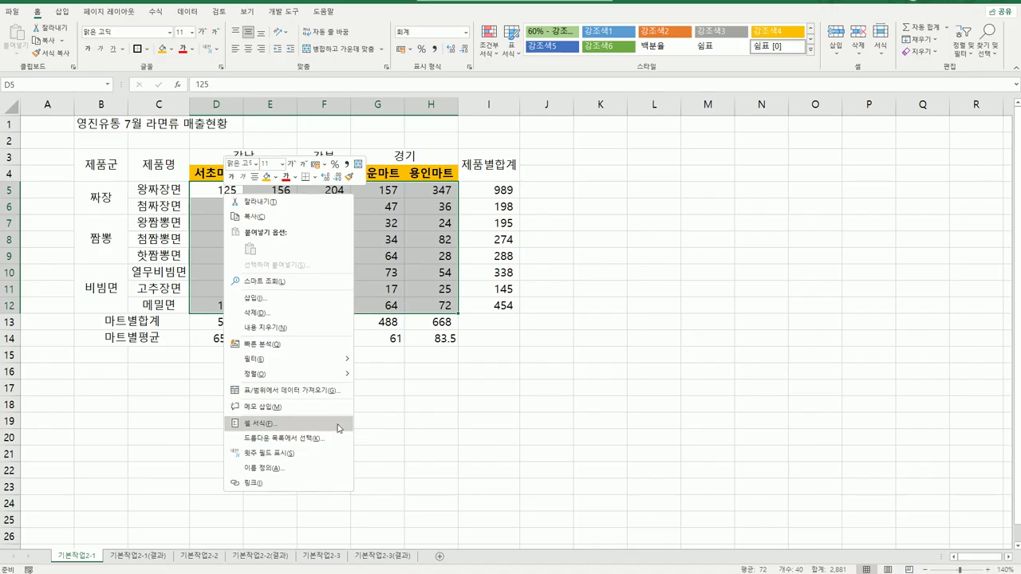
click(292, 426)
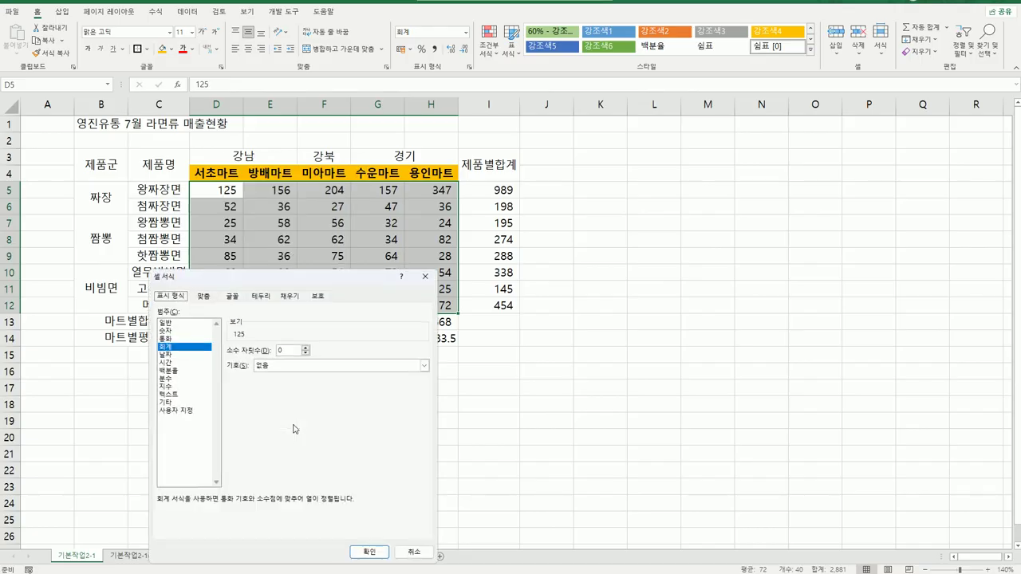
drag(314, 275, 716, 137)
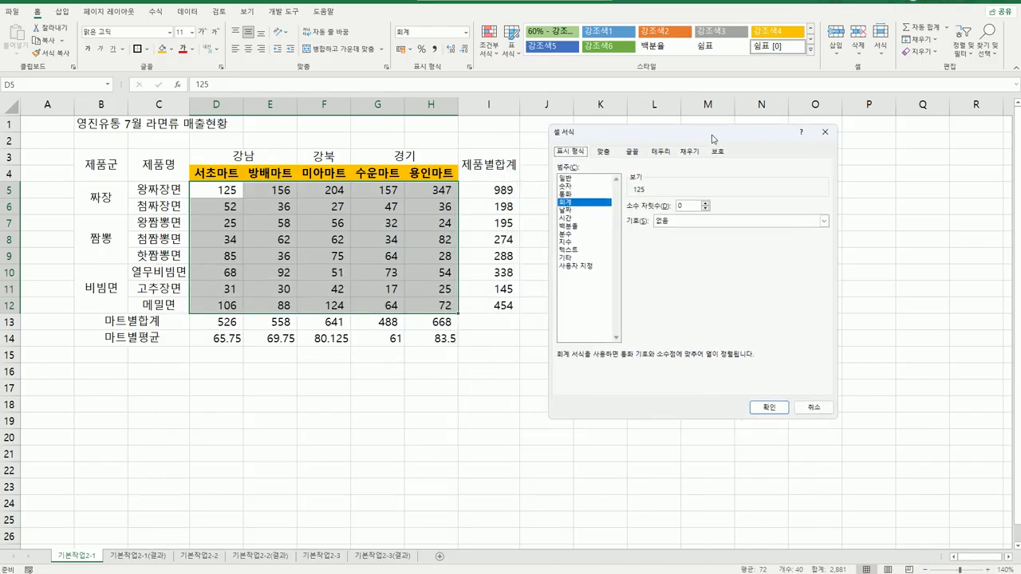
click(586, 266)
drag(753, 216, 566, 221)
key(BackSpace)
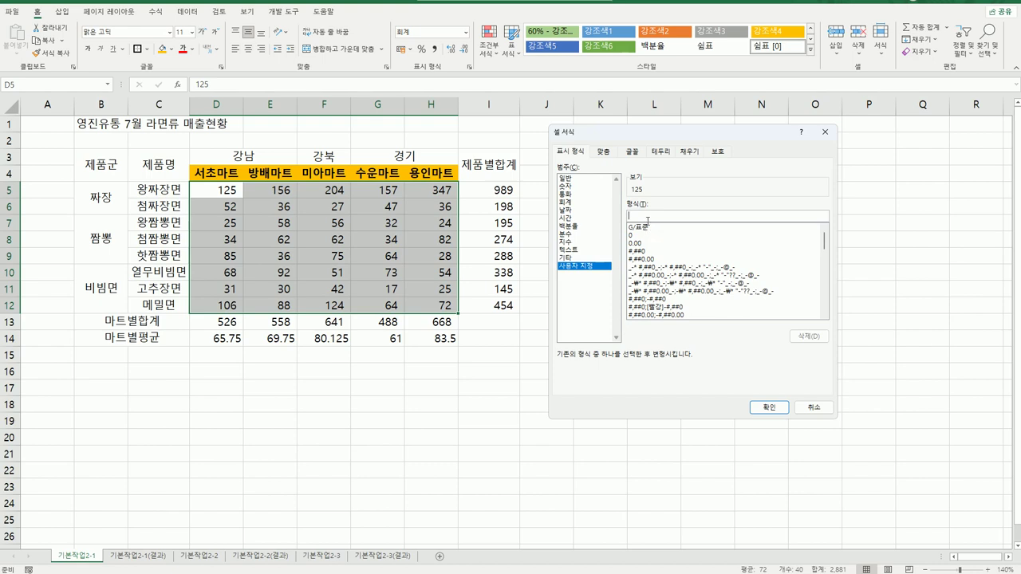
text(#,##0)
text(개)
key(BackSpace)
text("개")
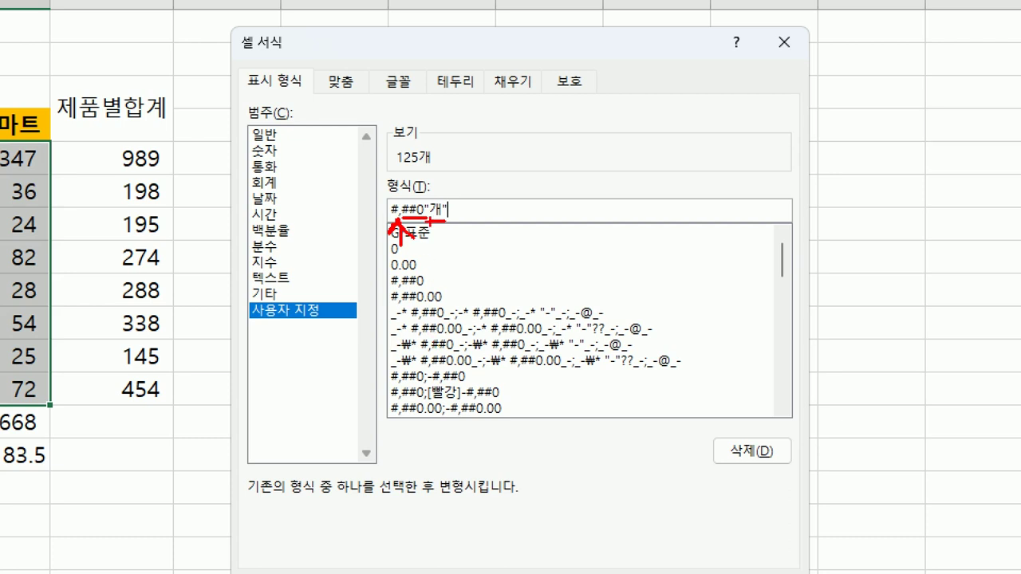
drag(419, 239, 420, 266)
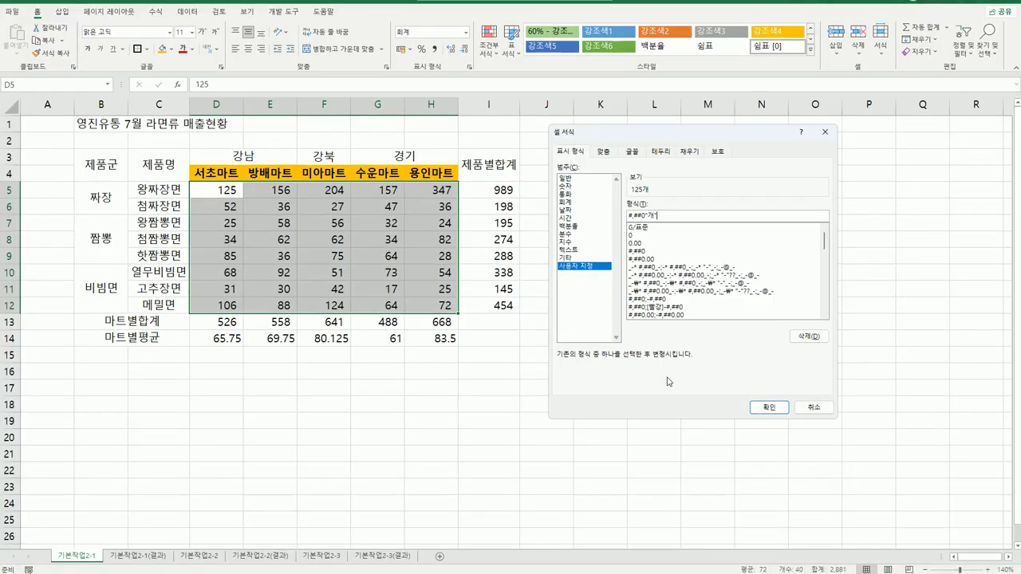
click(763, 408)
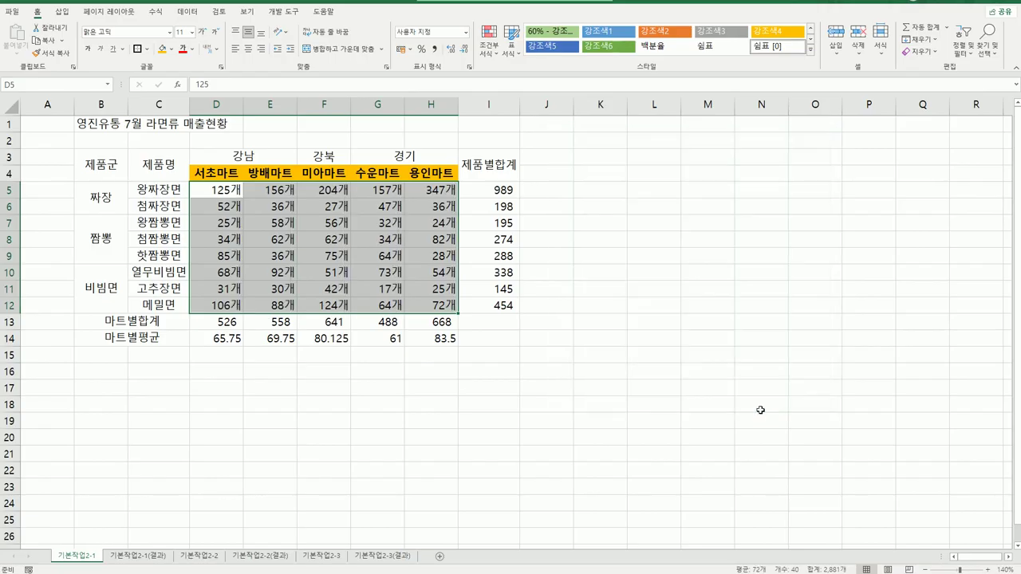
click(597, 463)
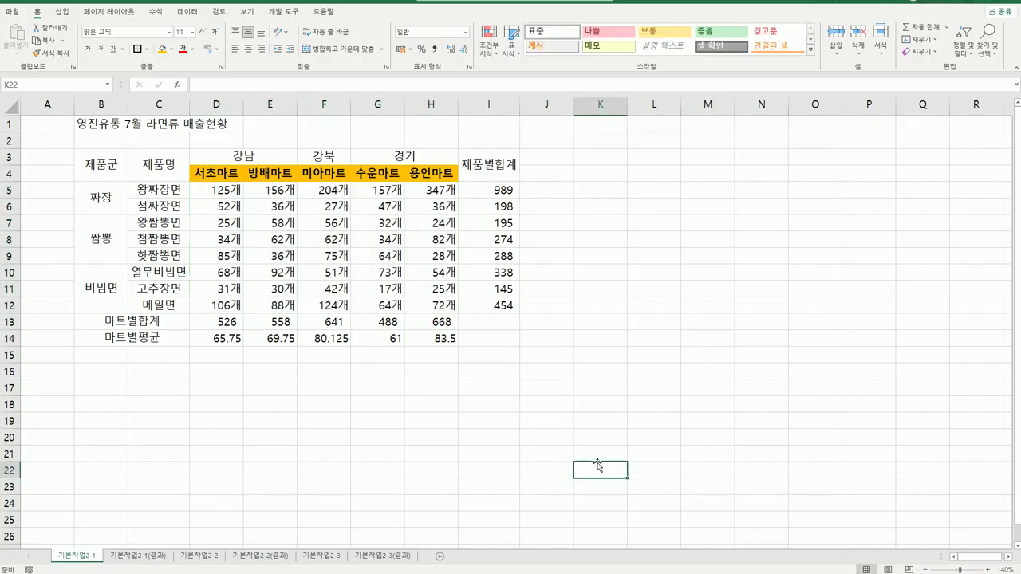
Set the store averages in D14:H14 to the Number category with two decimal places in the cell formatting settings.
drag(229, 338, 419, 341)
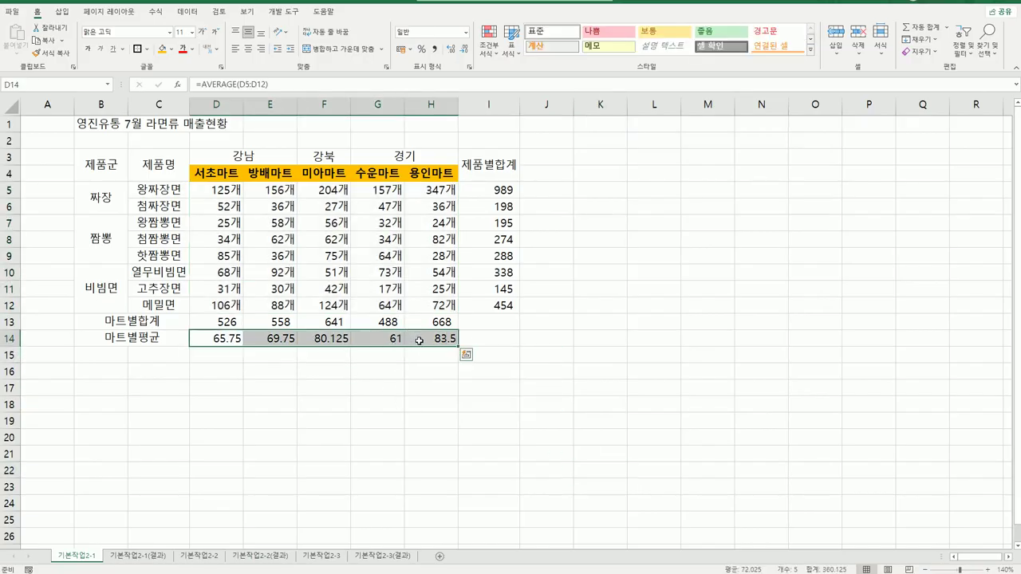
right_click(377, 340)
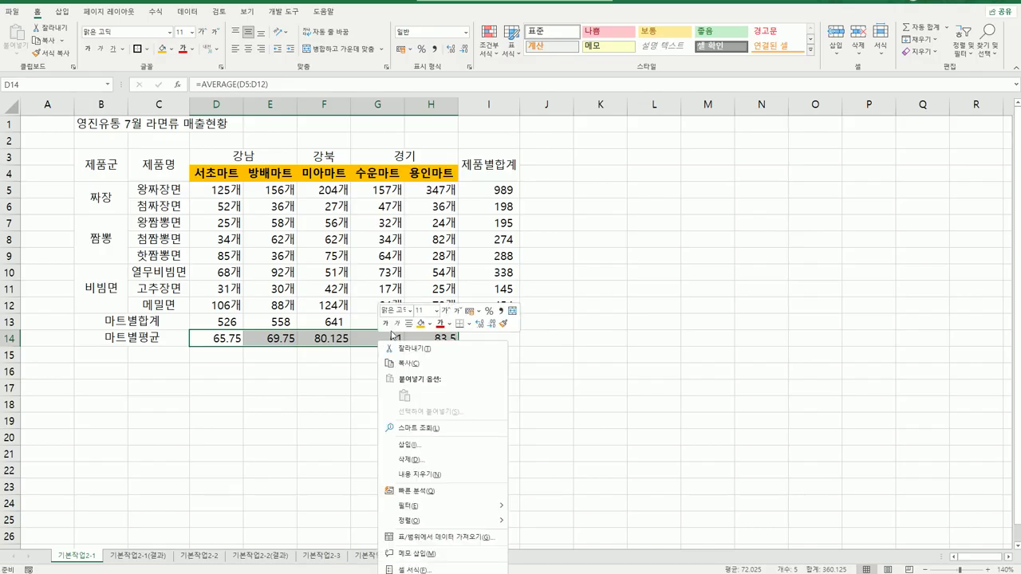
click(449, 570)
drag(499, 429, 741, 159)
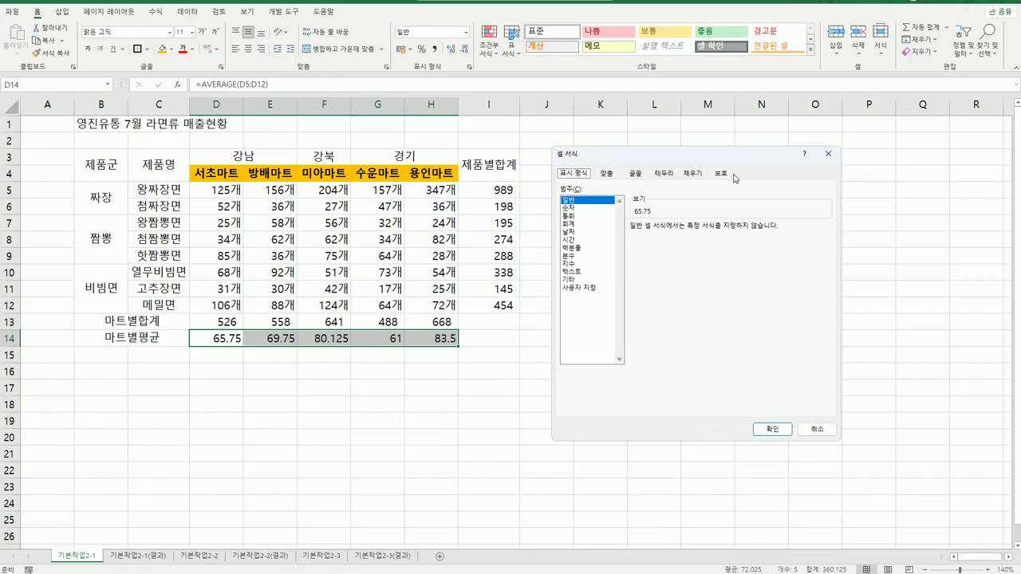
click(589, 208)
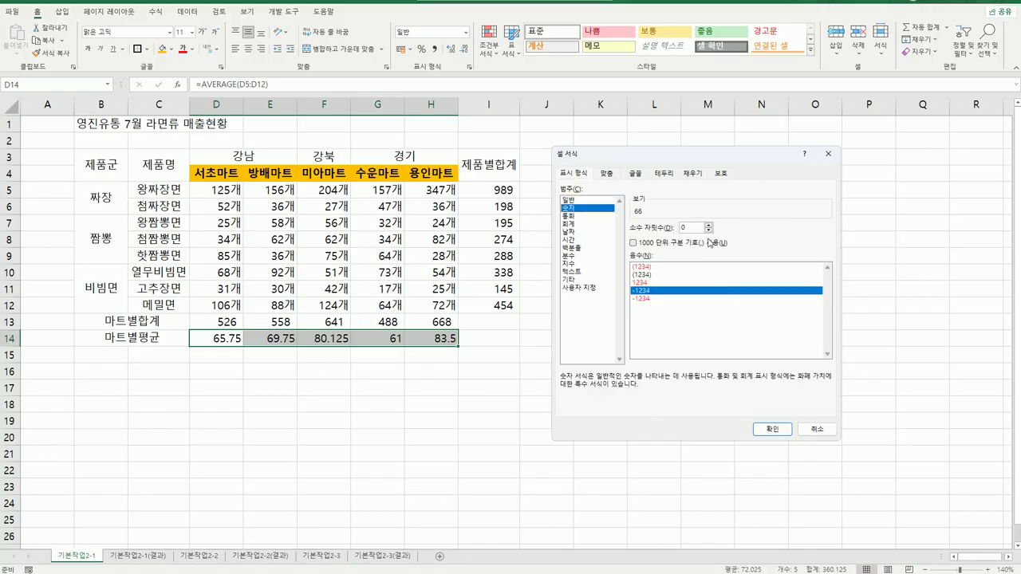
click(709, 225)
click(709, 226)
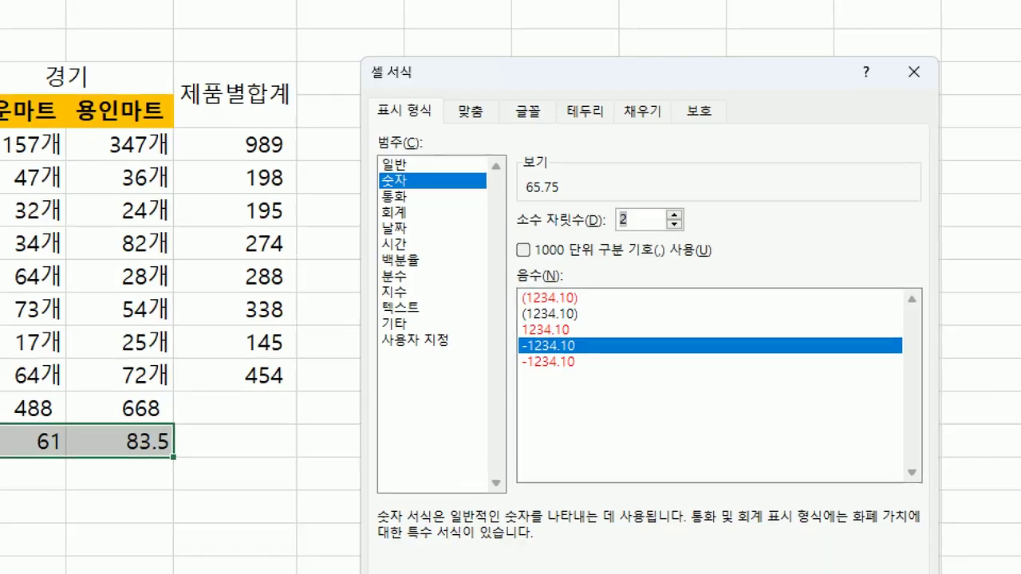
mouse_move(708, 249)
mouse_down()
mouse_move(522, 132)
mouse_move(666, 279)
mouse_up()
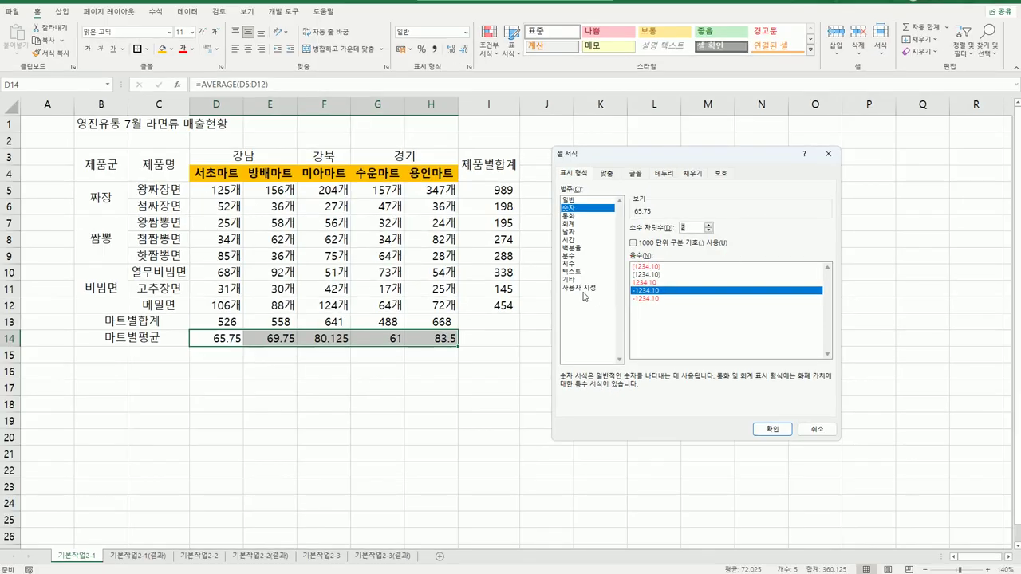
Apply the custom number format #.00 to the store averages in D14:H14.
click(390, 317)
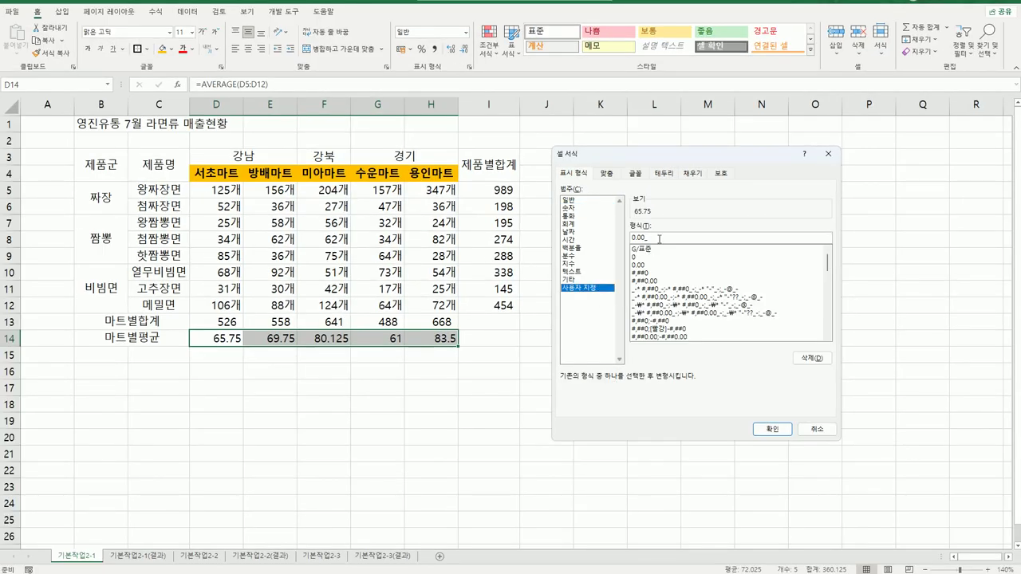
drag(659, 239, 561, 234)
key(BackSpace)
text(#.00)
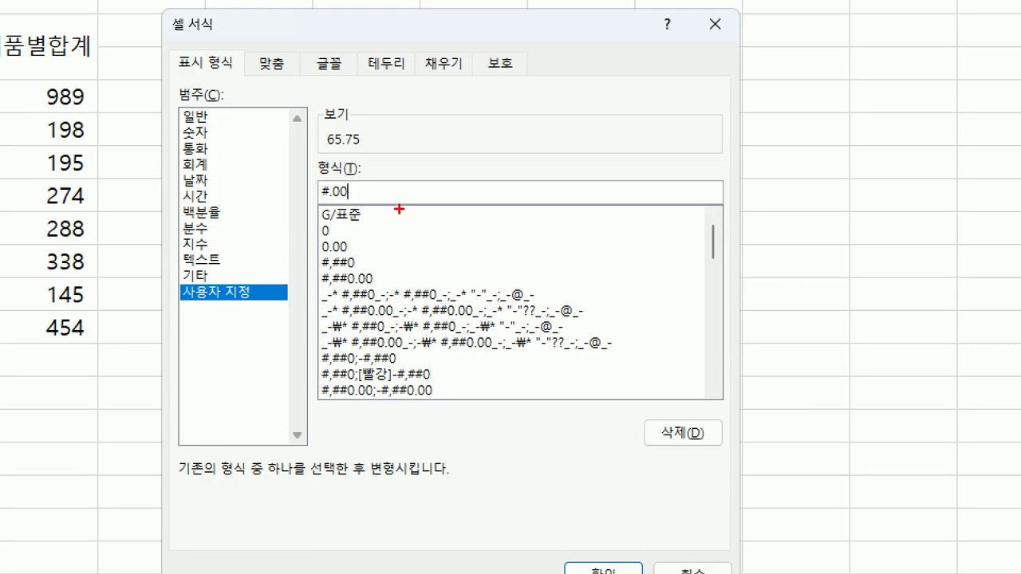
mouse_move(399, 209)
mouse_down()
mouse_move(325, 202)
mouse_move(403, 150)
mouse_move(385, 215)
mouse_up()
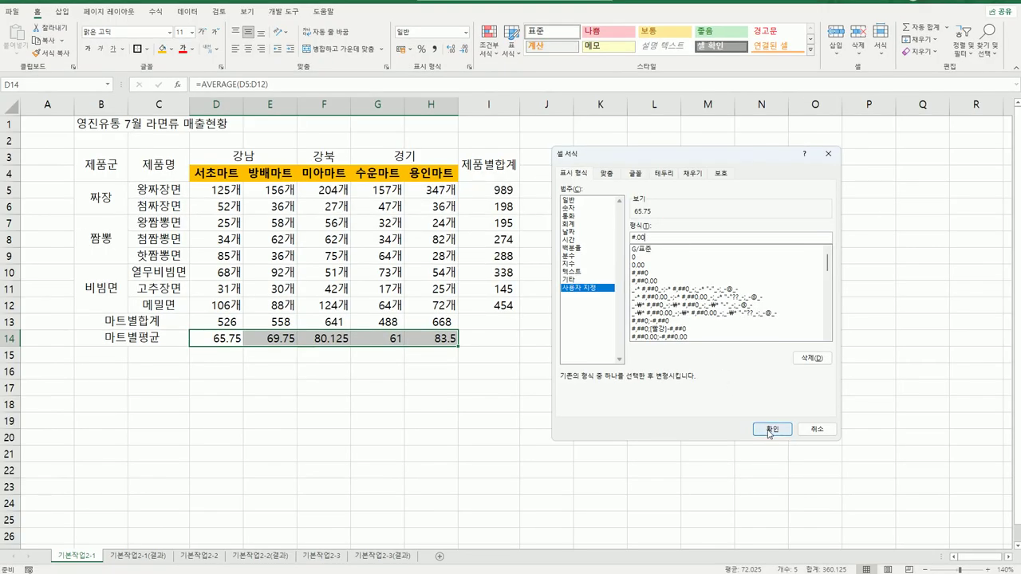
click(770, 430)
click(644, 476)
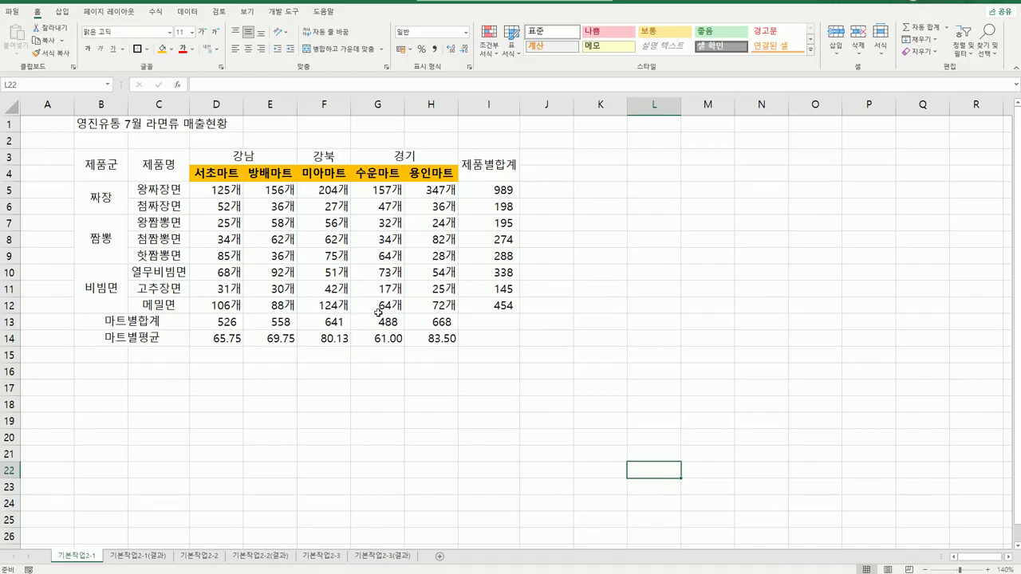
Apply all borders and a thick outside border to the whole table B3:I14.
drag(111, 160, 469, 334)
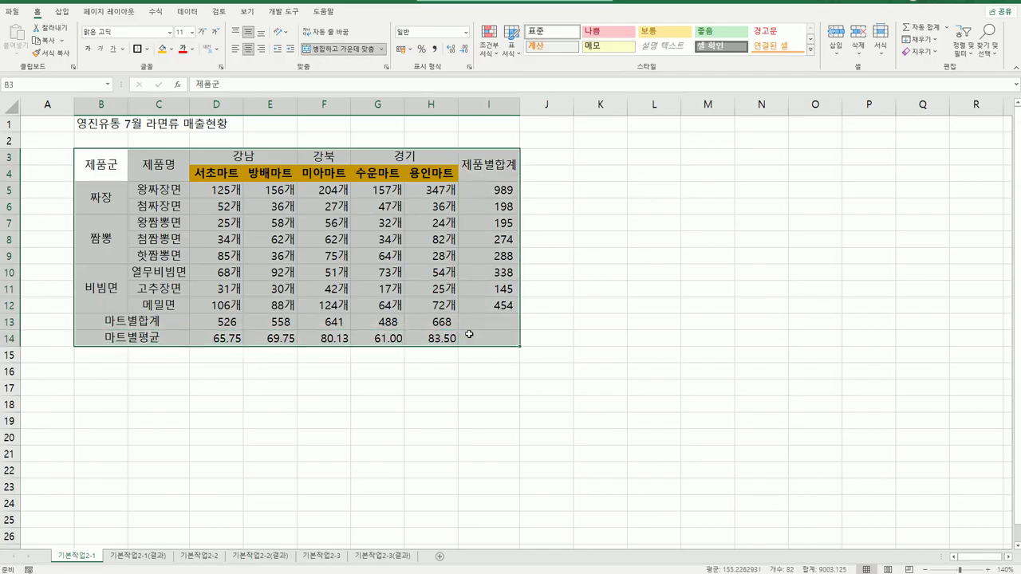
click(147, 50)
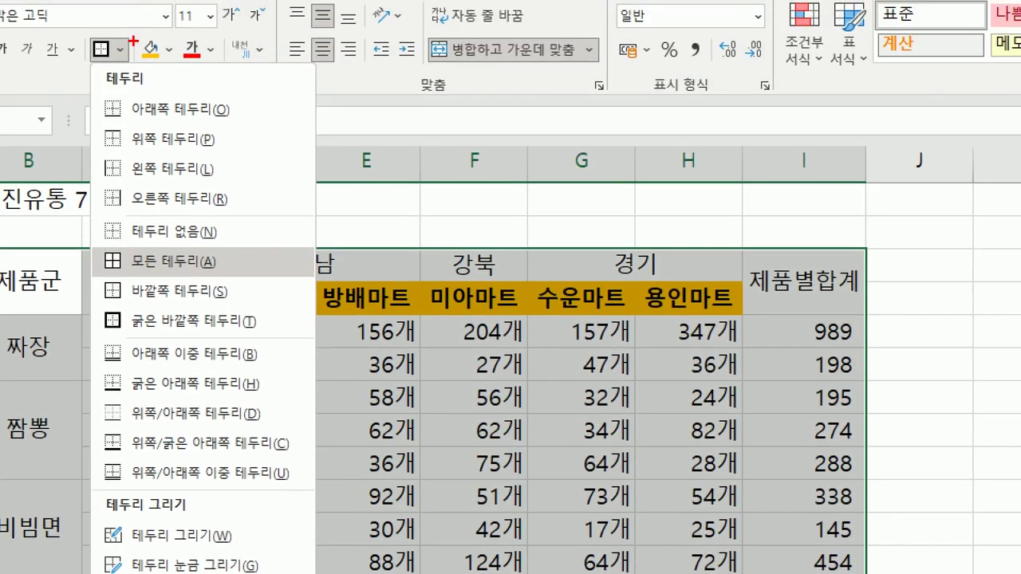
mouse_move(128, 74)
mouse_down()
mouse_move(119, 7)
mouse_move(132, 72)
mouse_up()
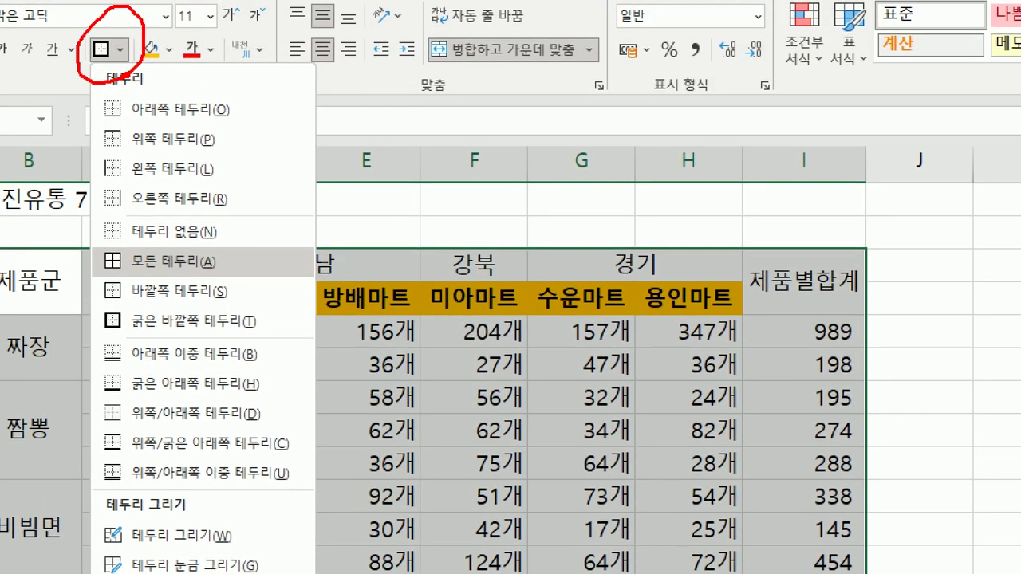
mouse_move(226, 260)
mouse_down()
mouse_move(197, 276)
mouse_move(130, 216)
mouse_move(230, 260)
mouse_move(275, 230)
mouse_up()
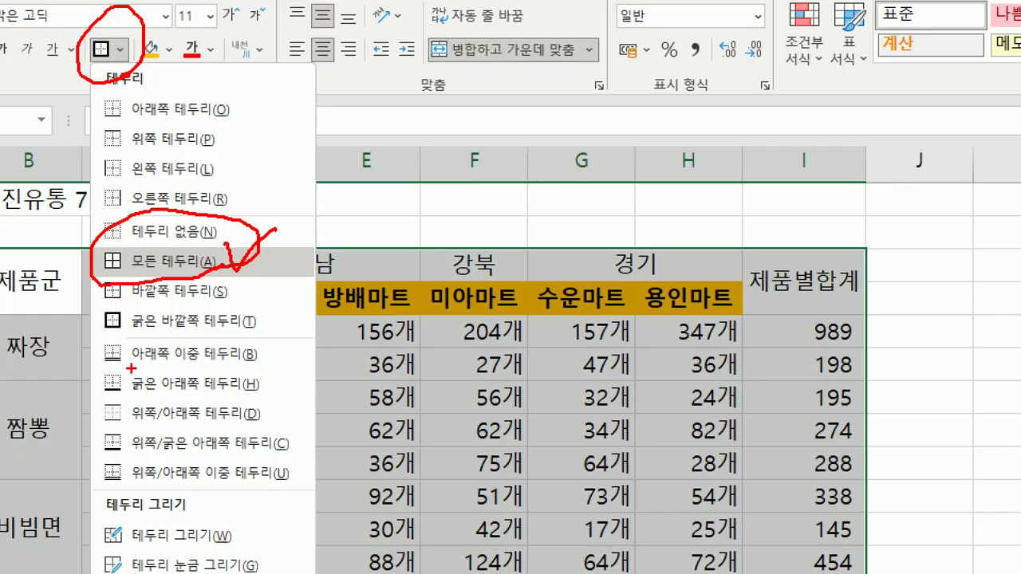
mouse_move(92, 337)
mouse_down()
mouse_move(263, 346)
mouse_move(292, 287)
mouse_move(97, 305)
mouse_move(83, 341)
mouse_up()
key(Escape)
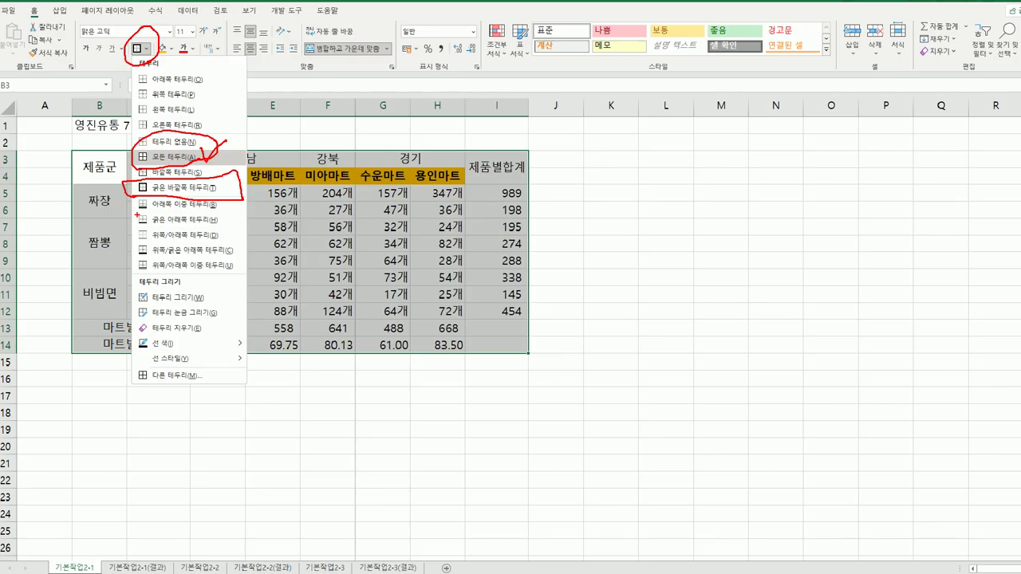
click(148, 48)
click(163, 155)
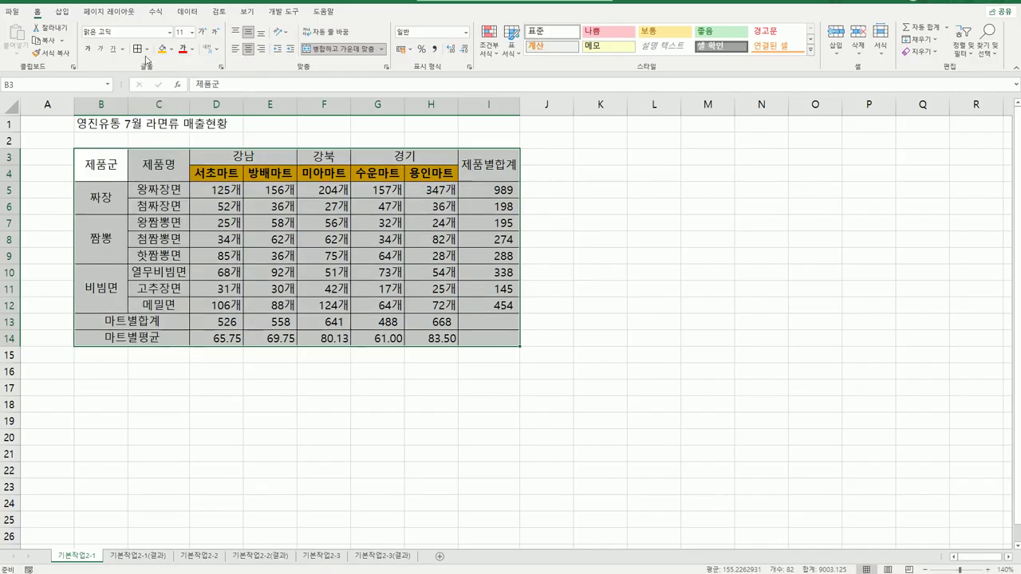
click(147, 49)
click(165, 188)
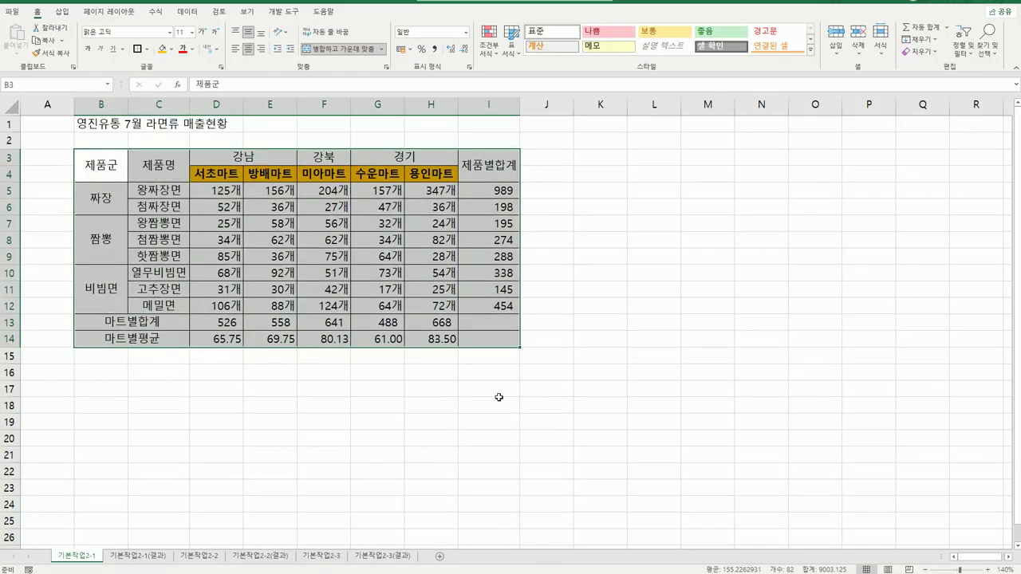
click(556, 410)
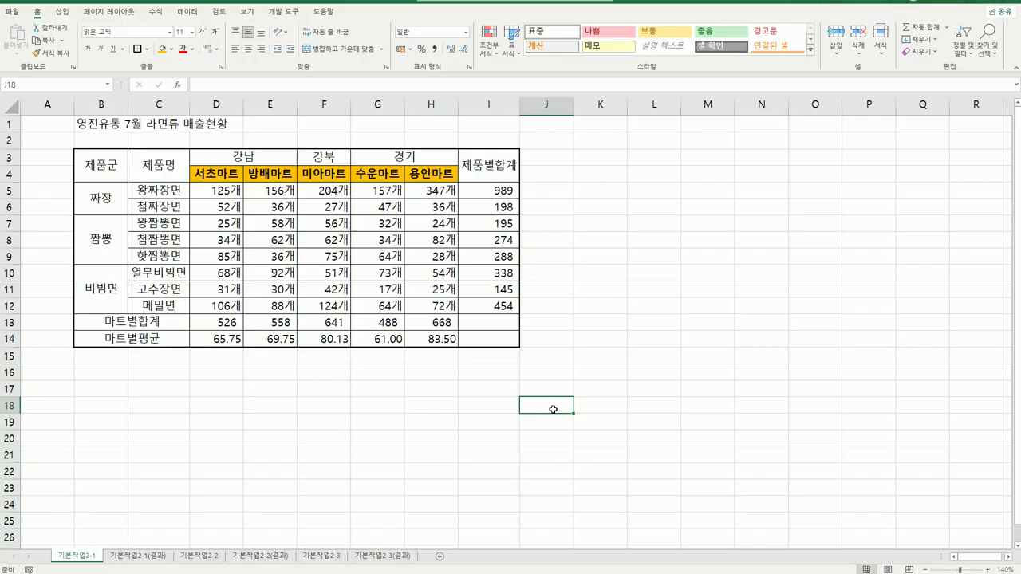
Add both diagonal border lines to the empty cells I13:I14 so each one is crossed with an X.
drag(496, 327, 503, 341)
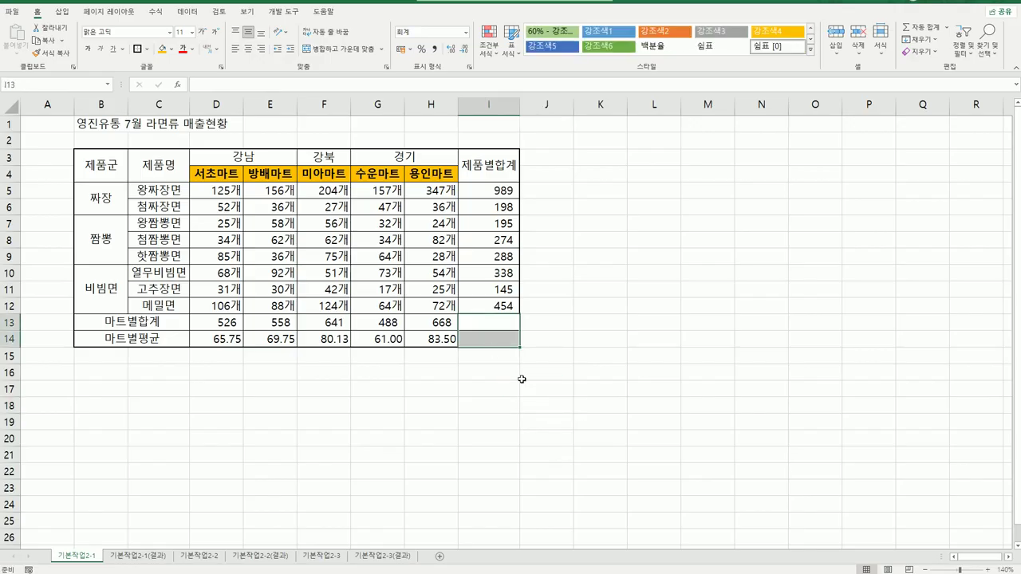
right_click(502, 323)
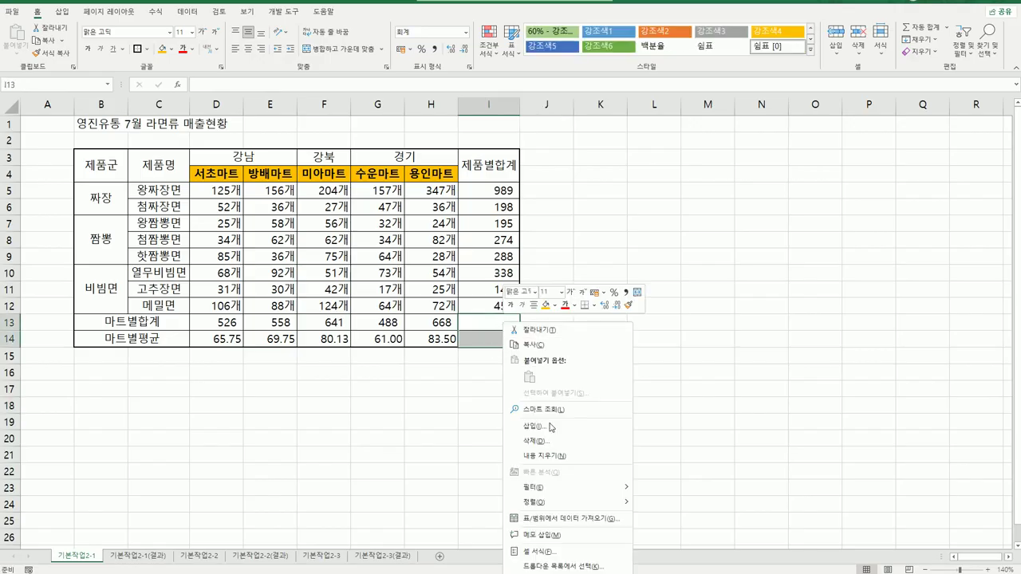
click(539, 551)
drag(510, 394, 661, 177)
click(674, 197)
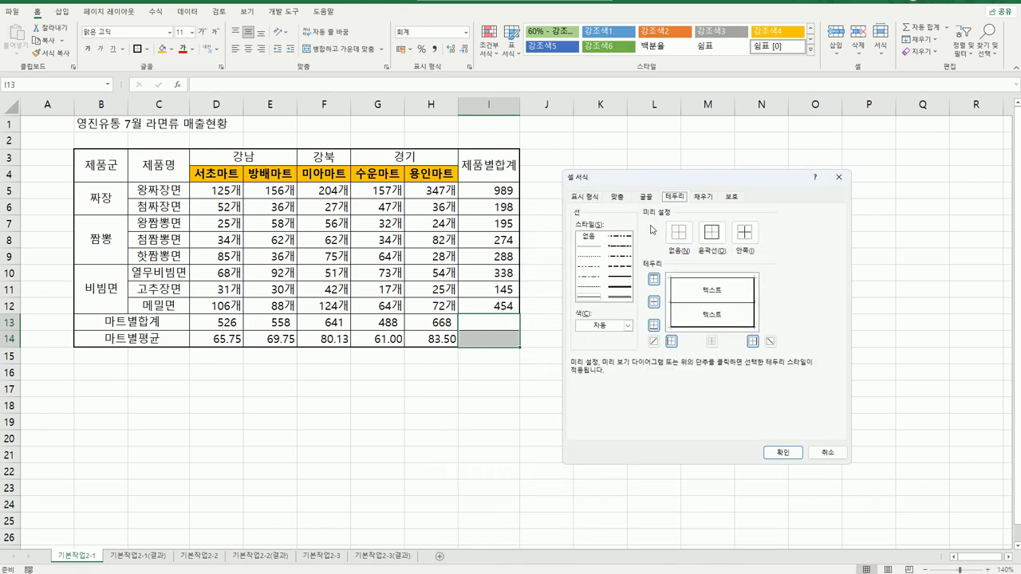
click(654, 342)
click(770, 342)
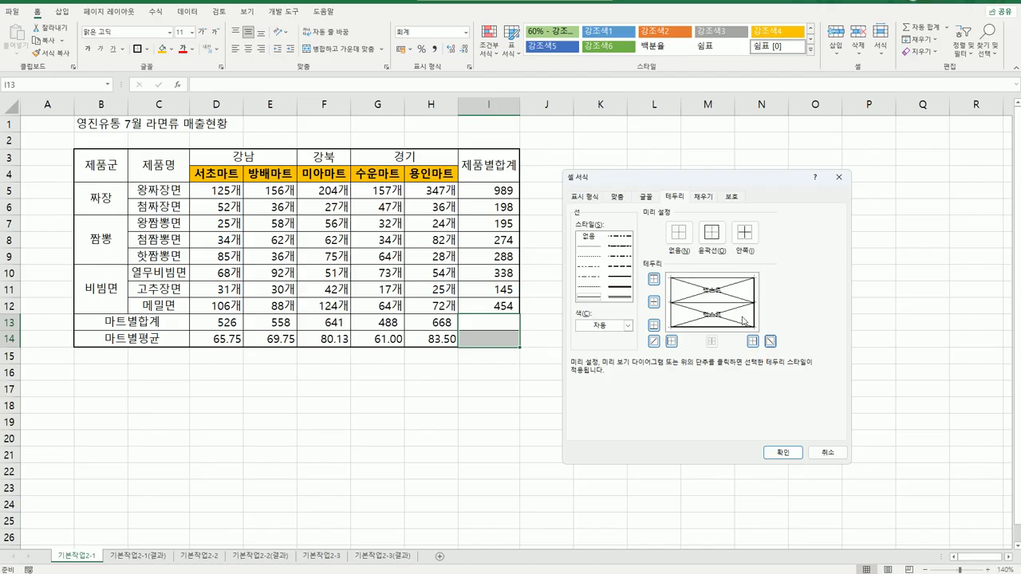
click(781, 452)
click(705, 487)
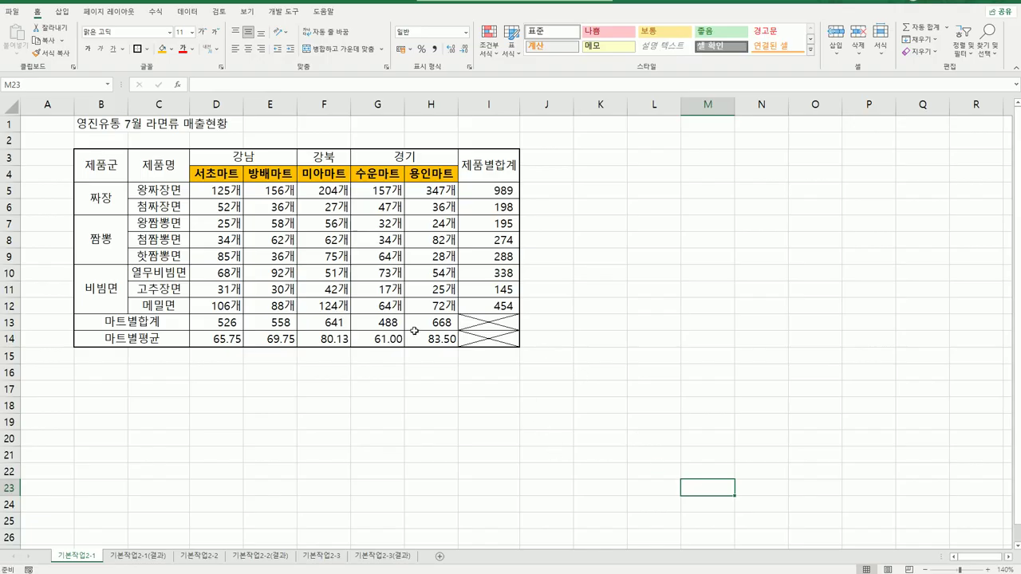
Set the width of column A to 2.
click(43, 106)
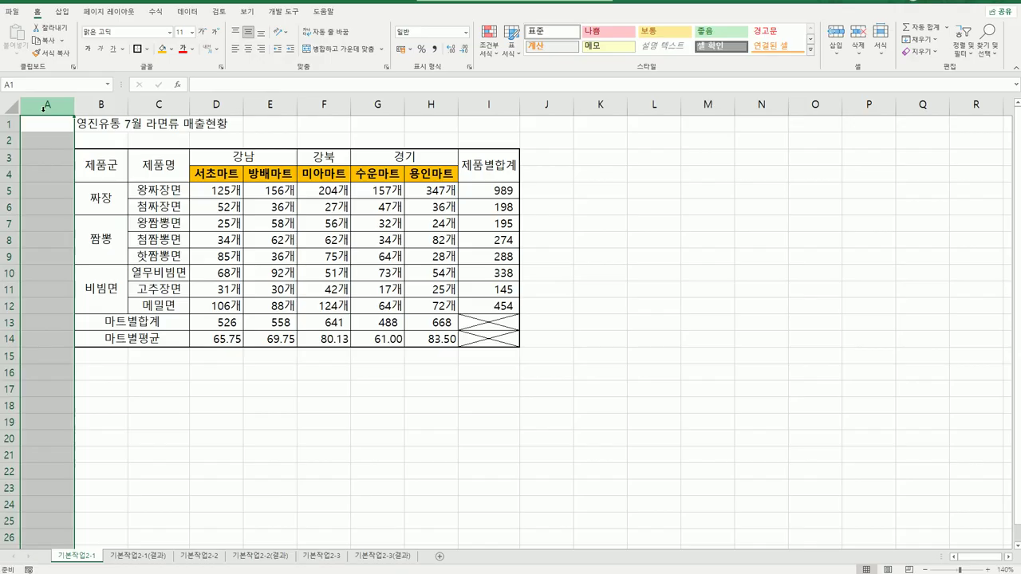
right_click(43, 108)
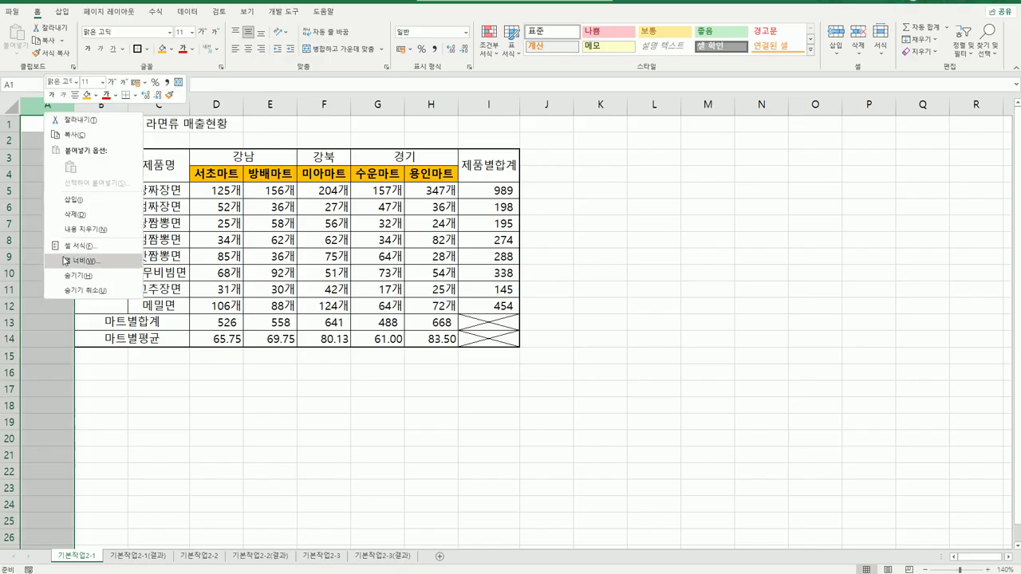
click(71, 264)
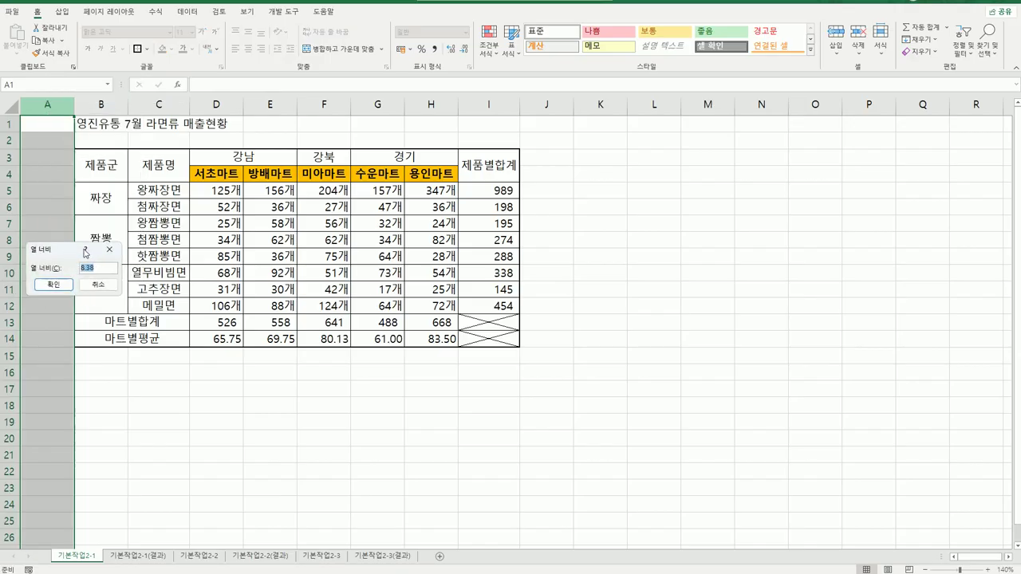
drag(66, 257, 204, 391)
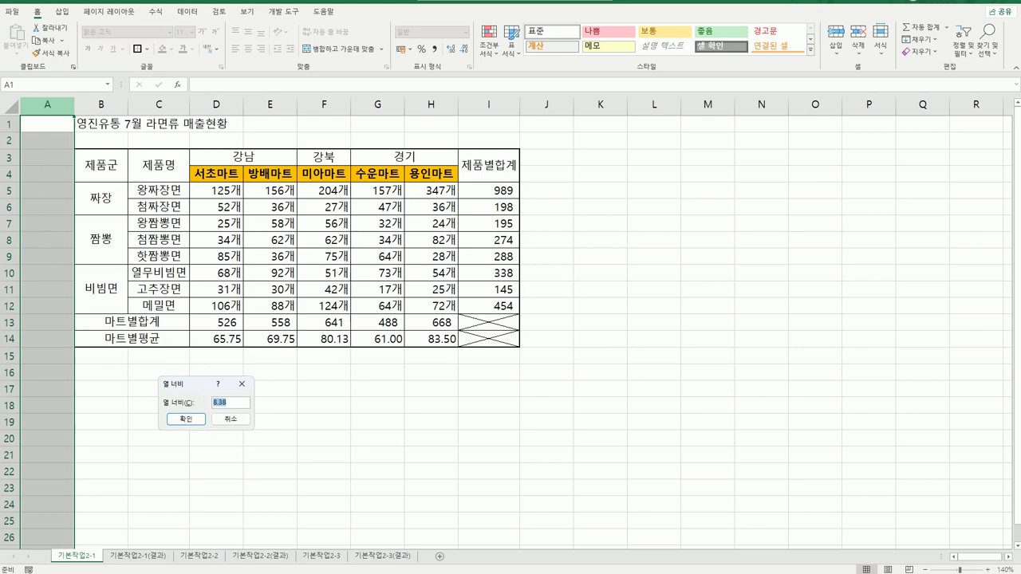
text(2)
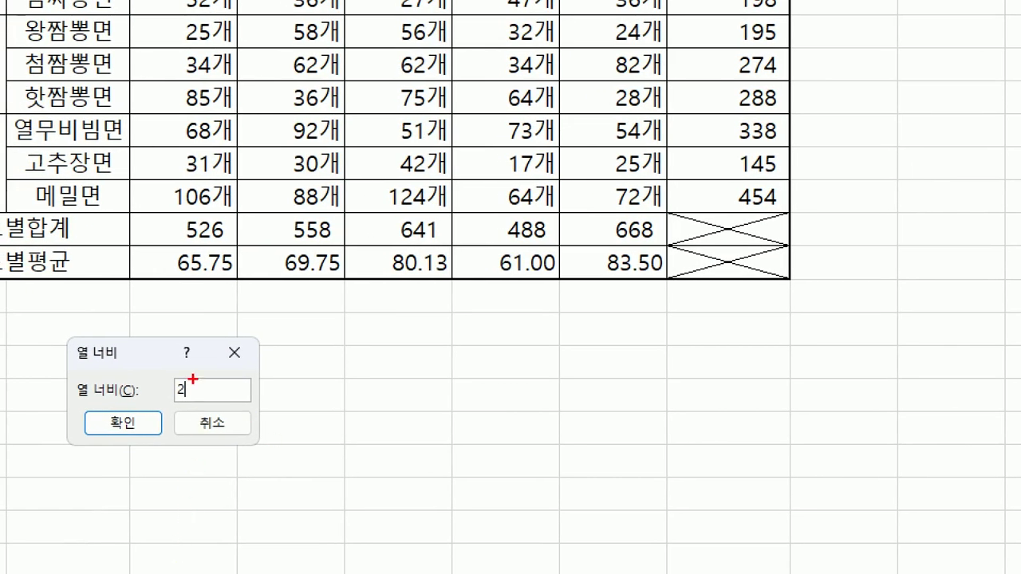
mouse_move(201, 395)
mouse_down()
mouse_move(199, 415)
mouse_move(152, 376)
mouse_move(196, 399)
mouse_up()
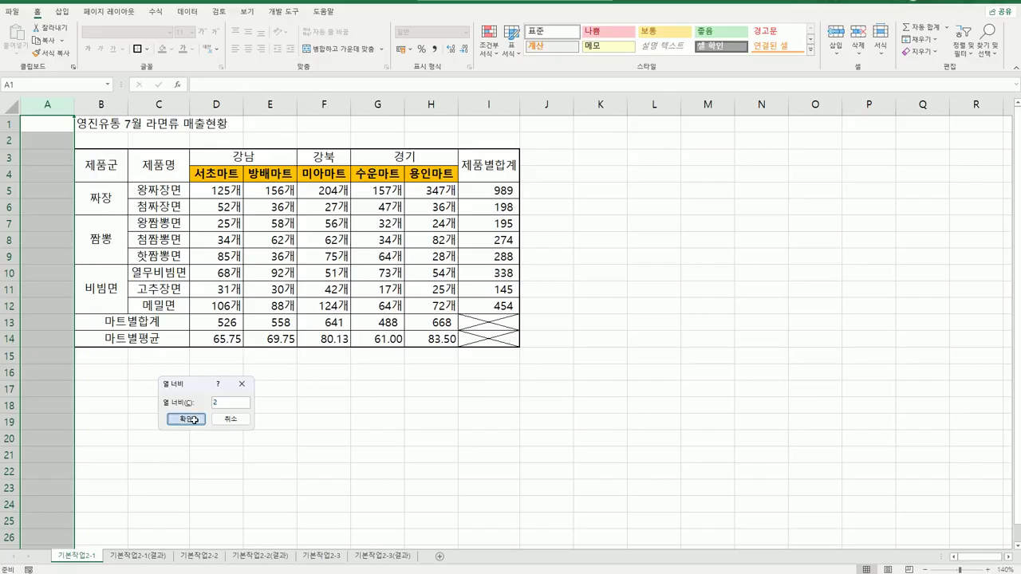
click(138, 425)
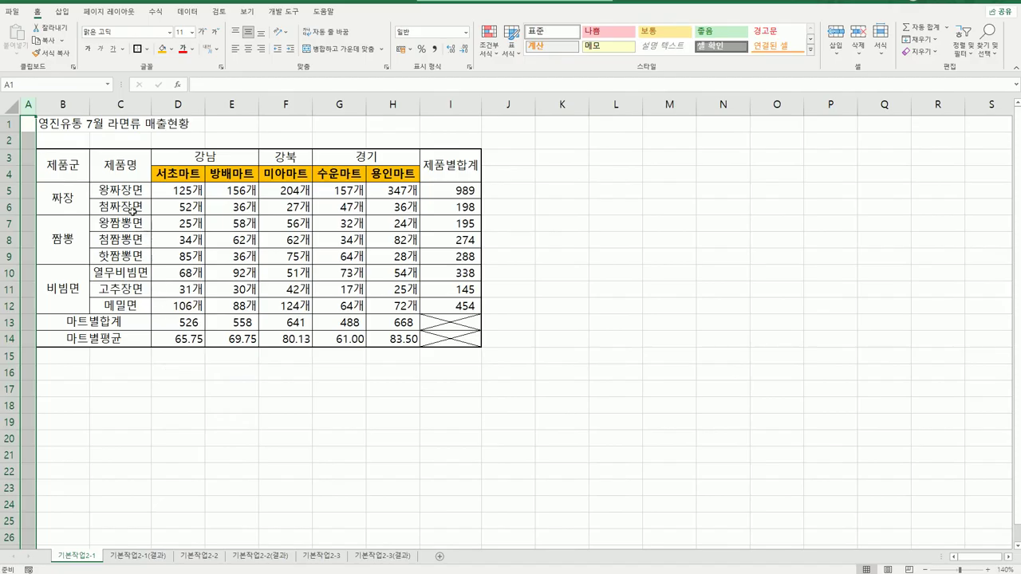
Define the name 제품명 for the product cells C5:C12.
drag(123, 190, 118, 300)
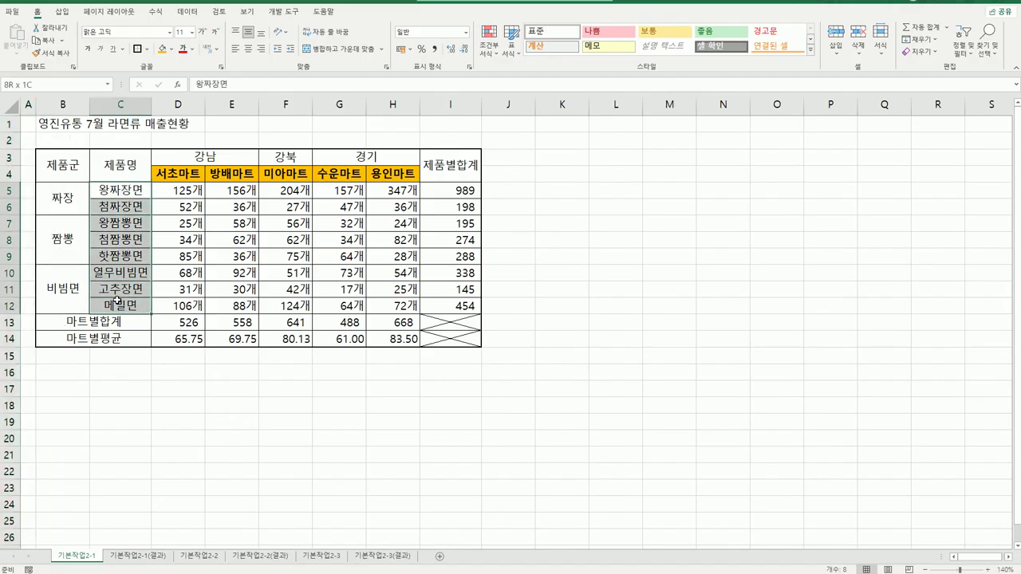
drag(118, 300, 118, 300)
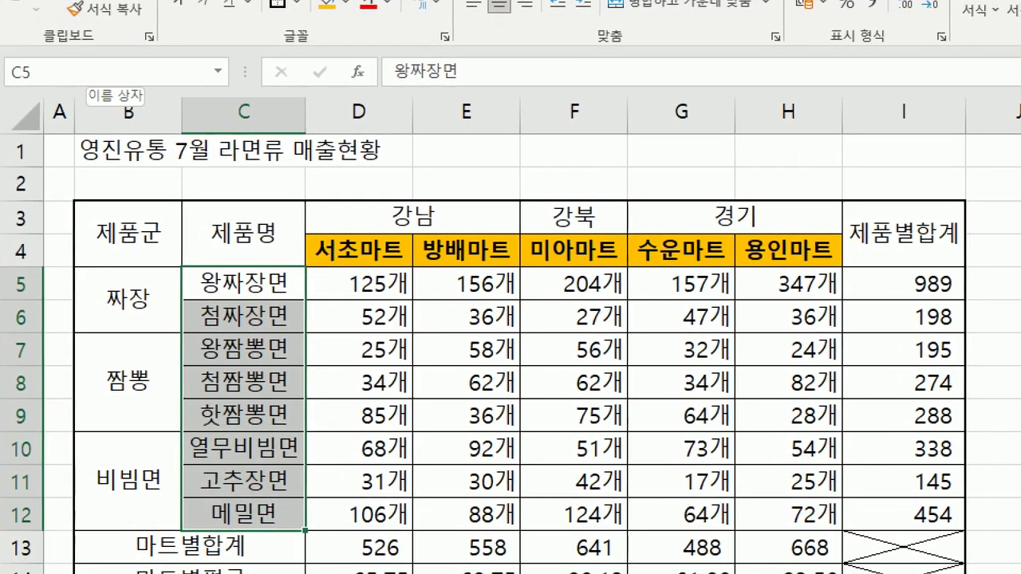
mouse_move(143, 97)
mouse_down()
mouse_move(54, 37)
mouse_move(139, 118)
mouse_up()
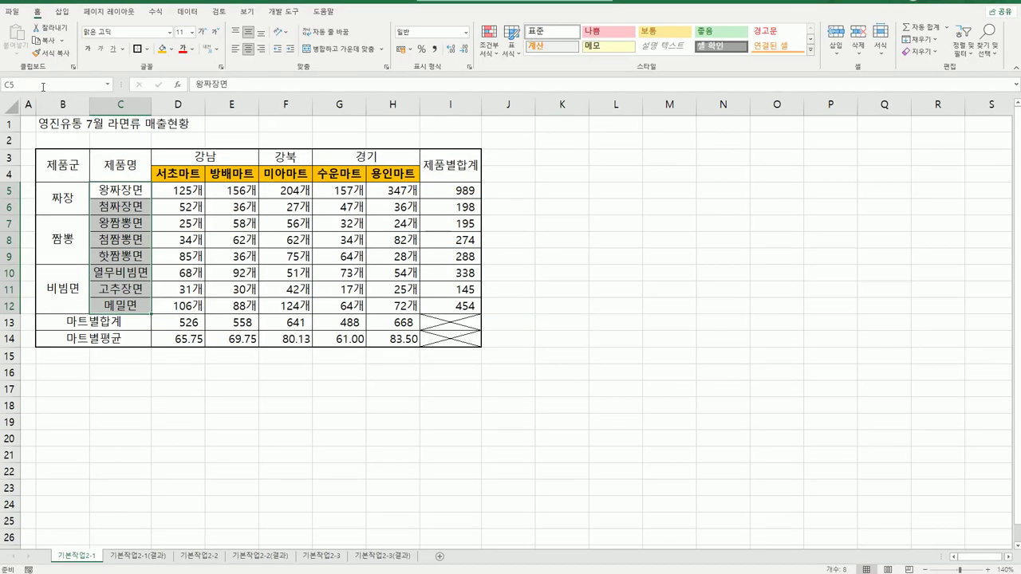
click(80, 72)
text(제품명)
key(Return)
Set the horizontal alignment of the total and average labels in B13:B14 to 균등 분할 (들여쓰기).
drag(78, 322, 78, 338)
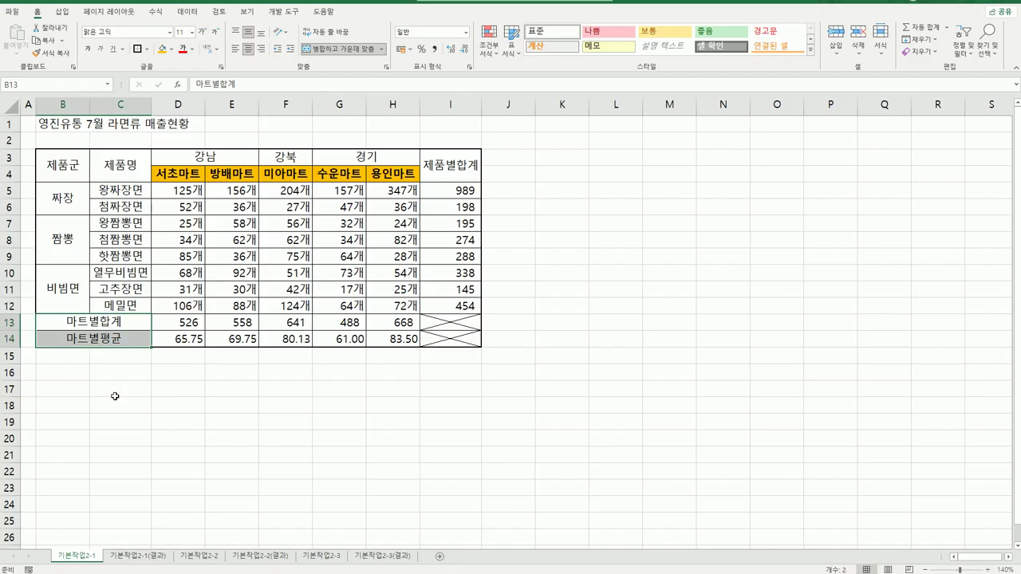
right_click(92, 329)
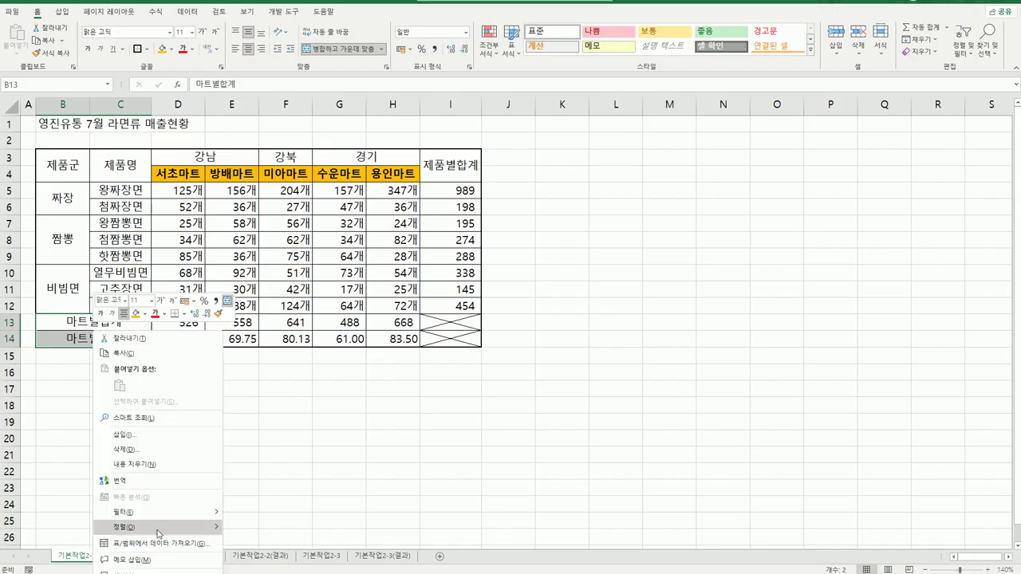
click(151, 571)
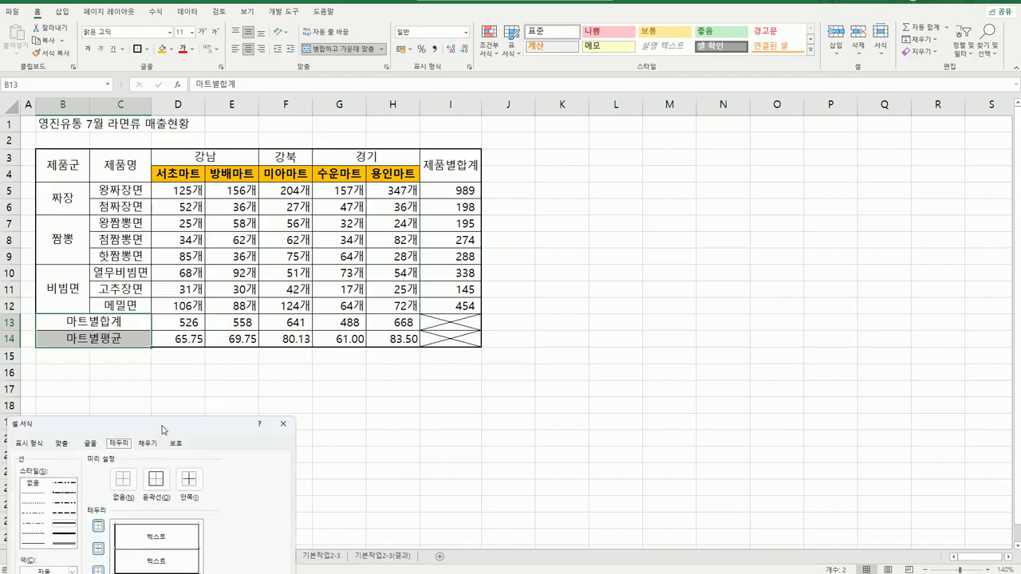
click(369, 177)
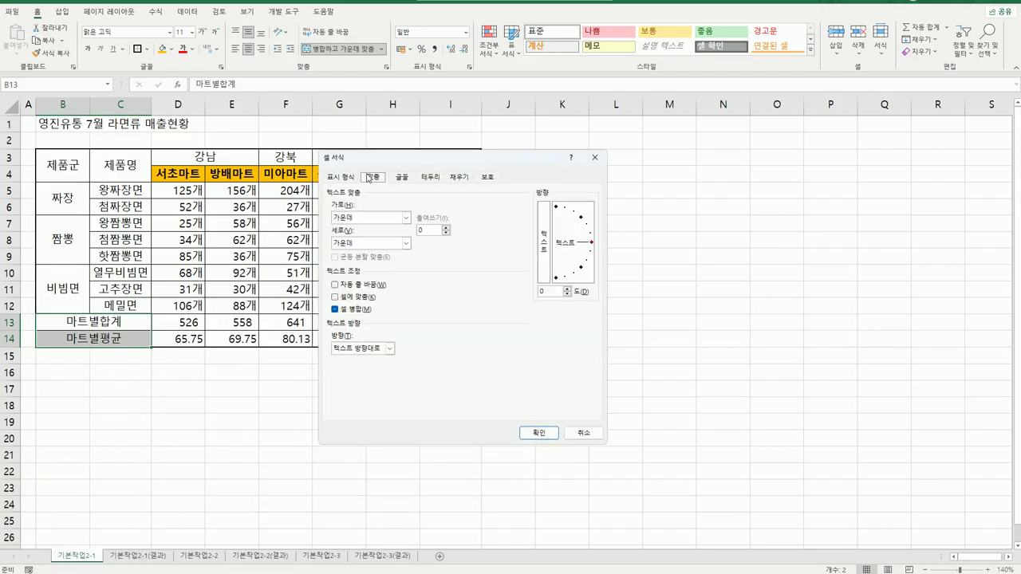
click(369, 217)
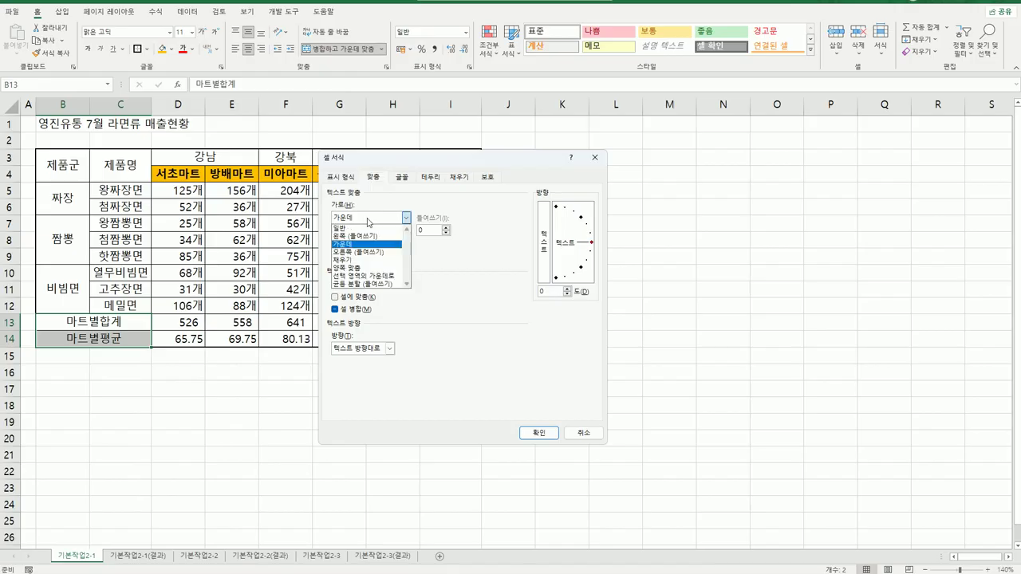
click(375, 285)
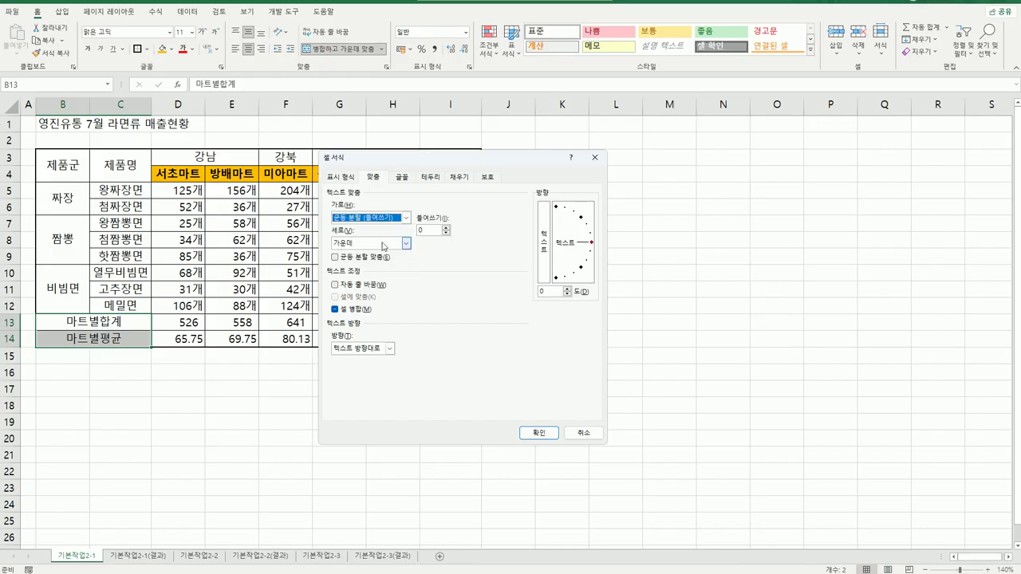
click(406, 218)
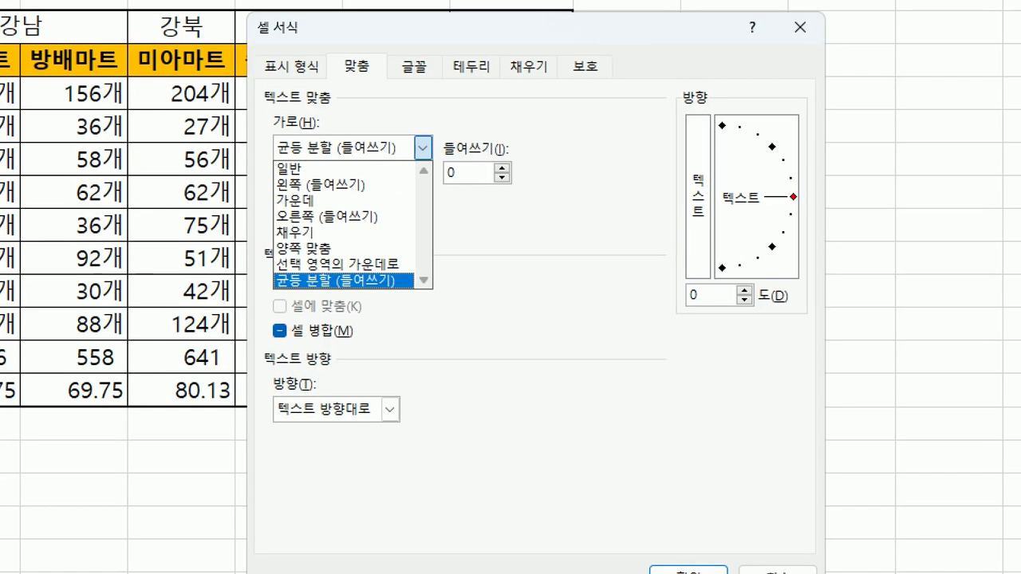
drag(383, 170, 376, 185)
drag(373, 79, 368, 89)
mouse_move(303, 158)
mouse_down()
mouse_move(263, 132)
mouse_move(287, 153)
mouse_up()
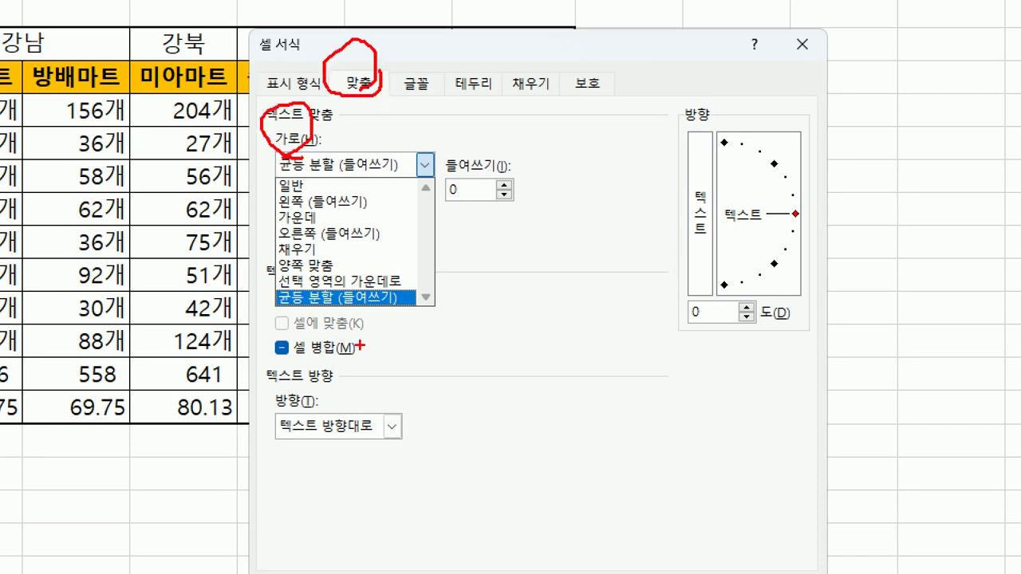
mouse_move(349, 326)
mouse_down()
mouse_move(279, 275)
mouse_move(349, 317)
mouse_up()
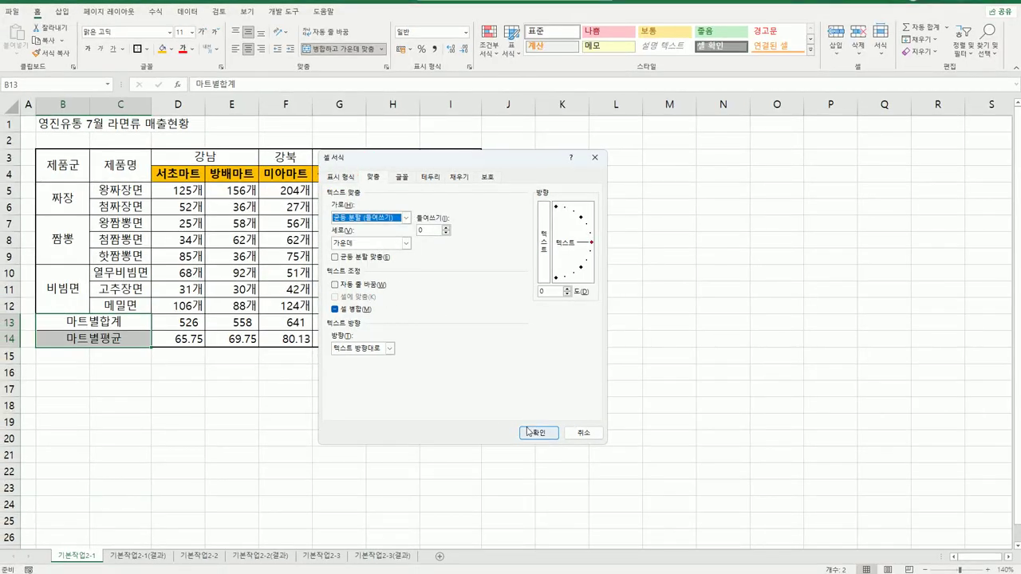
click(538, 433)
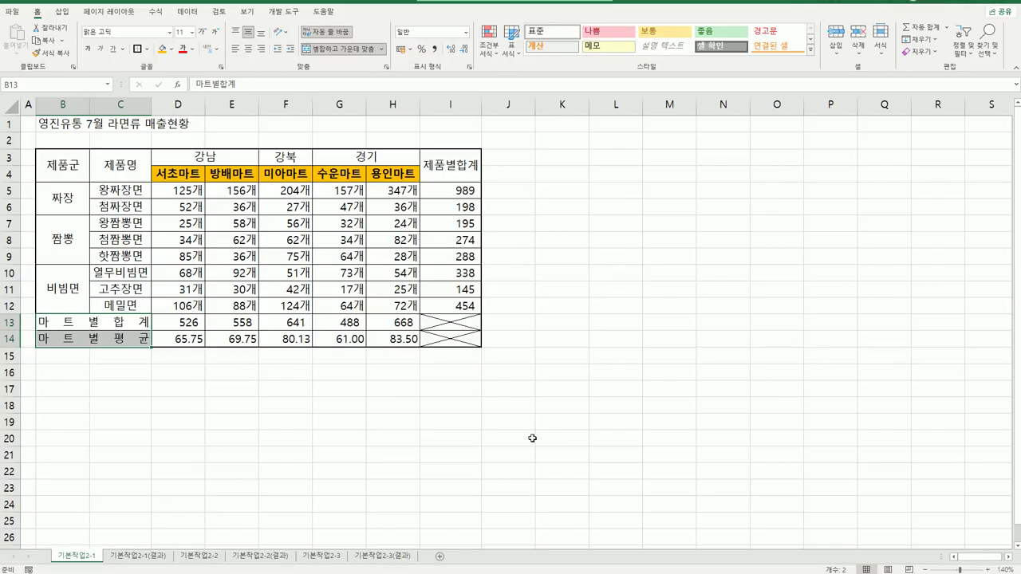
click(532, 438)
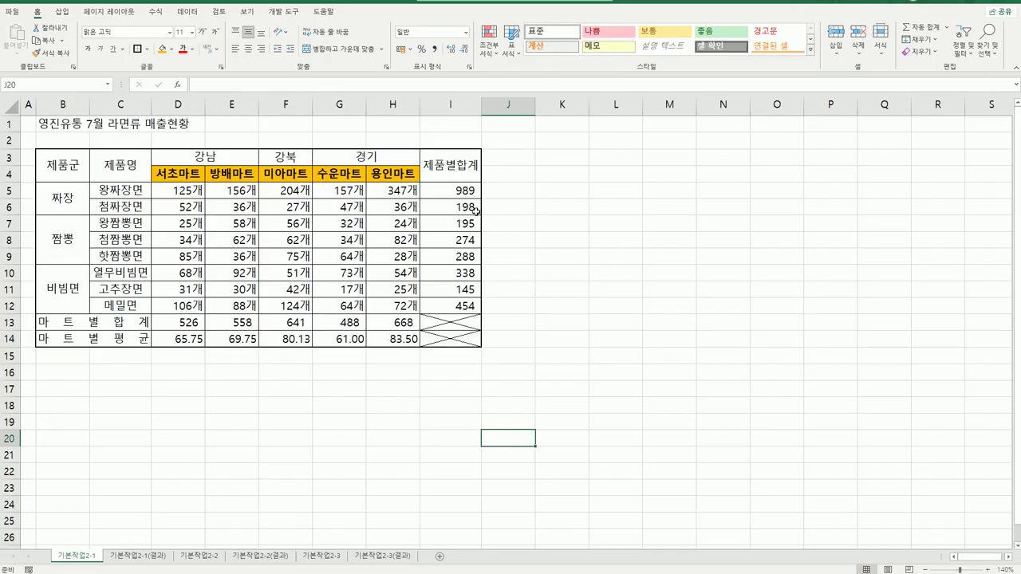
Insert a memo on cell I5 and replace its default text with 최고인기품목.
click(457, 193)
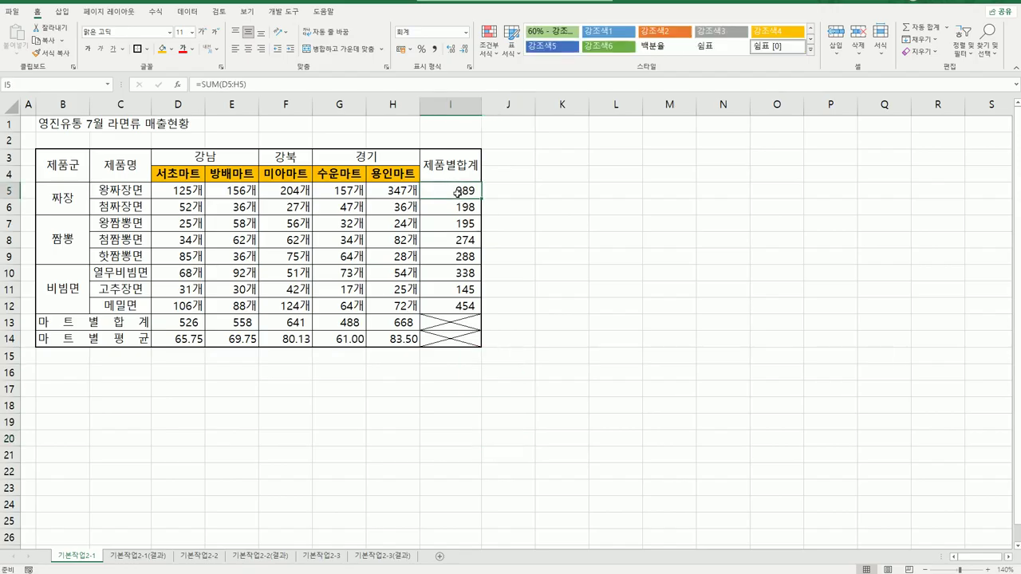
right_click(456, 190)
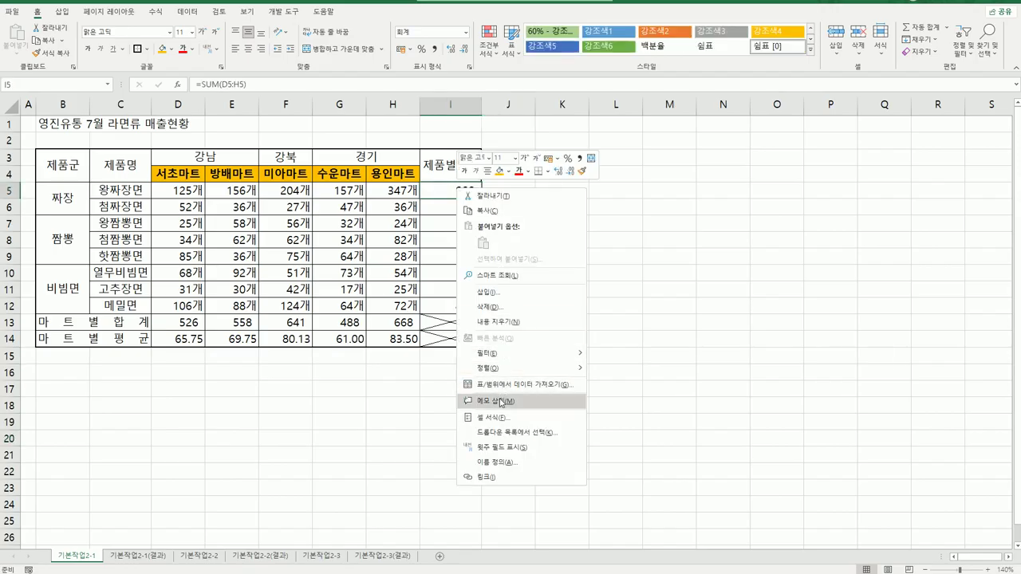
click(501, 403)
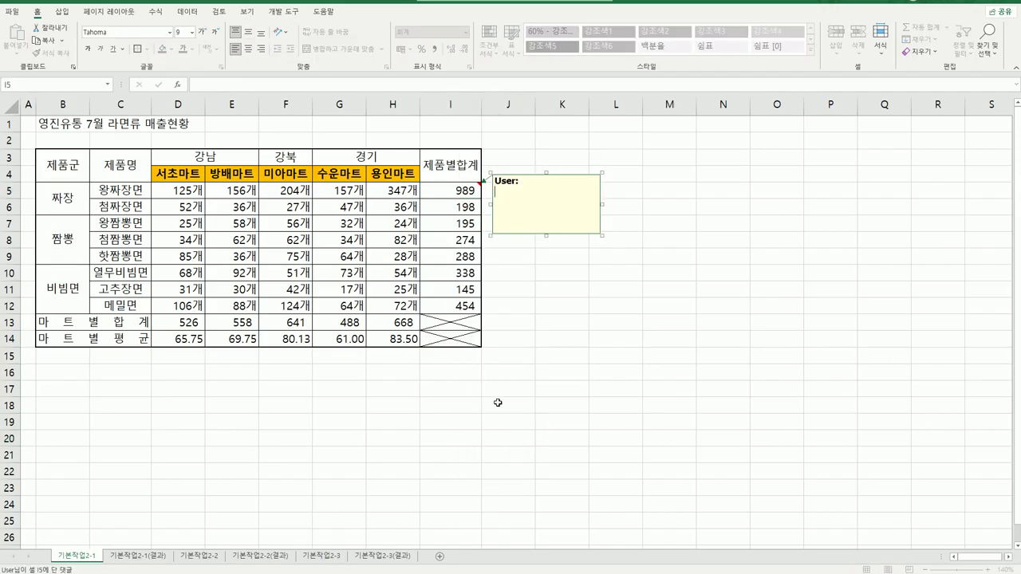
key(ctrl+a)
text(최고인기)
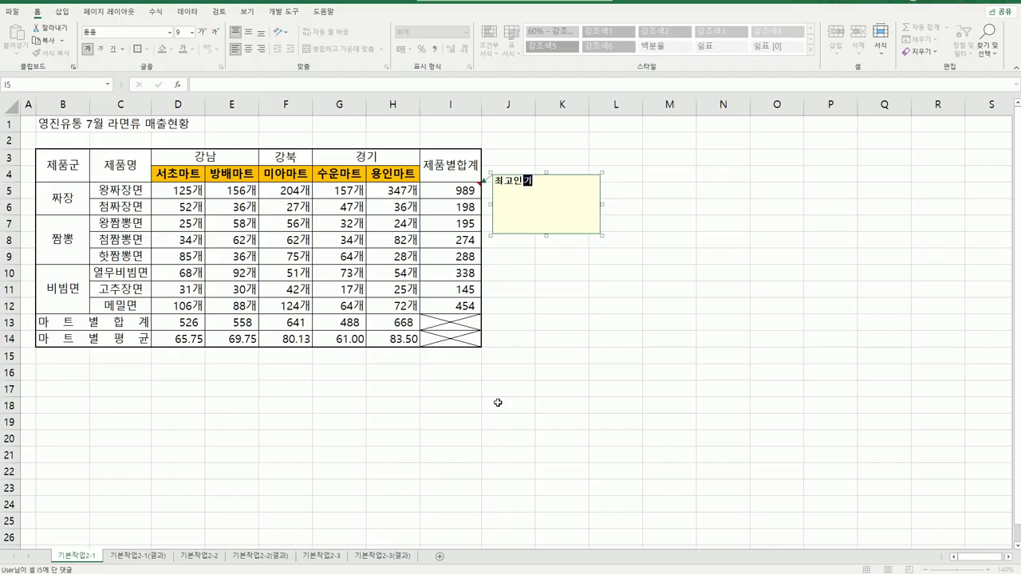
text(품목)
Make the memo on cell I5 always displayed on the sheet.
click(453, 193)
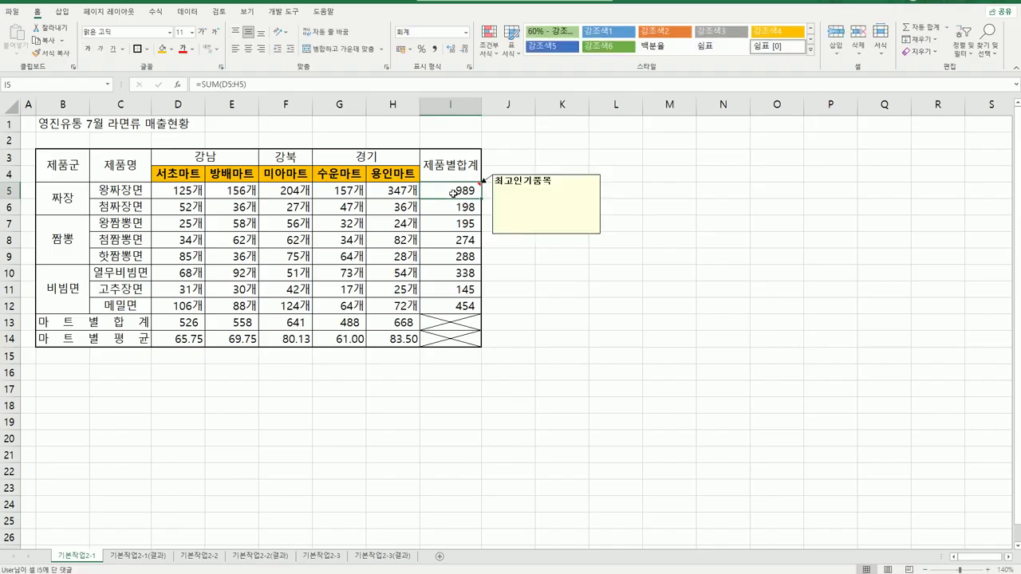
right_click(453, 193)
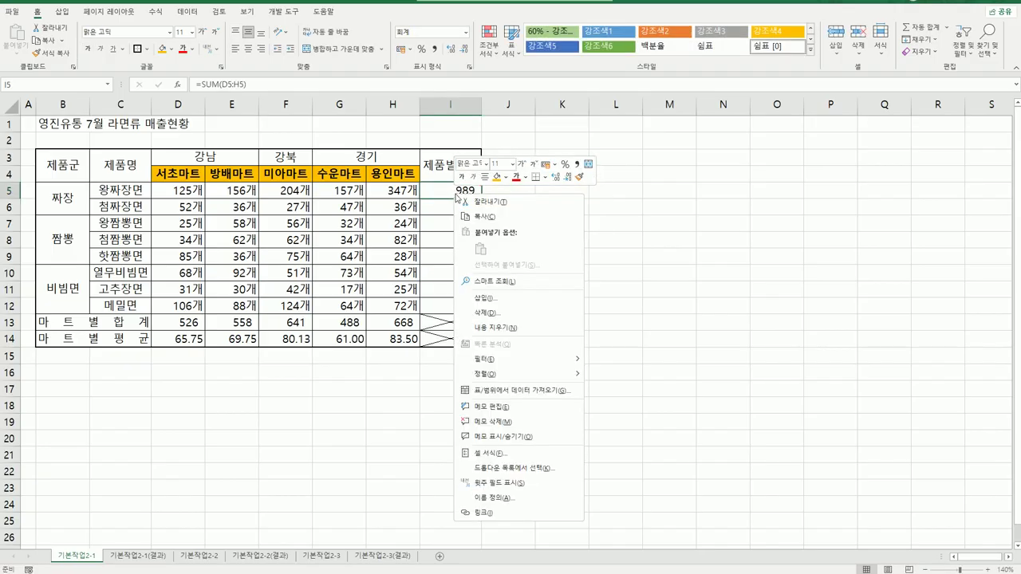
click(553, 437)
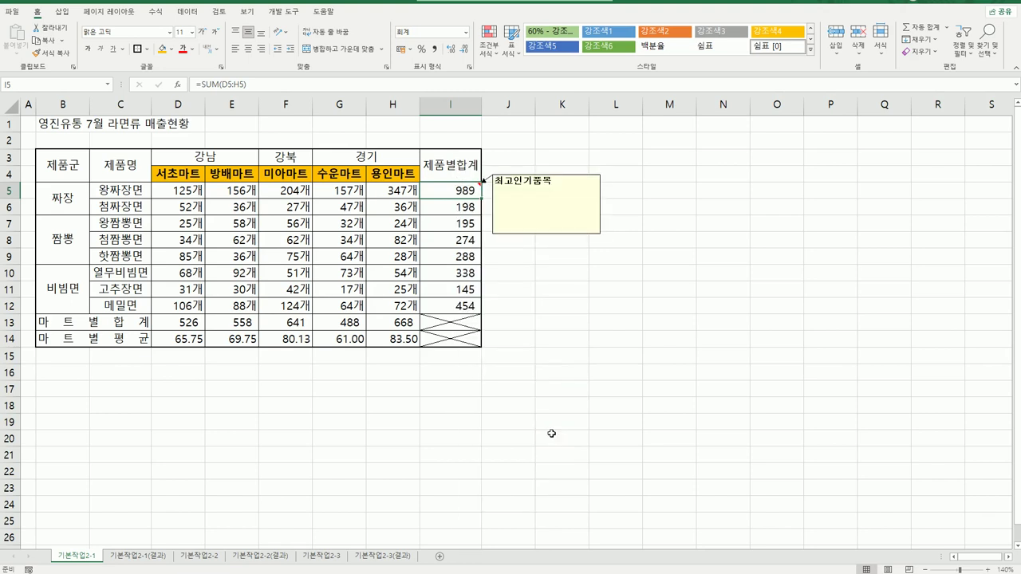
Turn on automatic sizing (자동 크기) for the memo box on cell I5.
click(529, 194)
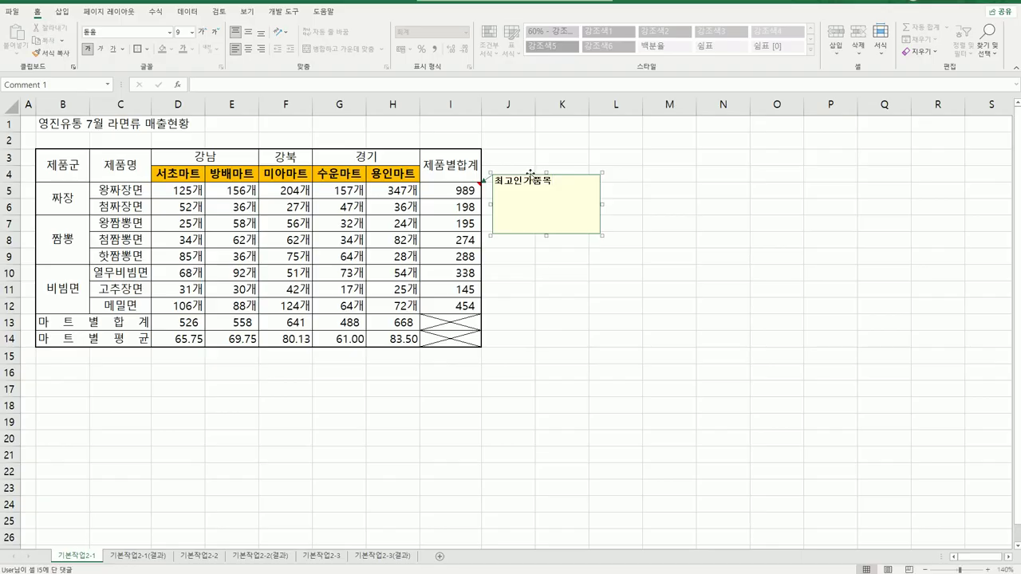
right_click(530, 173)
click(573, 324)
drag(871, 276, 720, 177)
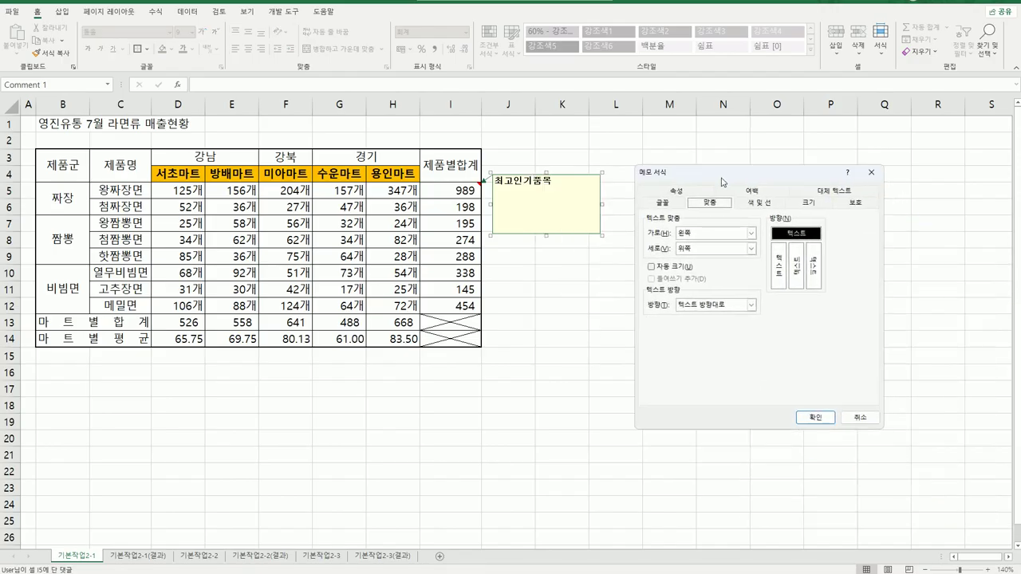
click(689, 270)
click(812, 416)
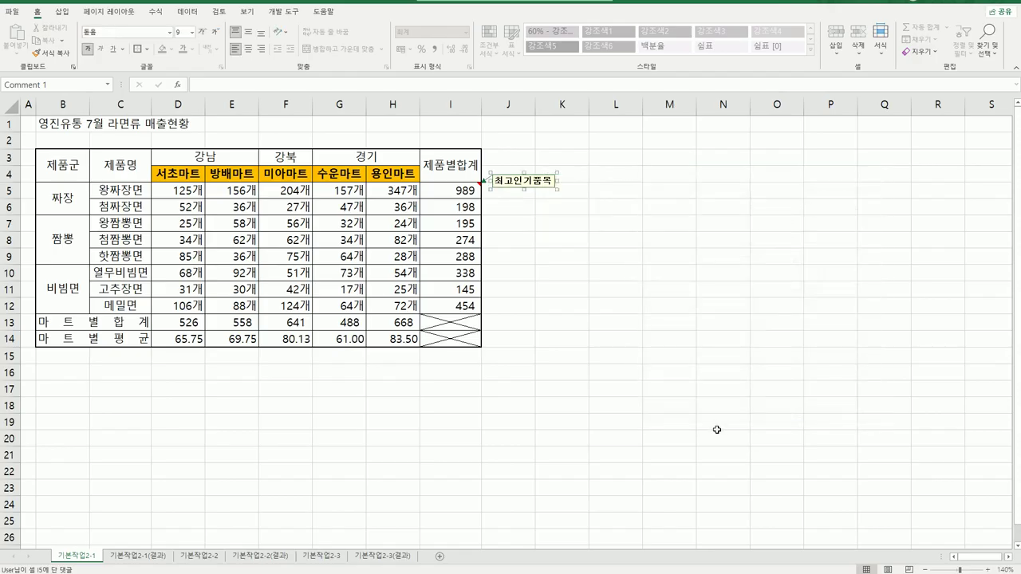
click(717, 430)
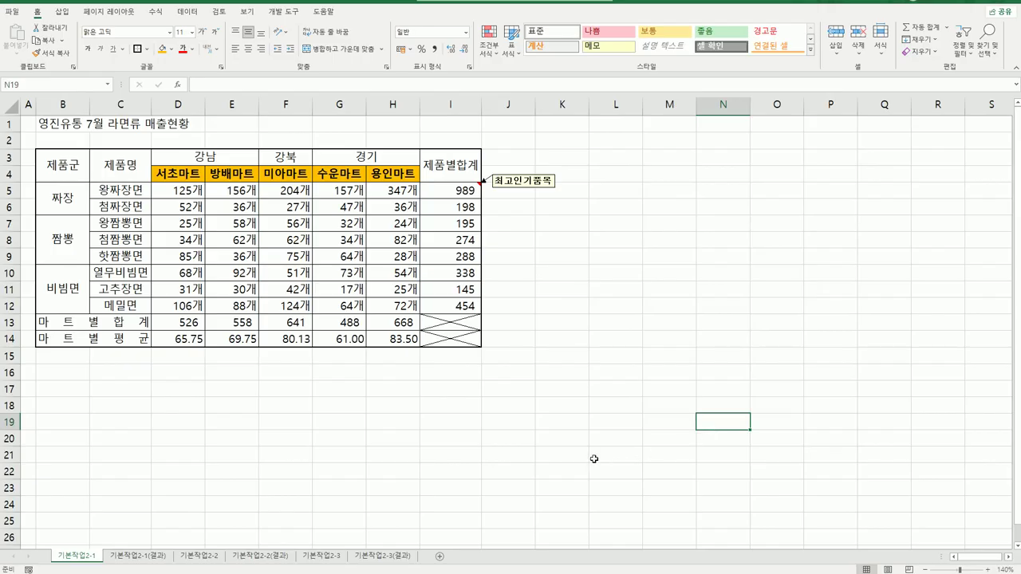
Compare the formatted table on 기본작업2-1 with the reference sheet 기본작업2-1(결과).
click(155, 559)
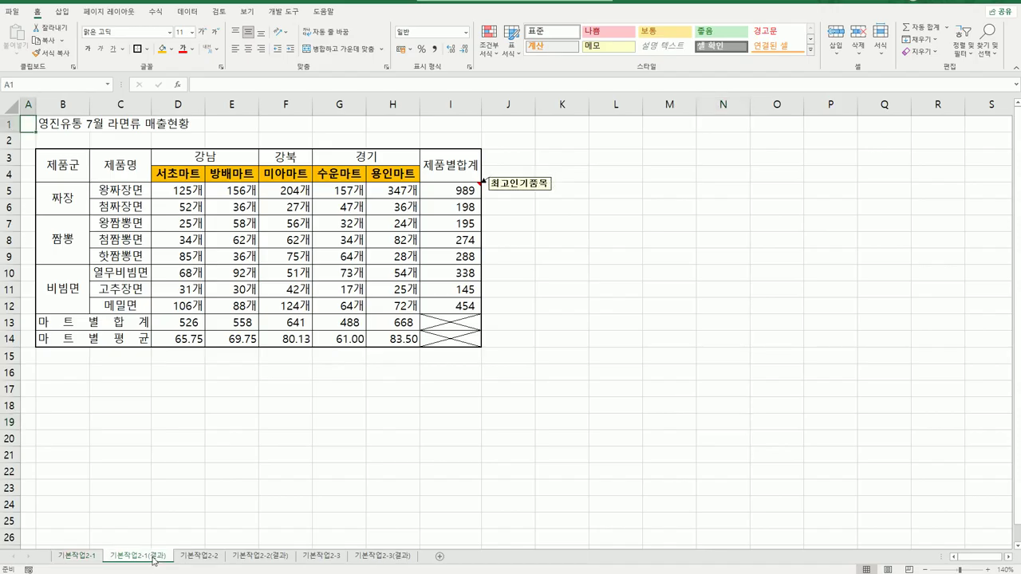
click(78, 556)
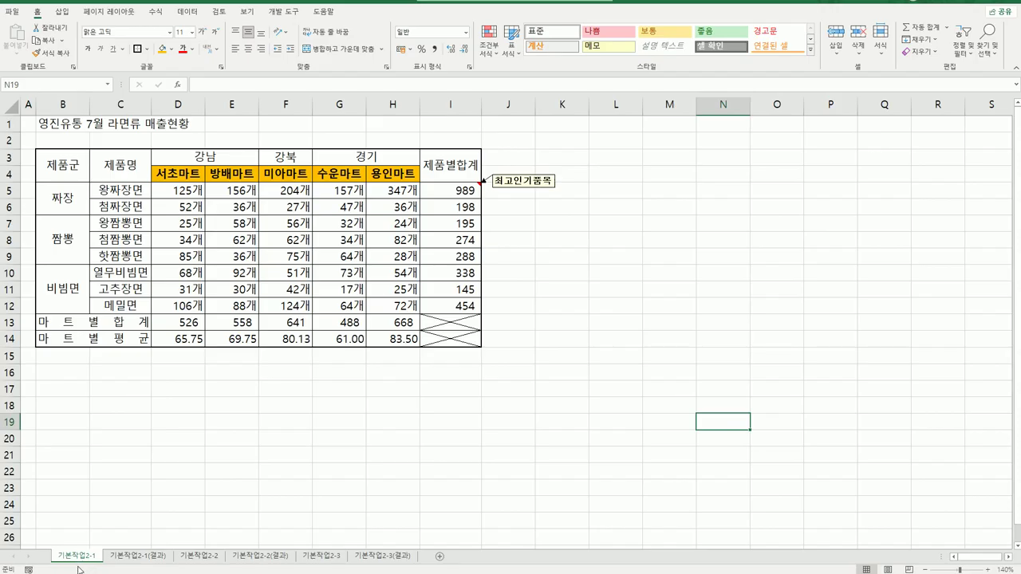
On sheet 기본작업2-2, merge and center the title across A1:F1.
click(199, 556)
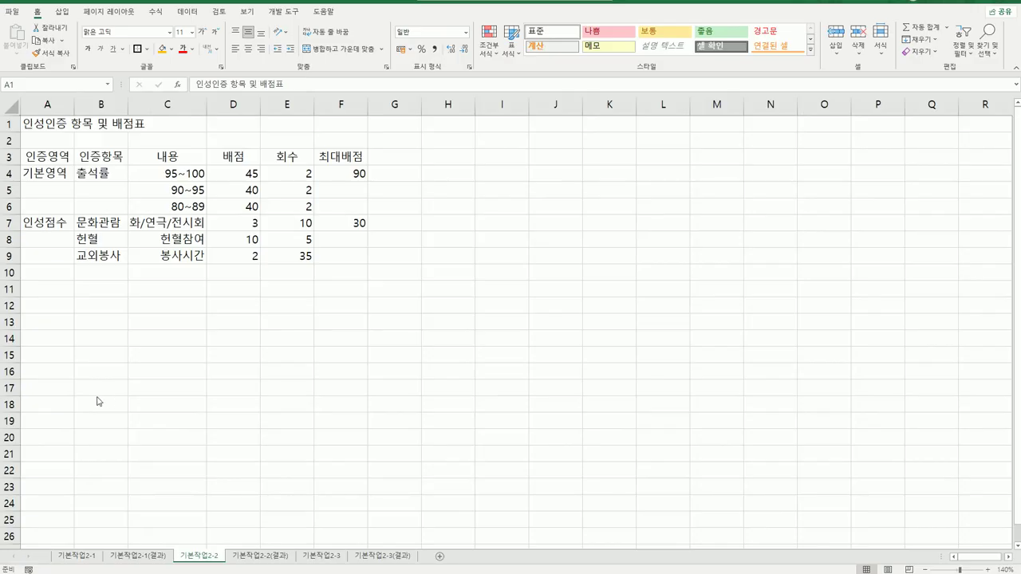
click(50, 125)
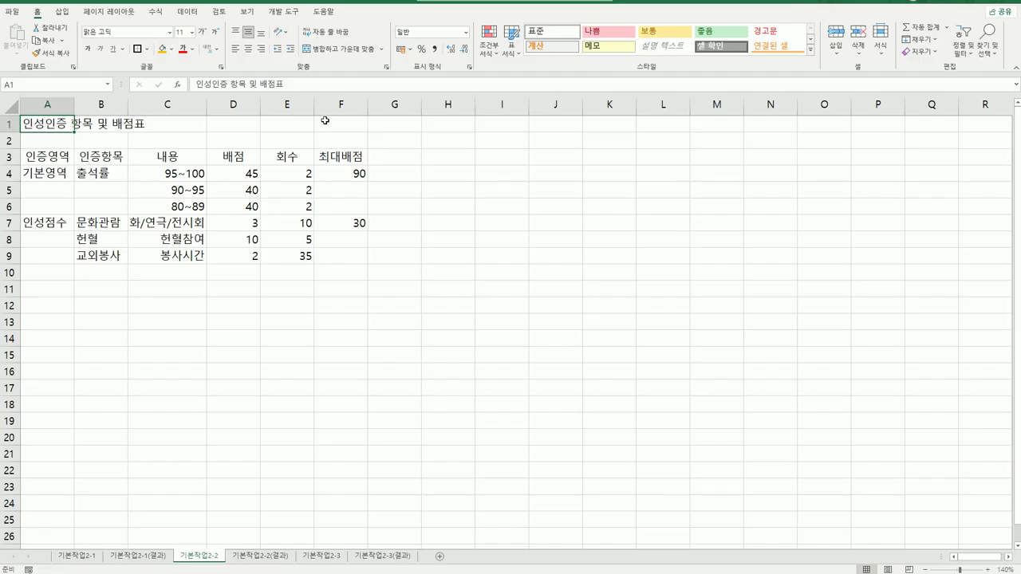
drag(65, 122, 323, 122)
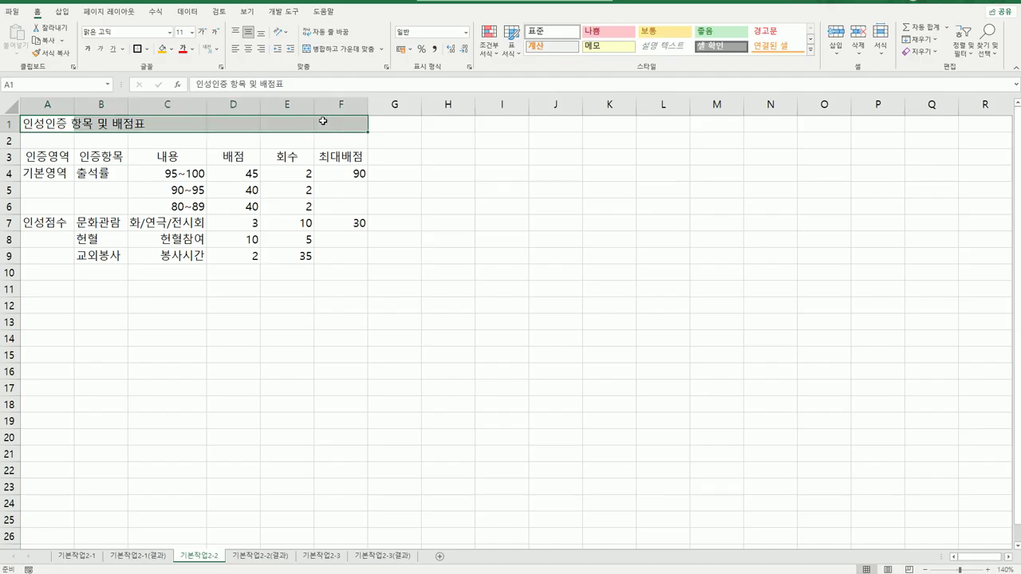
click(319, 49)
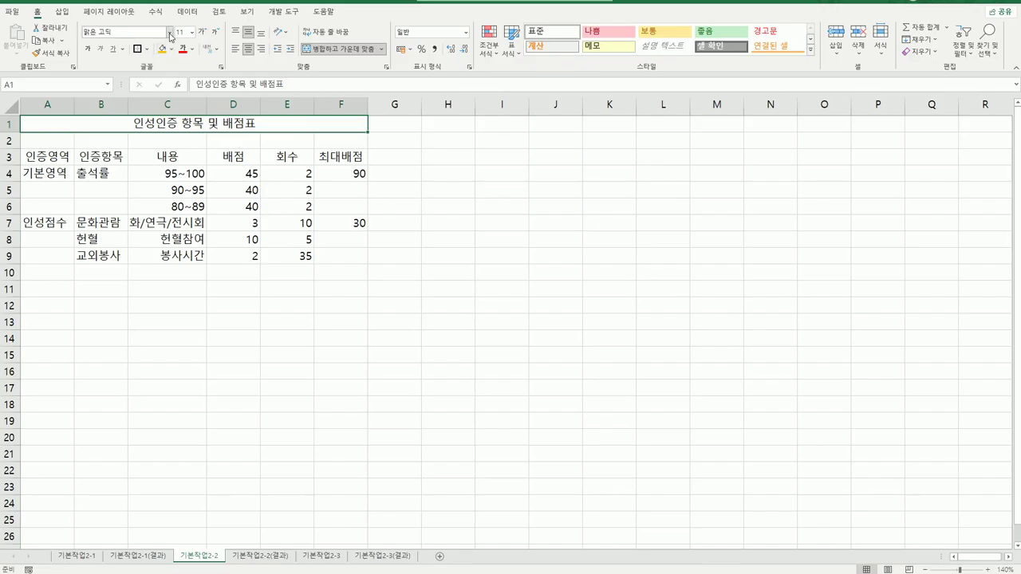
Format the merged title in A1 with the HY견고딕 font, size 16 and bold.
click(169, 32)
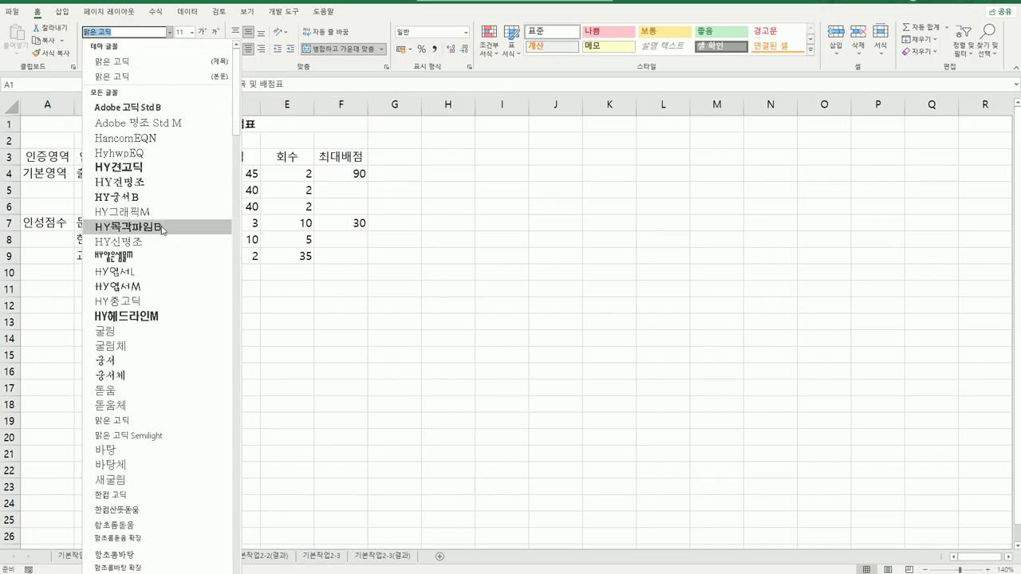
click(157, 167)
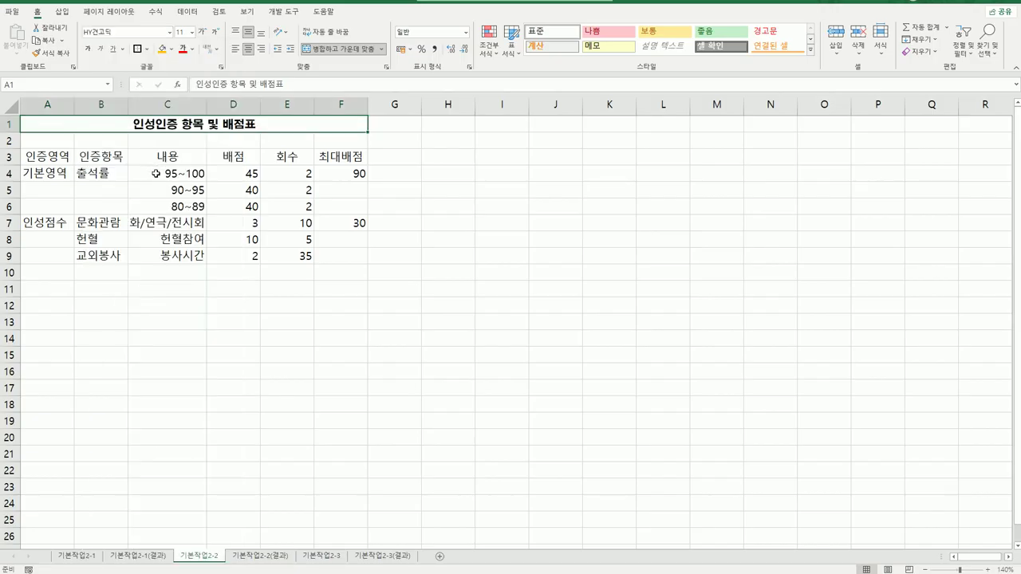
click(191, 33)
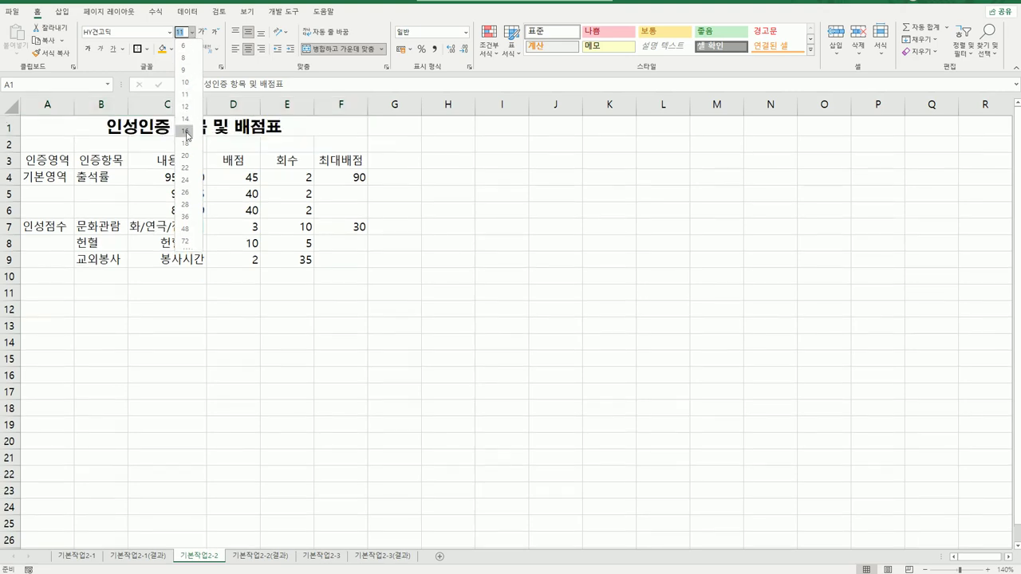
click(186, 131)
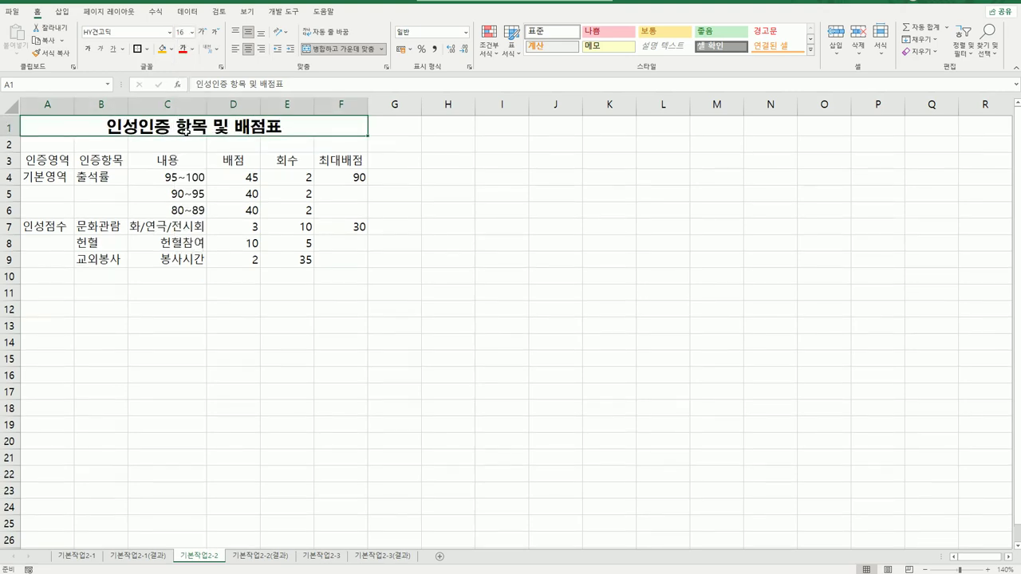
click(88, 52)
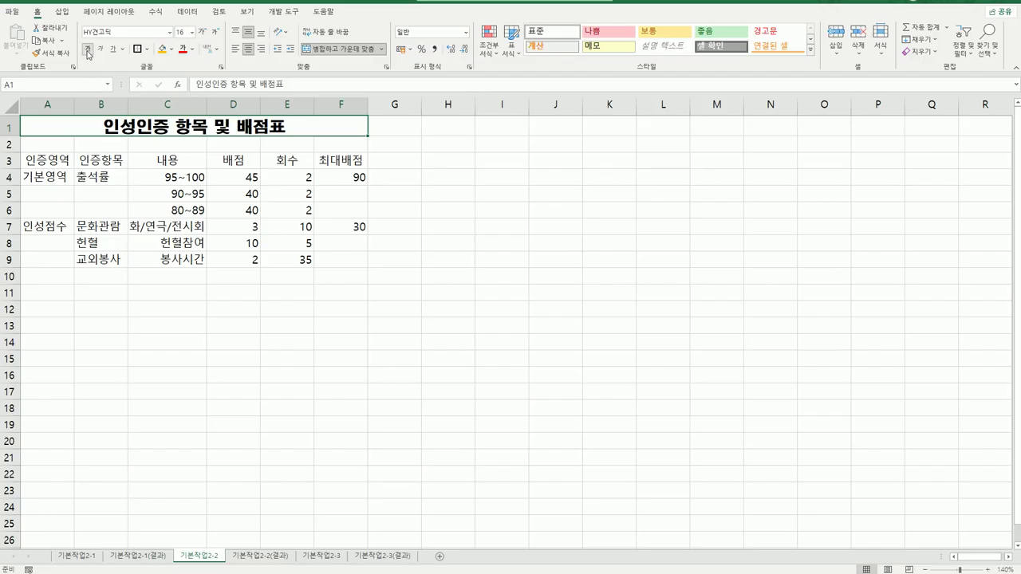
Apply a double underline (이중 밑줄) to the merged title in A1.
click(123, 50)
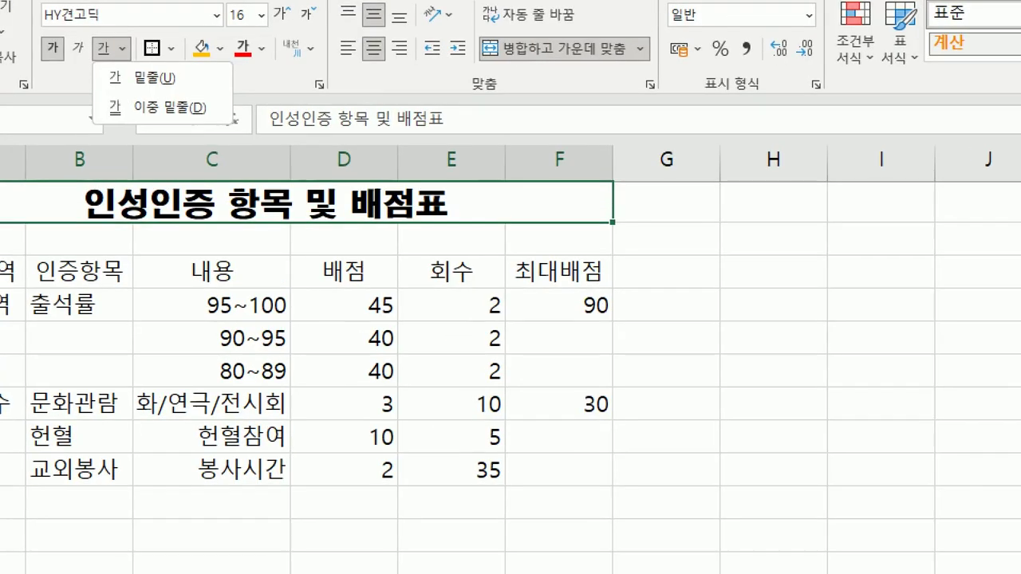
drag(145, 87, 165, 85)
mouse_move(170, 127)
mouse_down()
mouse_move(151, 88)
mouse_move(231, 124)
mouse_move(185, 118)
mouse_up()
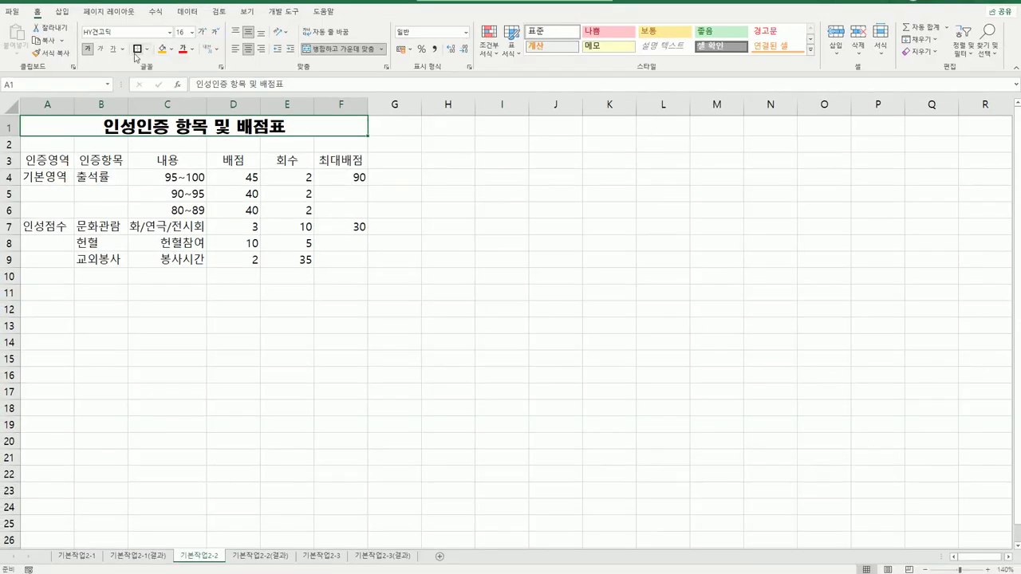
click(123, 49)
click(137, 78)
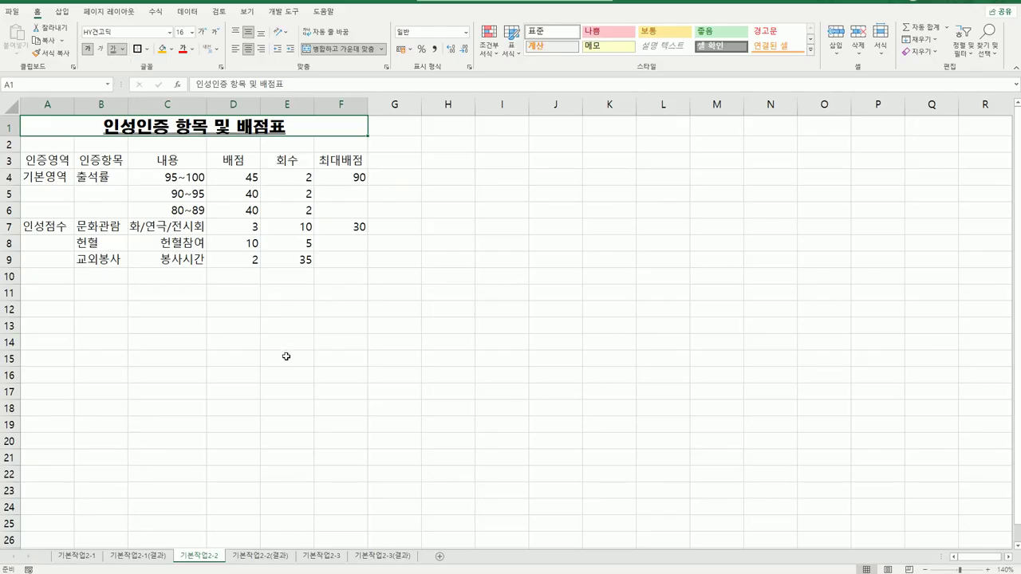
click(286, 357)
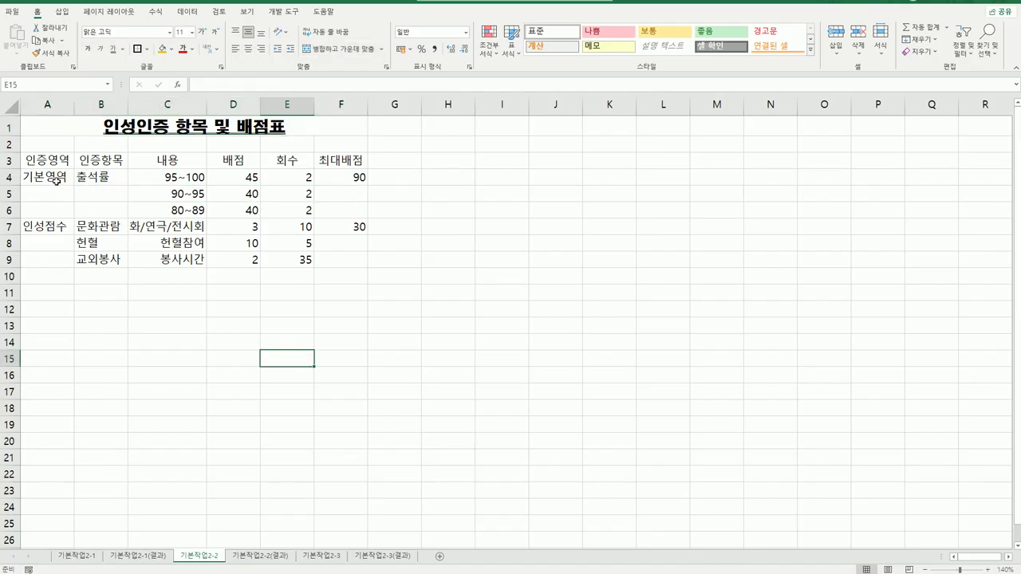
Merge and center each of the ranges A4:A6, A7:A9, B4:B6, F4:F6 and F7:F9.
drag(55, 183, 49, 260)
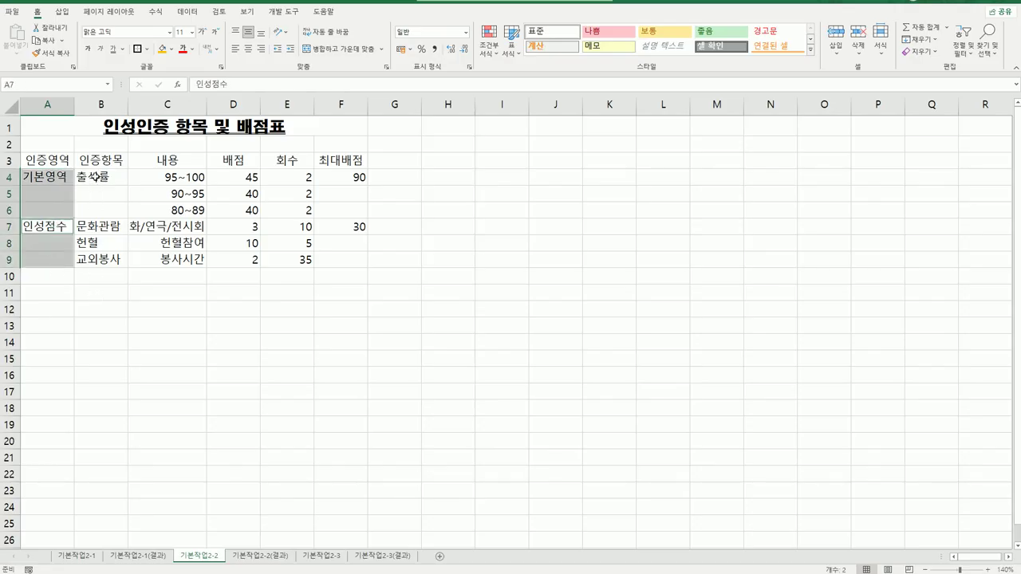
drag(95, 177, 95, 211)
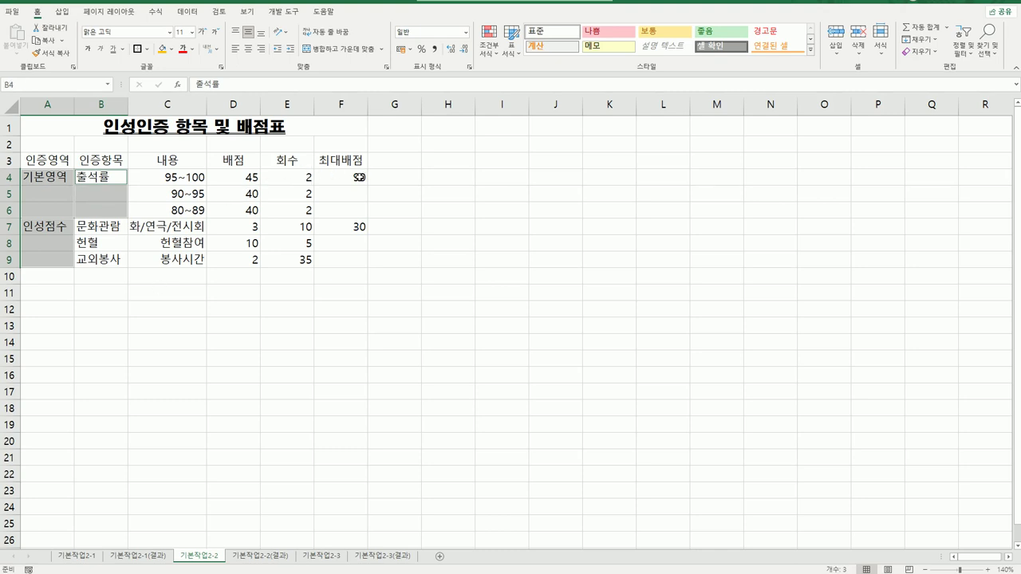
drag(360, 177, 353, 266)
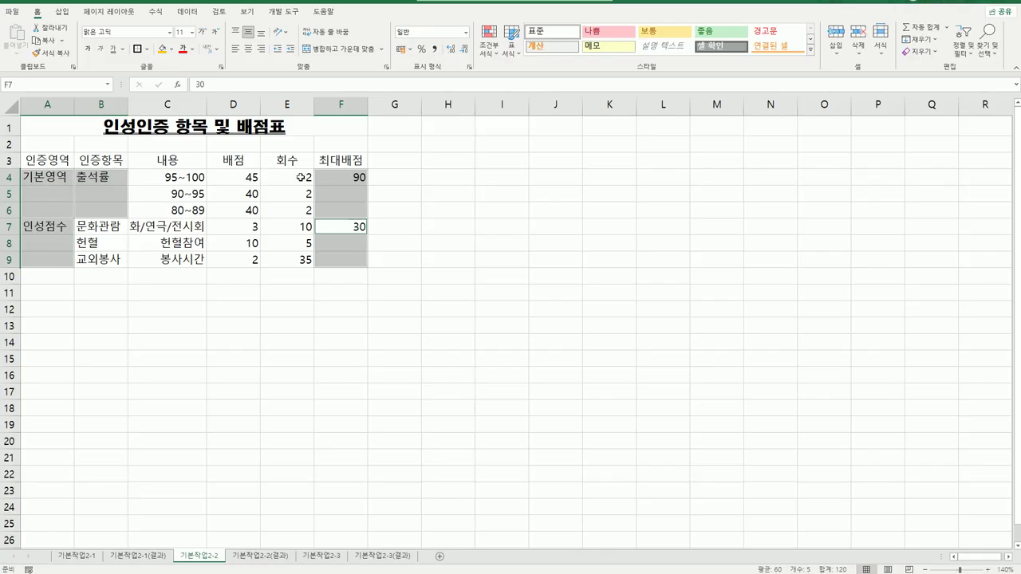
click(341, 48)
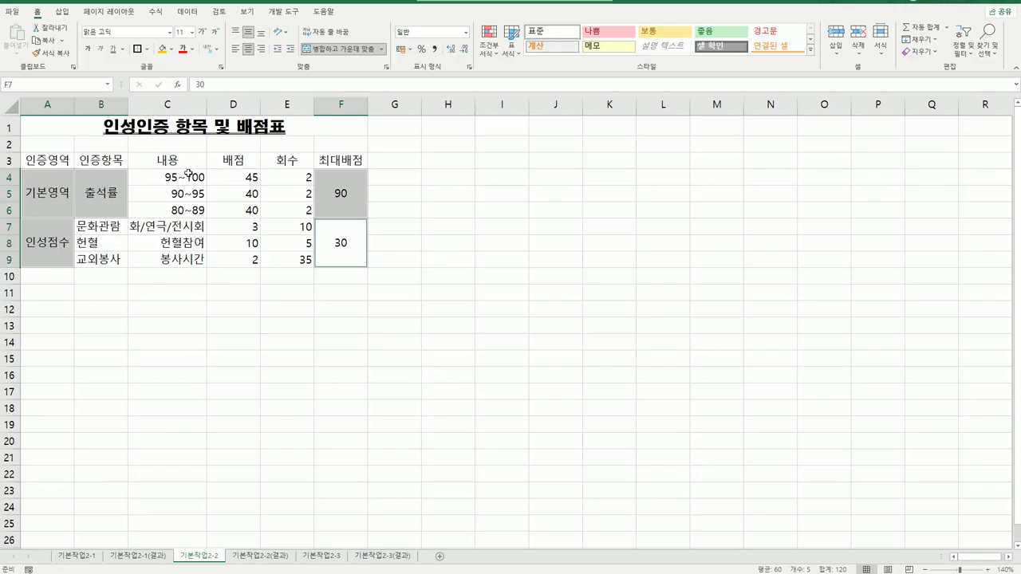
Apply the 강조색4 cell style to the header row A3:F3.
click(68, 162)
drag(69, 162, 326, 162)
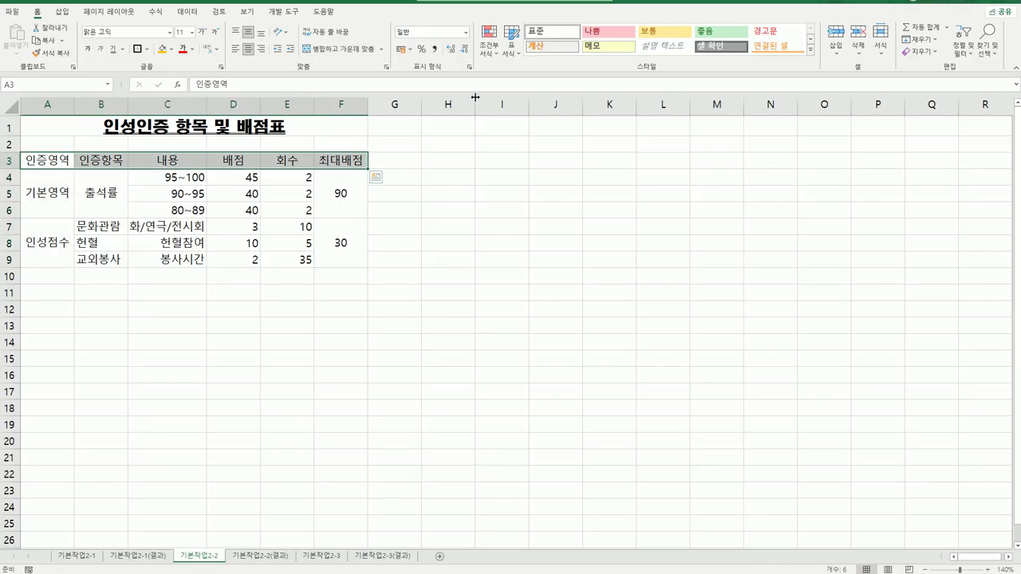
click(810, 50)
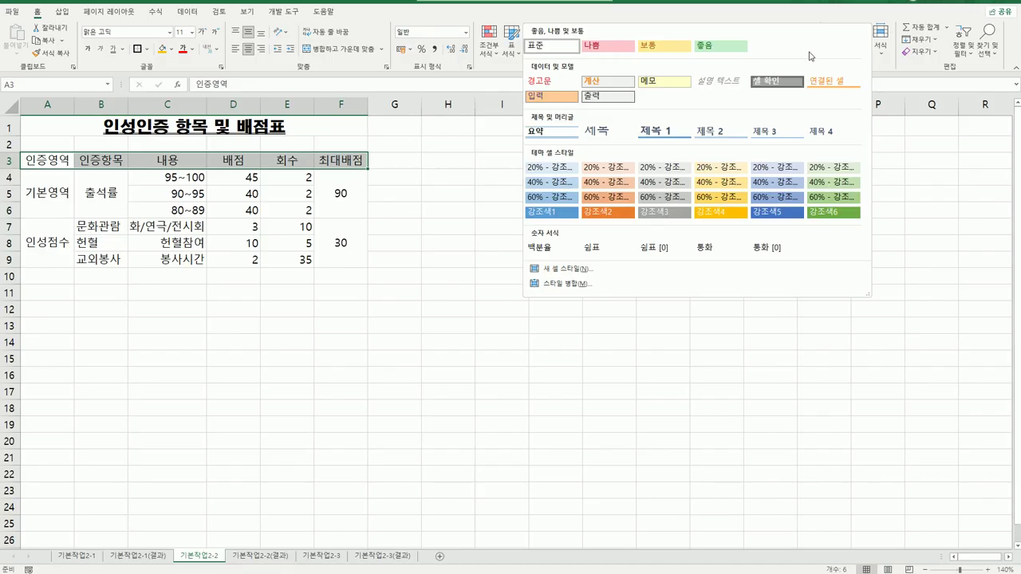
click(722, 212)
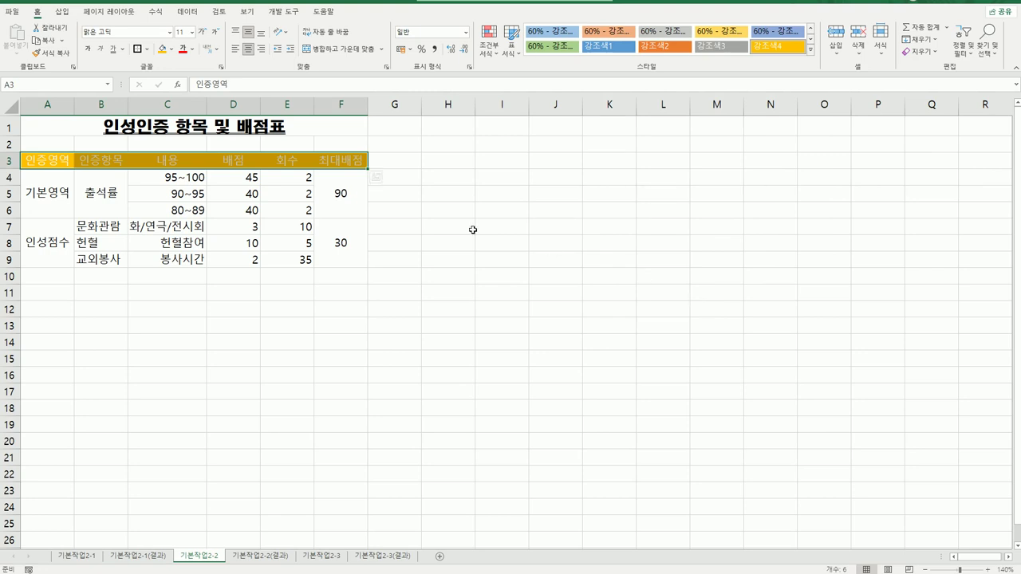
Apply the custom number format @"%" to C4:C6 so a percent sign follows the text.
drag(181, 178, 177, 208)
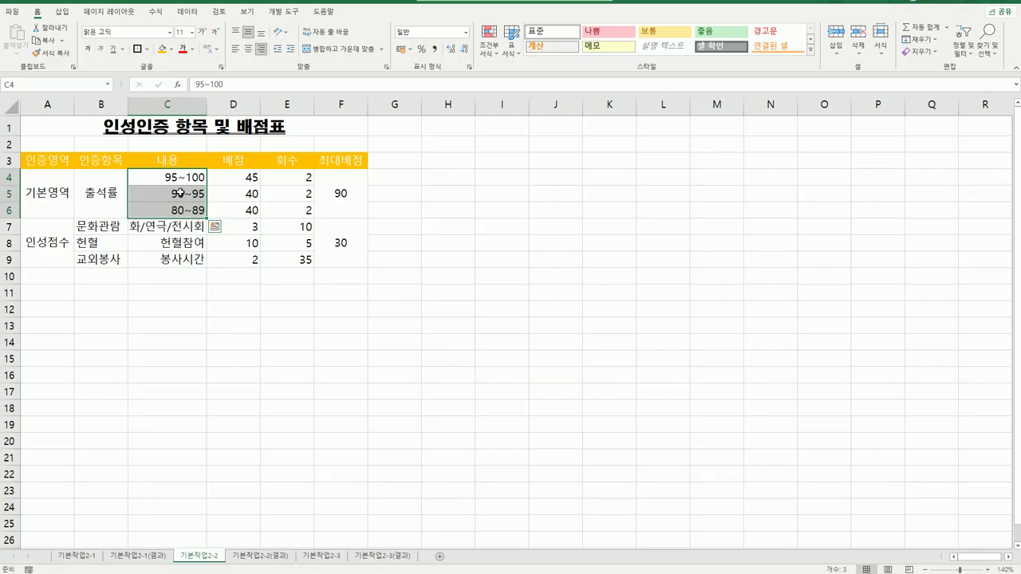
right_click(180, 179)
click(237, 426)
drag(263, 280, 634, 109)
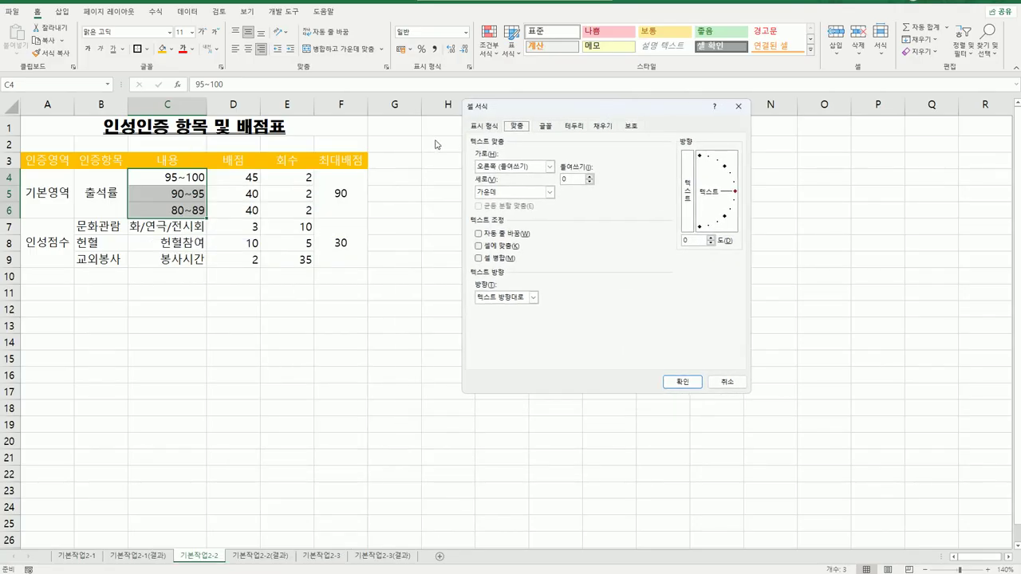
click(484, 125)
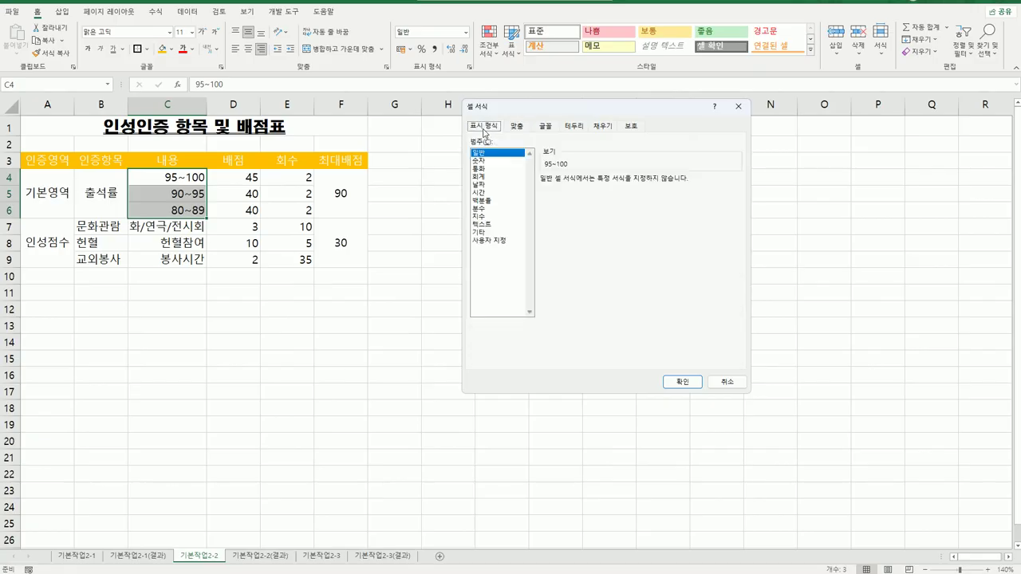
click(487, 240)
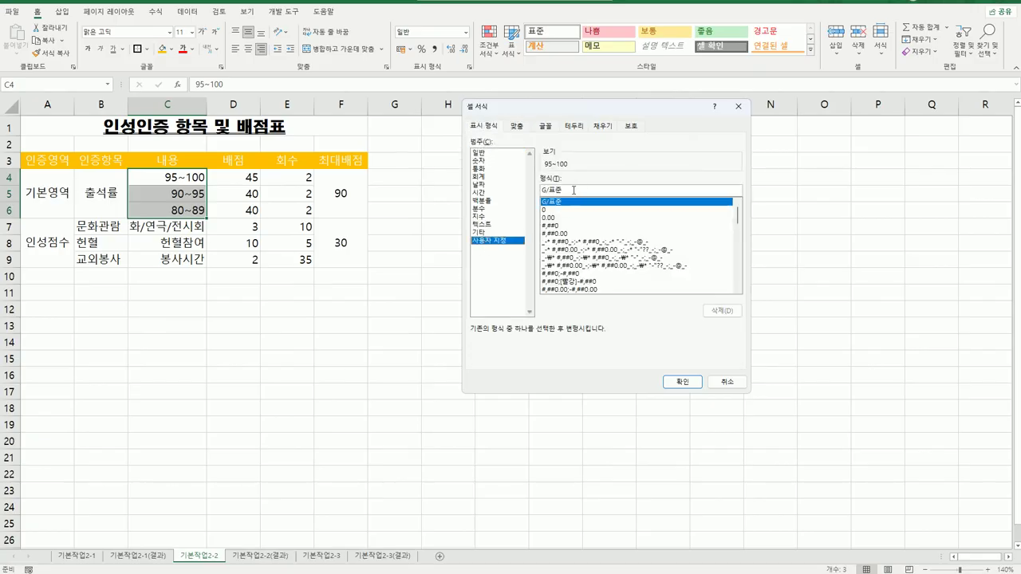
drag(565, 190, 540, 191)
text(@)
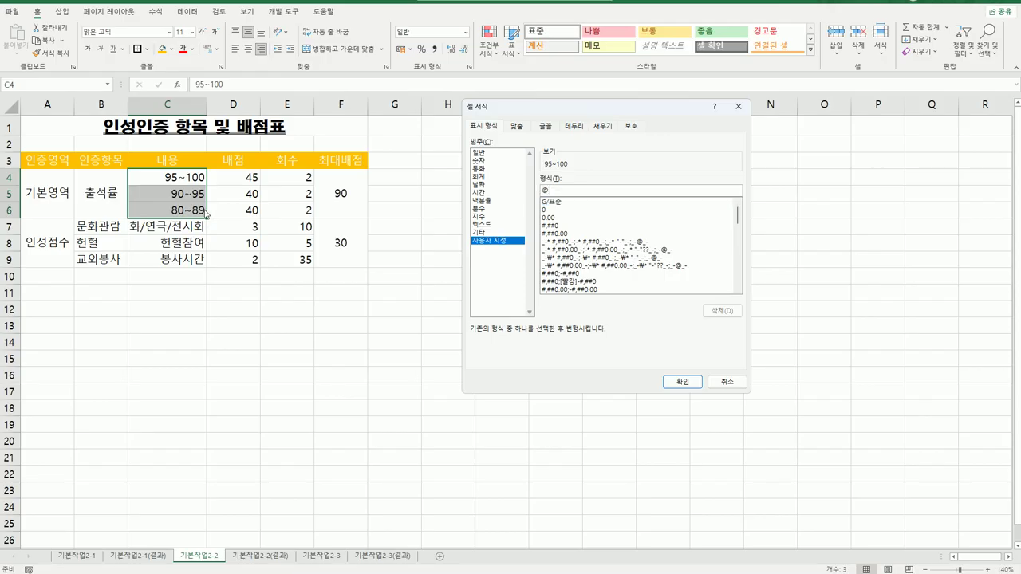
text("%)
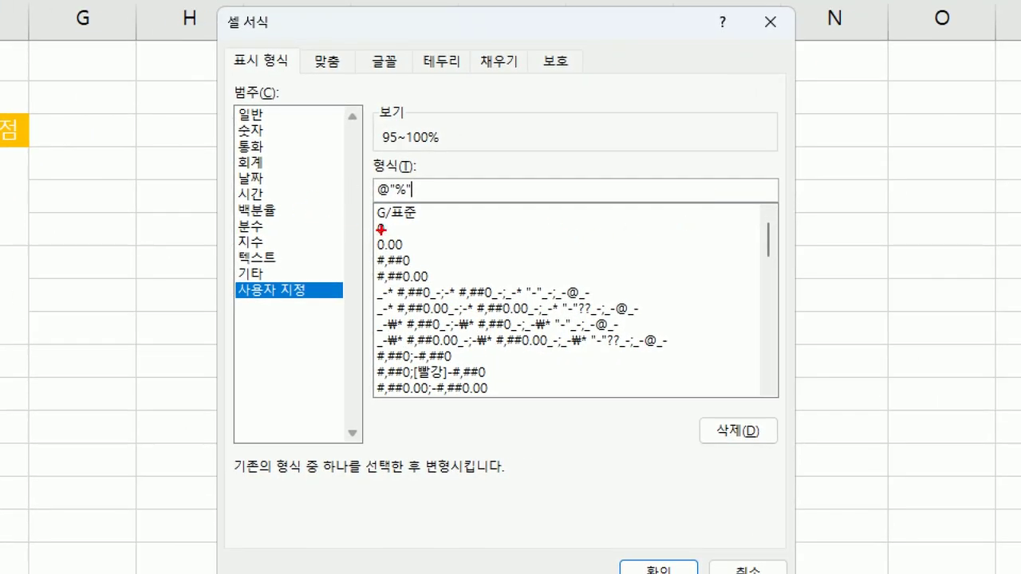
drag(378, 200, 386, 200)
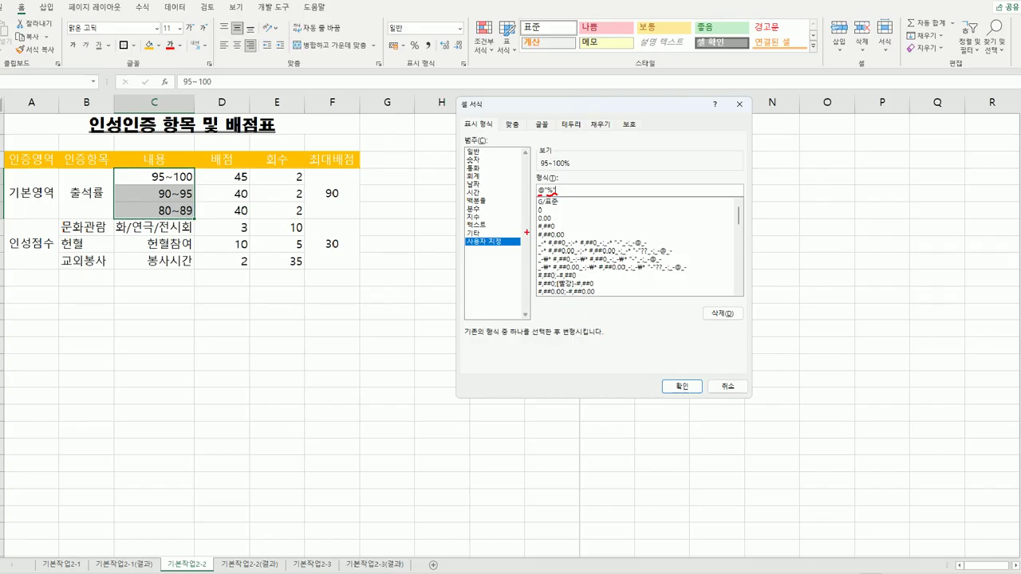
click(682, 385)
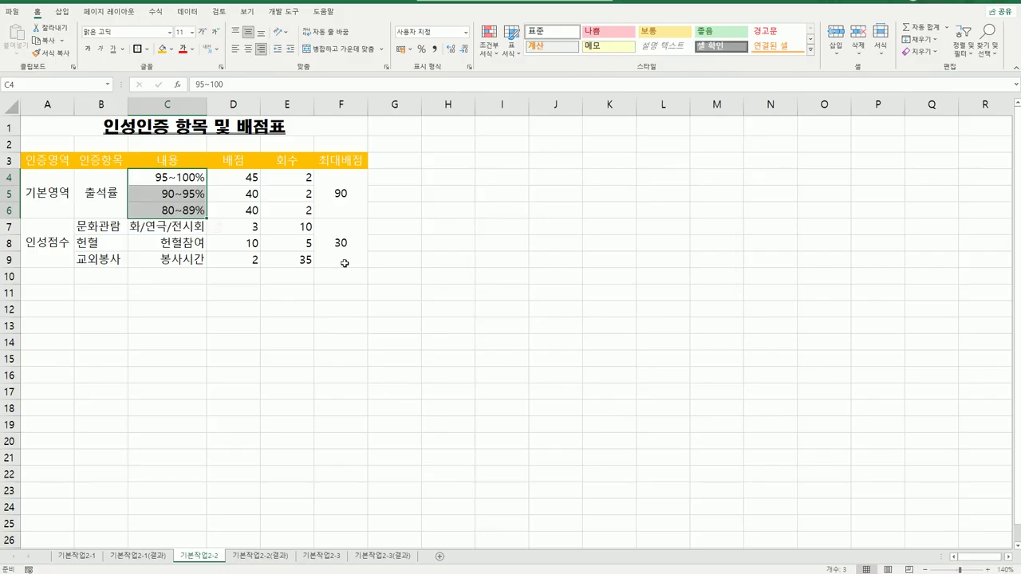
Convert the word 연극 in cell C7 to the Hanja 演劇.
click(152, 227)
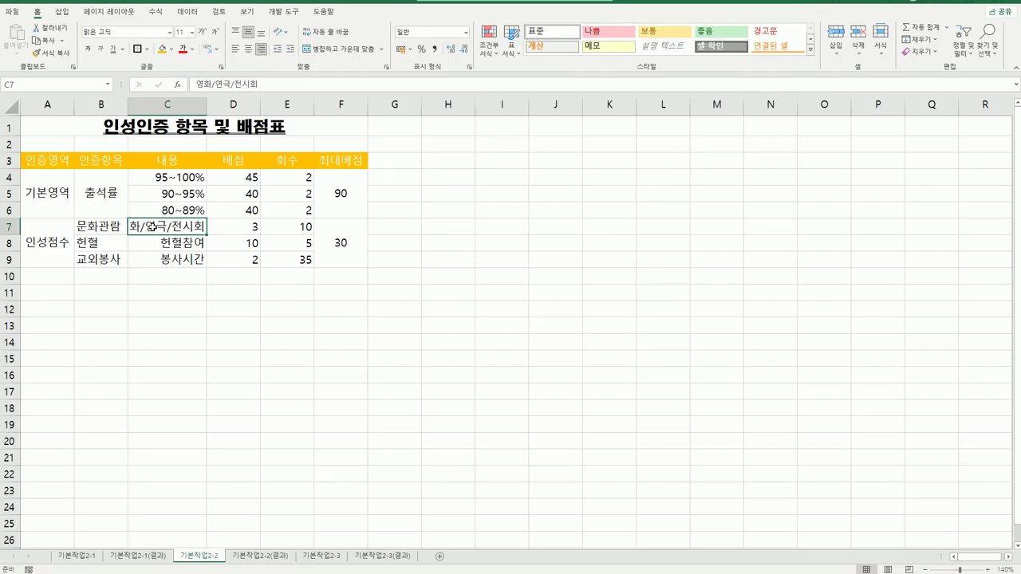
double_click(152, 227)
drag(145, 226, 165, 226)
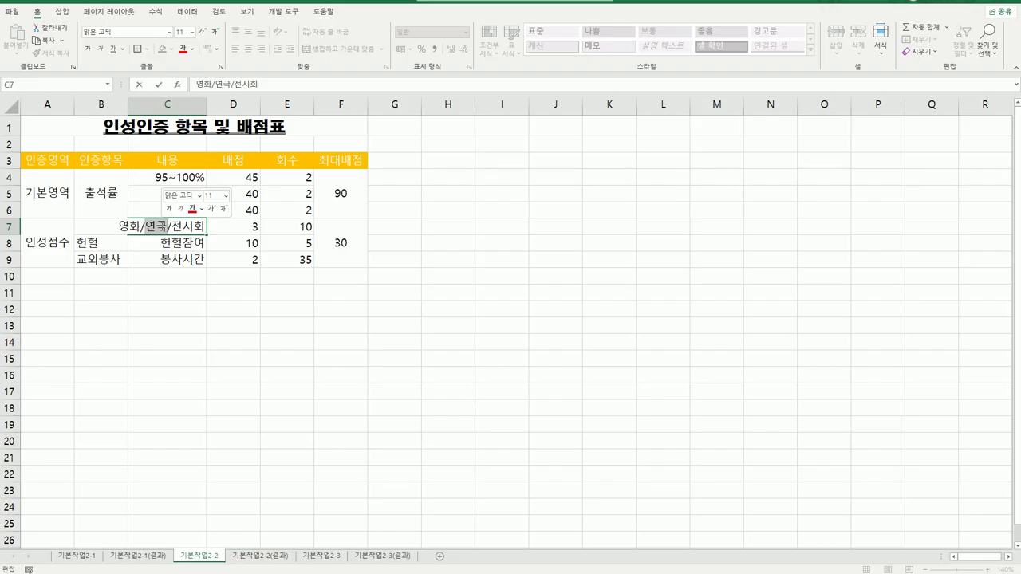
key(Hangul_Hanja)
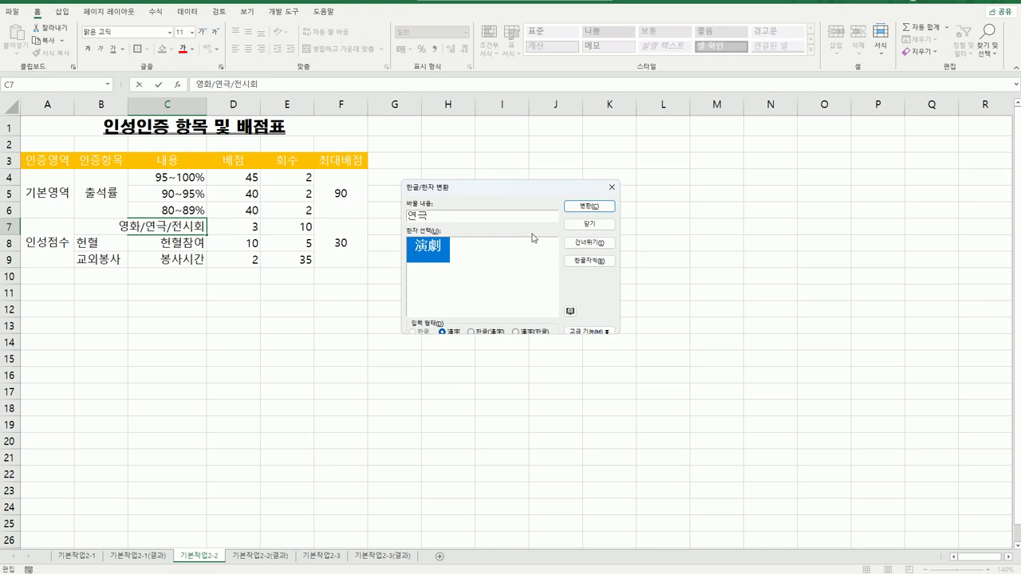
click(594, 206)
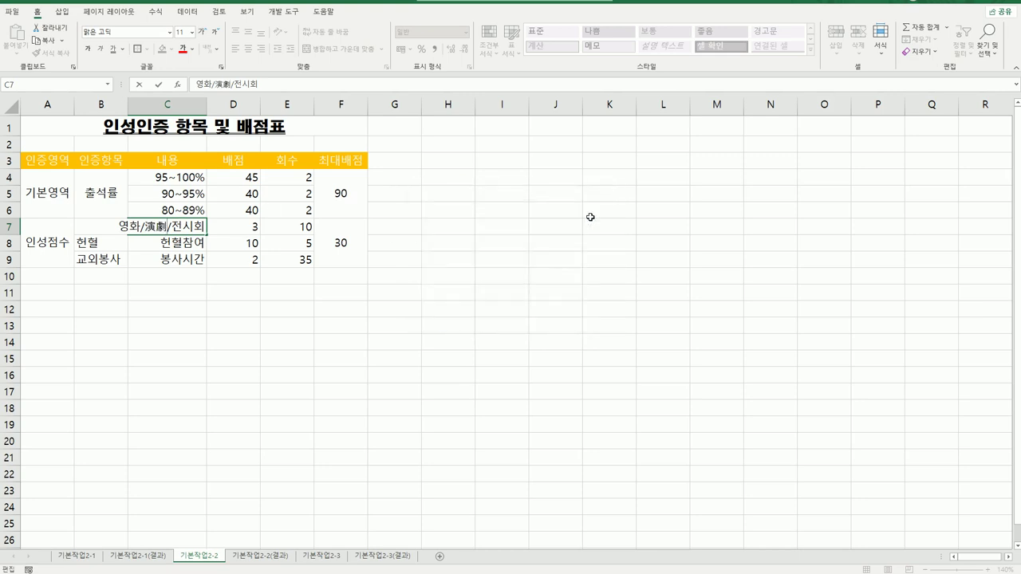
click(483, 385)
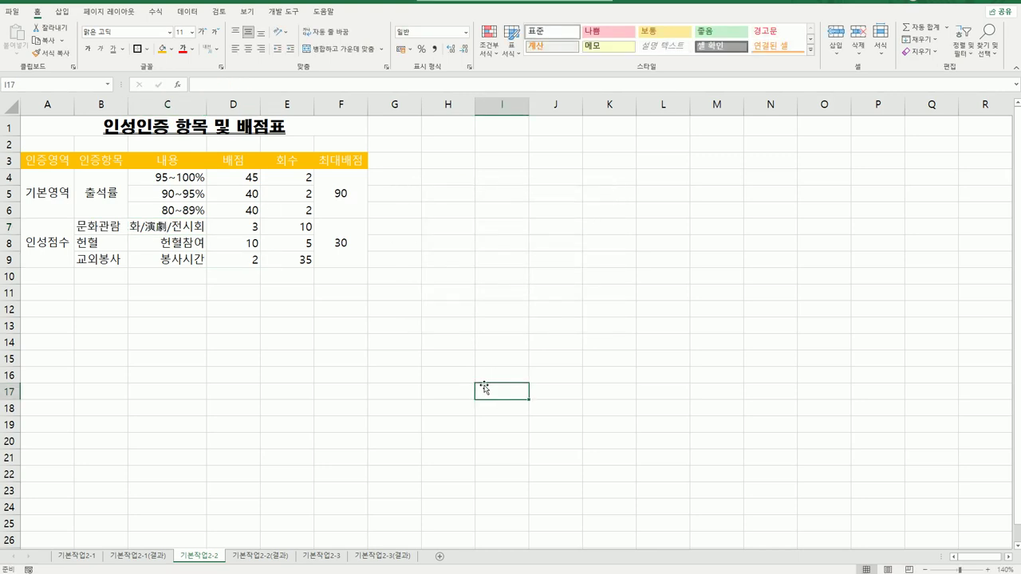
Turn on shrink to fit (셀에 맞춤) for the text in cell C7.
click(181, 232)
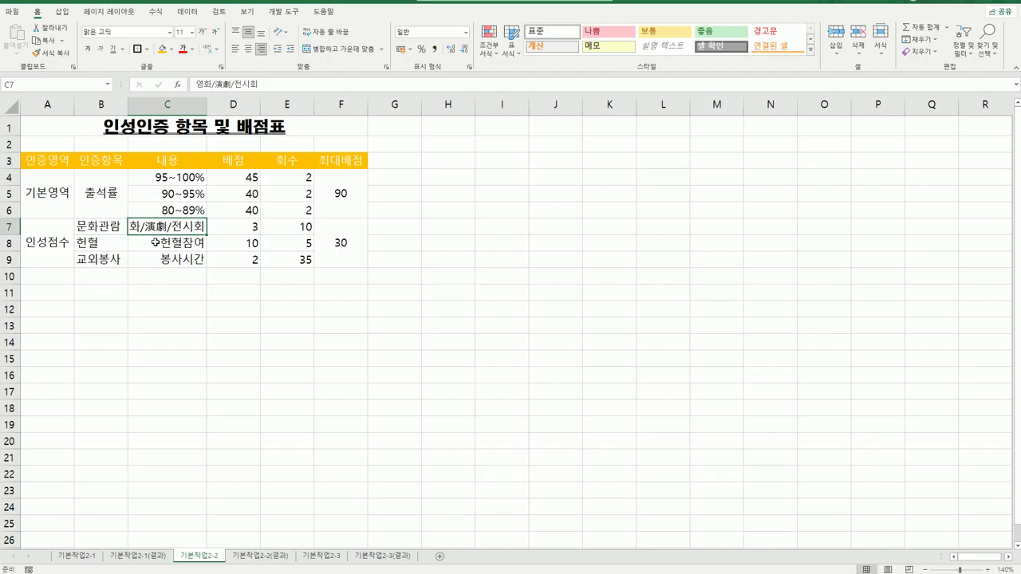
right_click(181, 231)
click(265, 476)
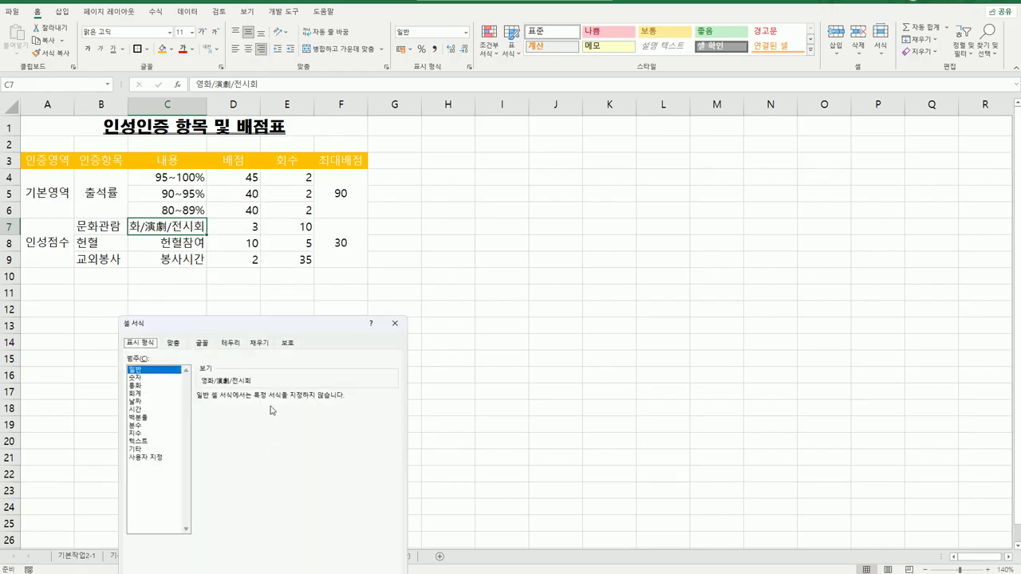
drag(239, 343, 445, 221)
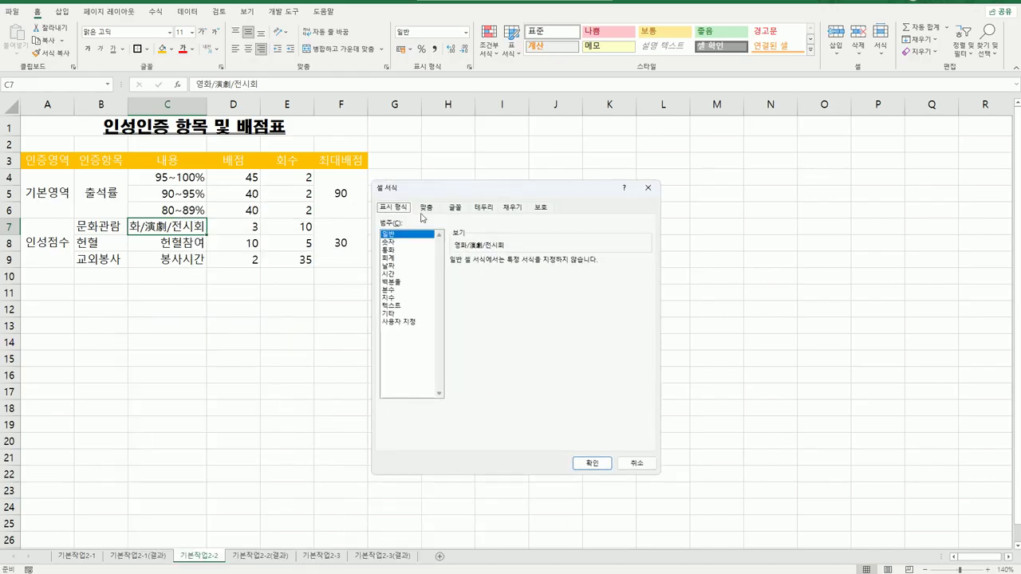
click(425, 207)
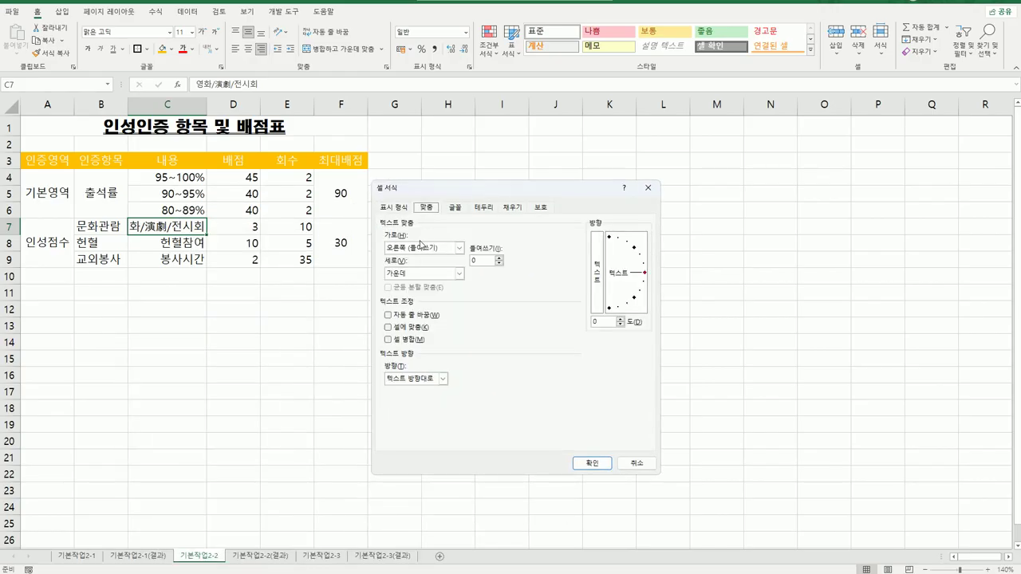
click(406, 330)
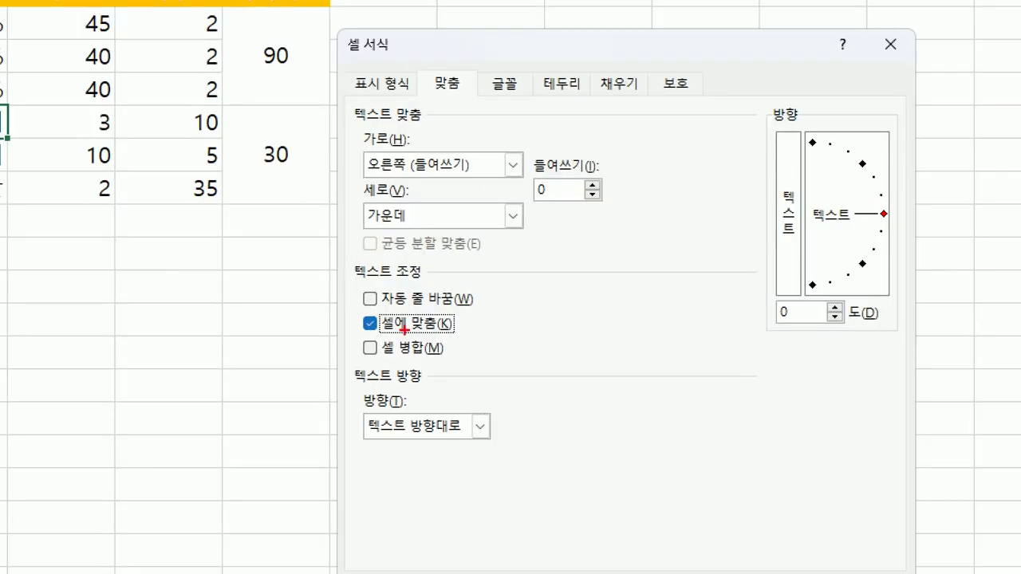
mouse_move(423, 335)
mouse_down()
mouse_move(391, 304)
mouse_move(445, 340)
mouse_up()
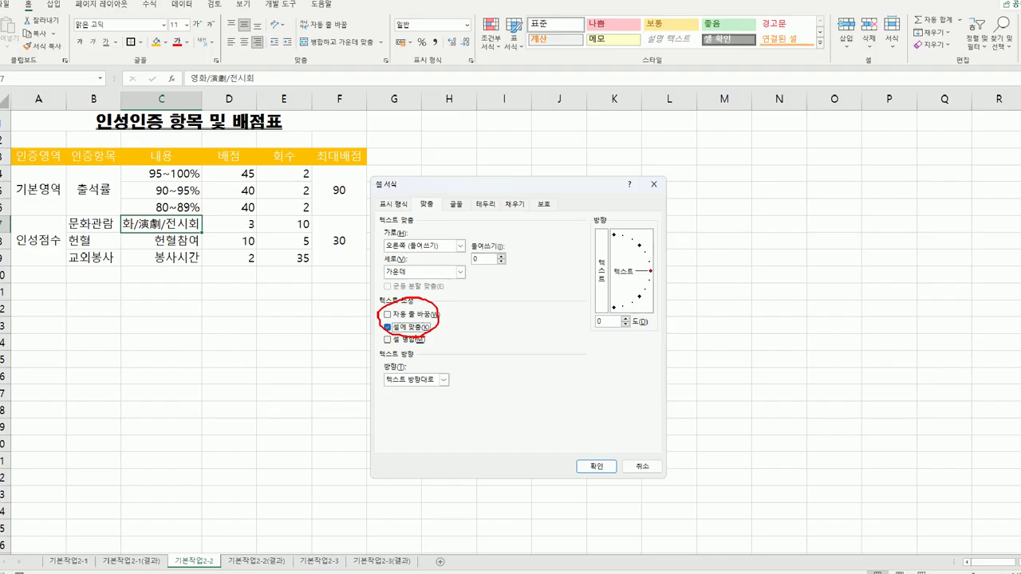
click(577, 465)
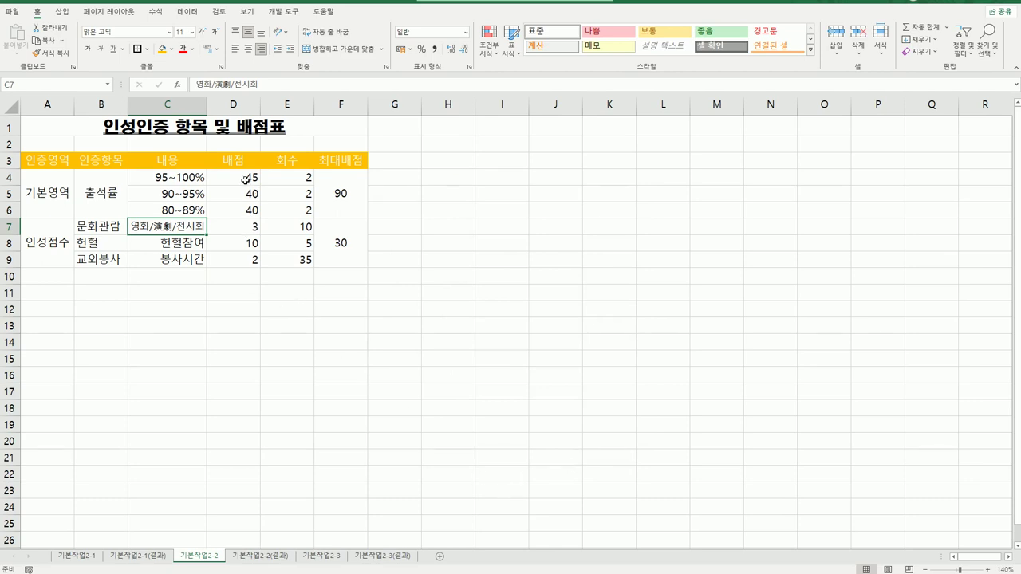
Define the name 배점 for the range D4:D9.
drag(245, 180, 243, 262)
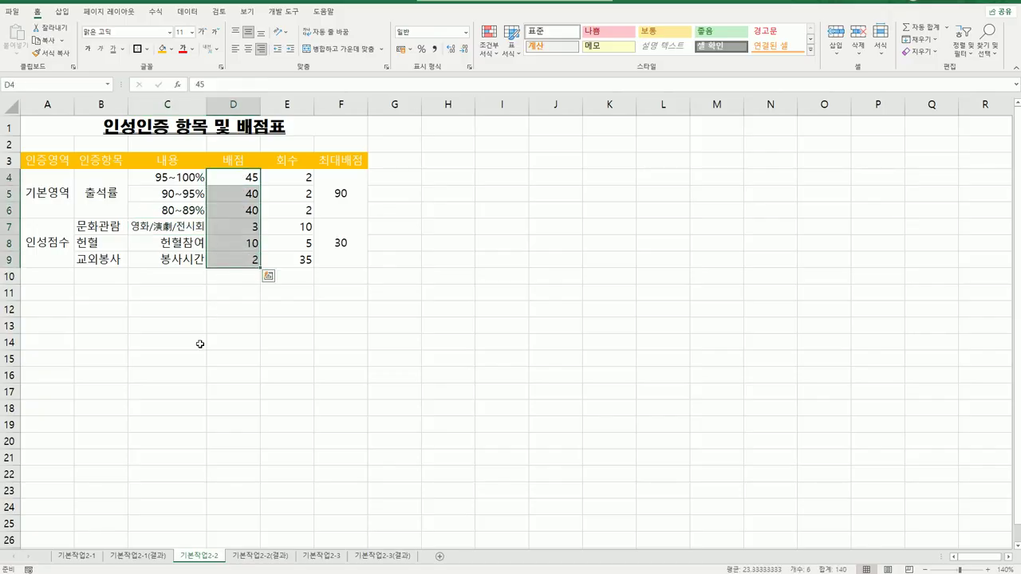
click(42, 84)
text(배점)
key(Return)
Apply the custom number format 0회 to the 회수 values in E4:E9.
drag(279, 179, 281, 264)
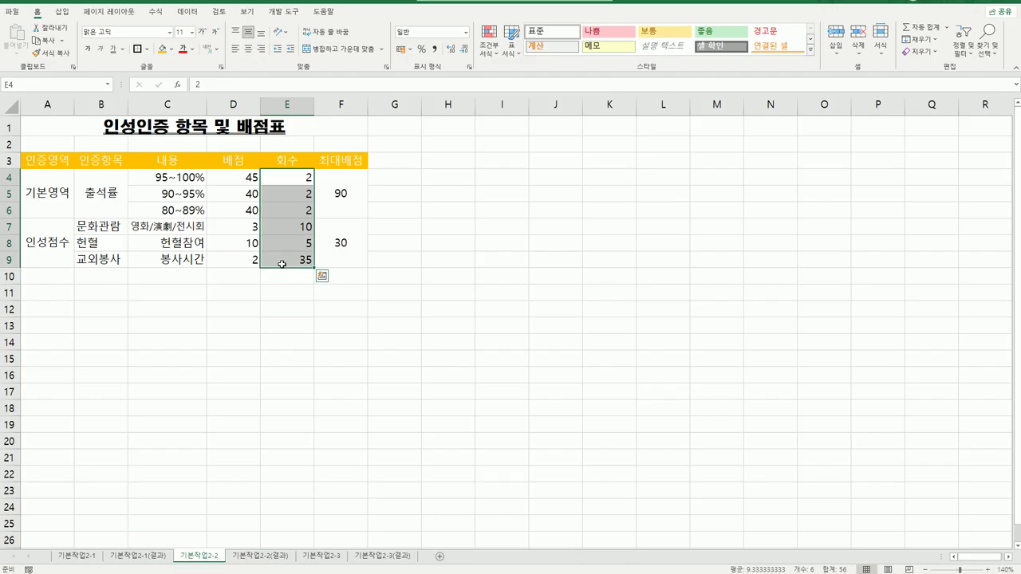
key(Escape)
key(ctrl+1)
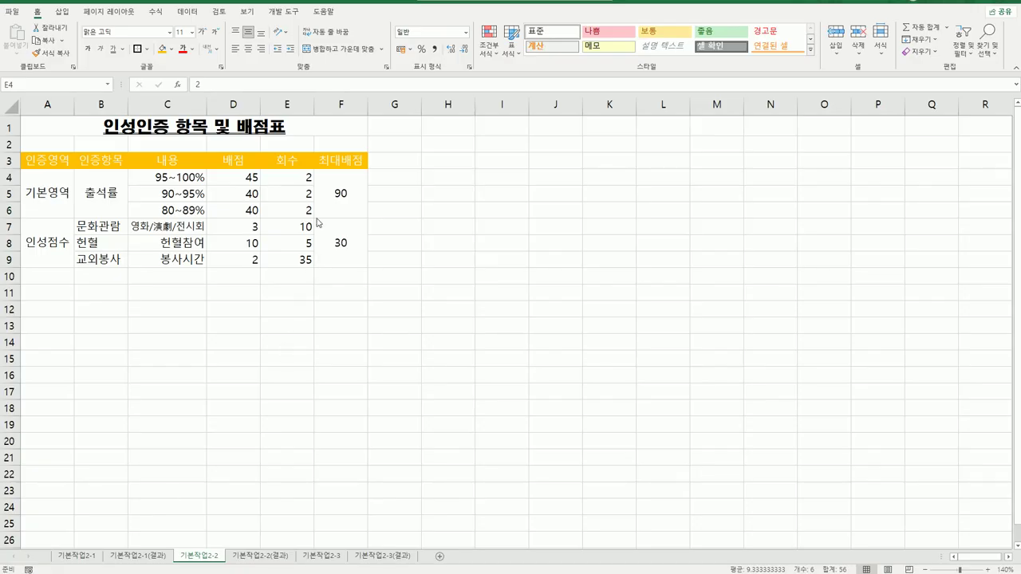
right_click(294, 173)
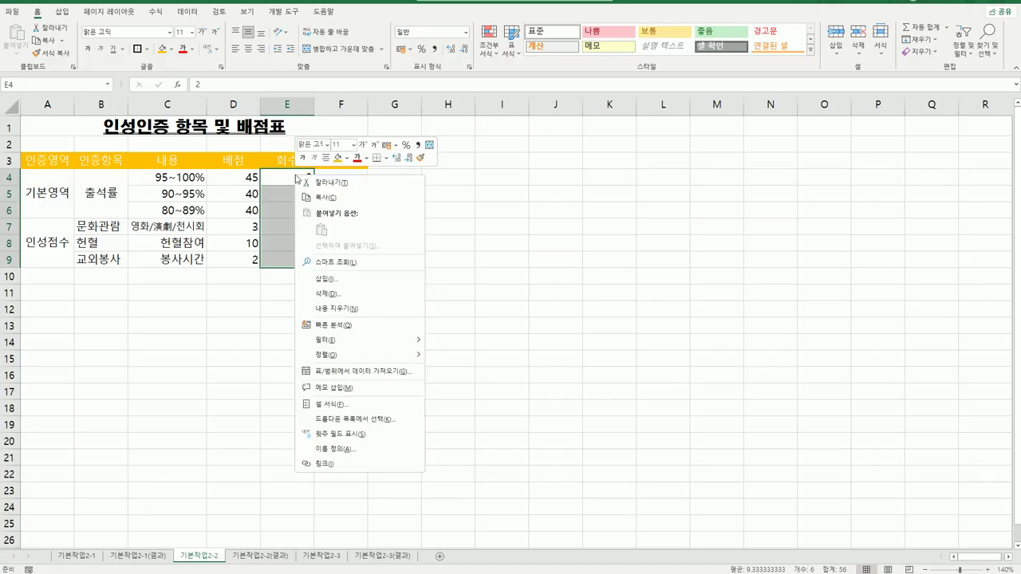
click(351, 407)
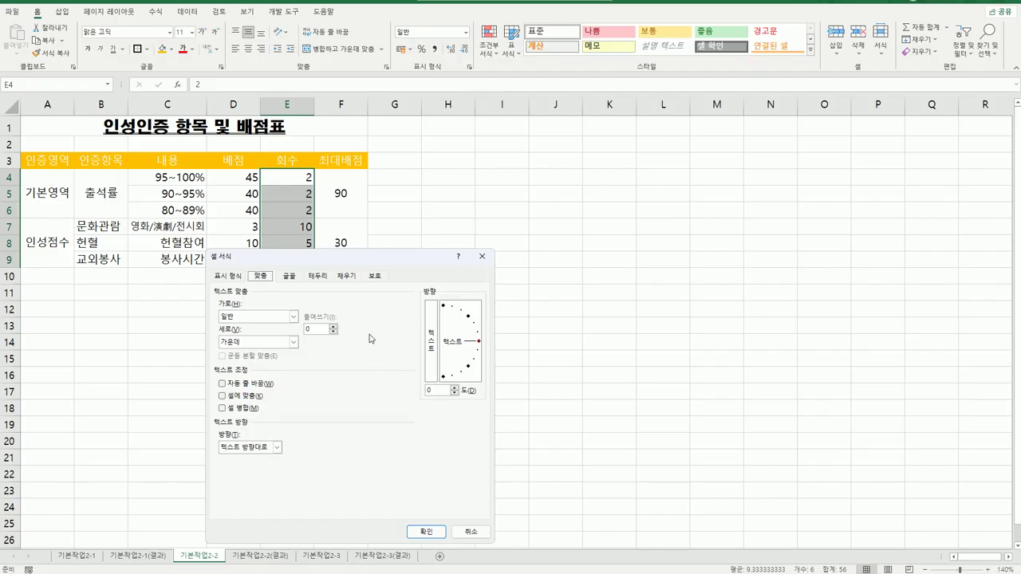
drag(357, 263, 549, 176)
click(423, 190)
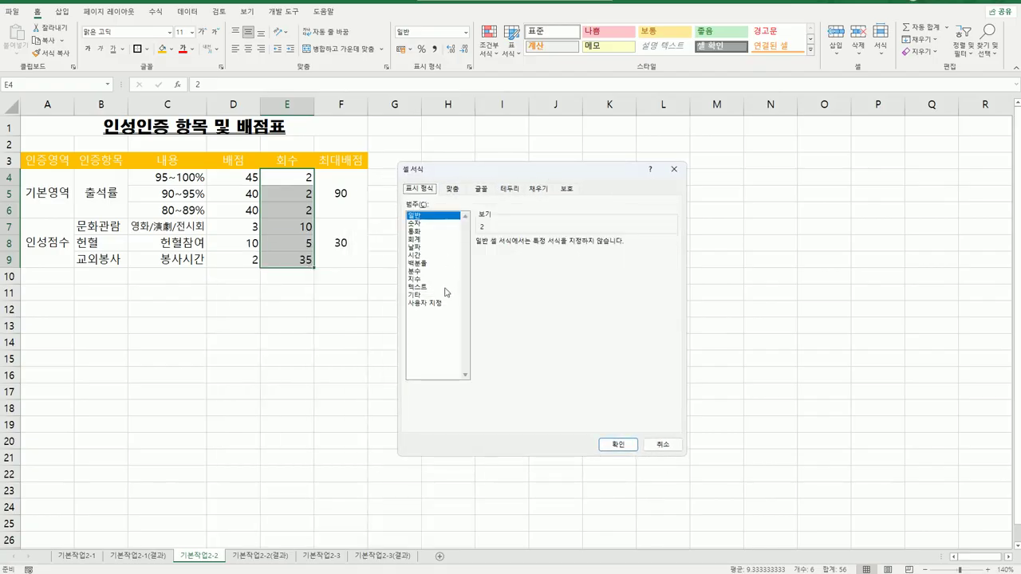
click(430, 303)
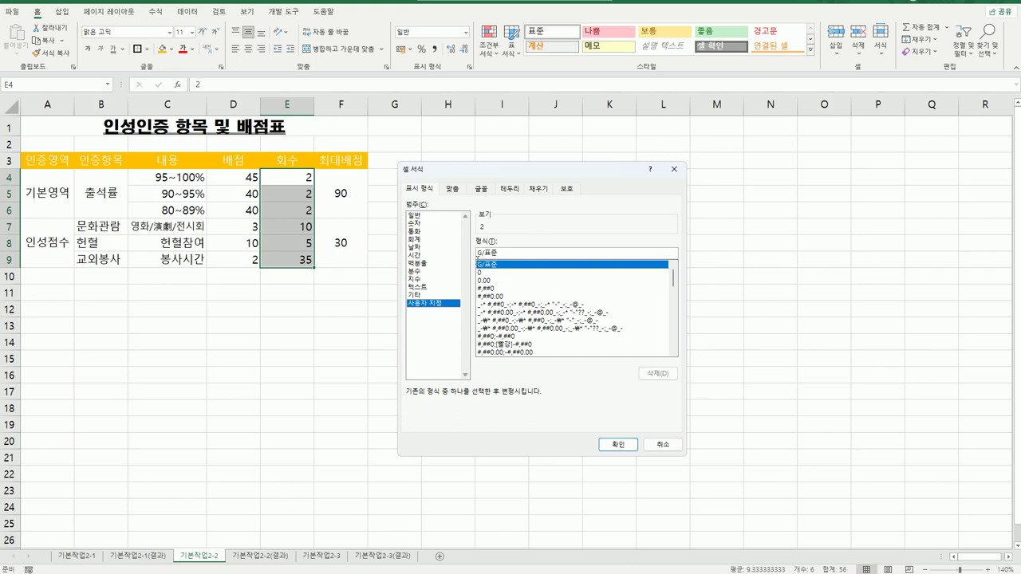
click(515, 252)
text(#)
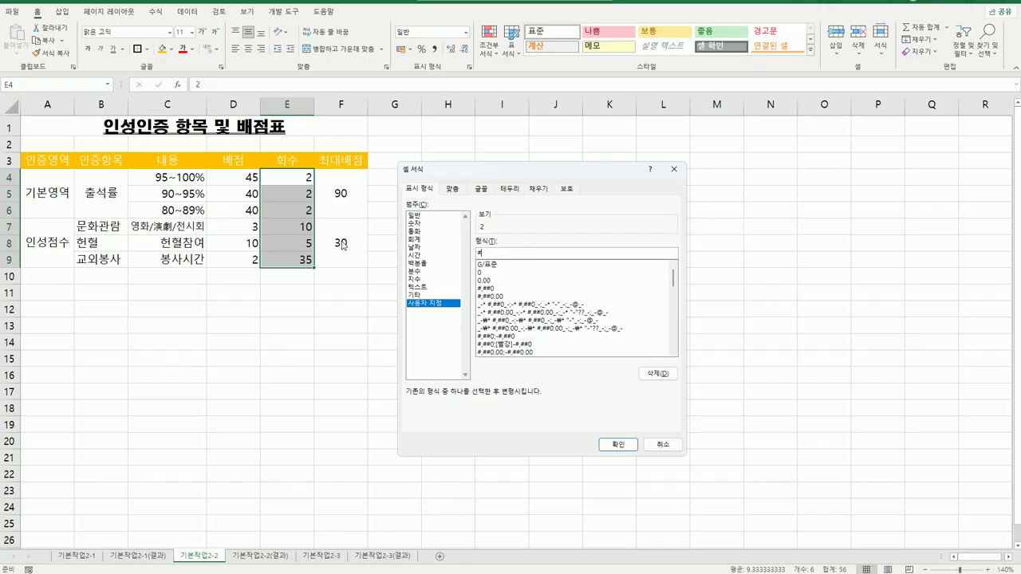
key(BackSpace)
text(0회)
click(619, 448)
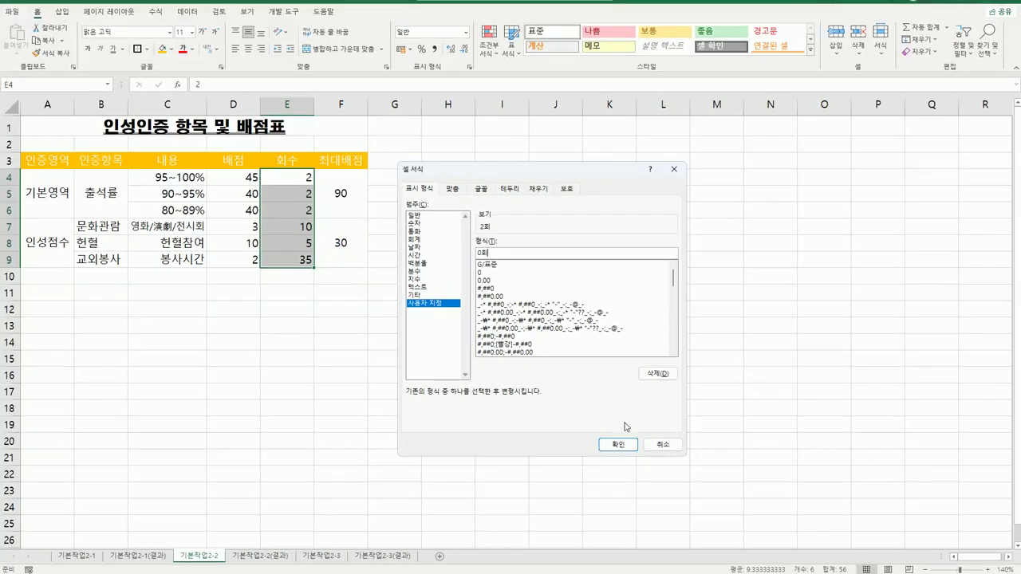
click(614, 518)
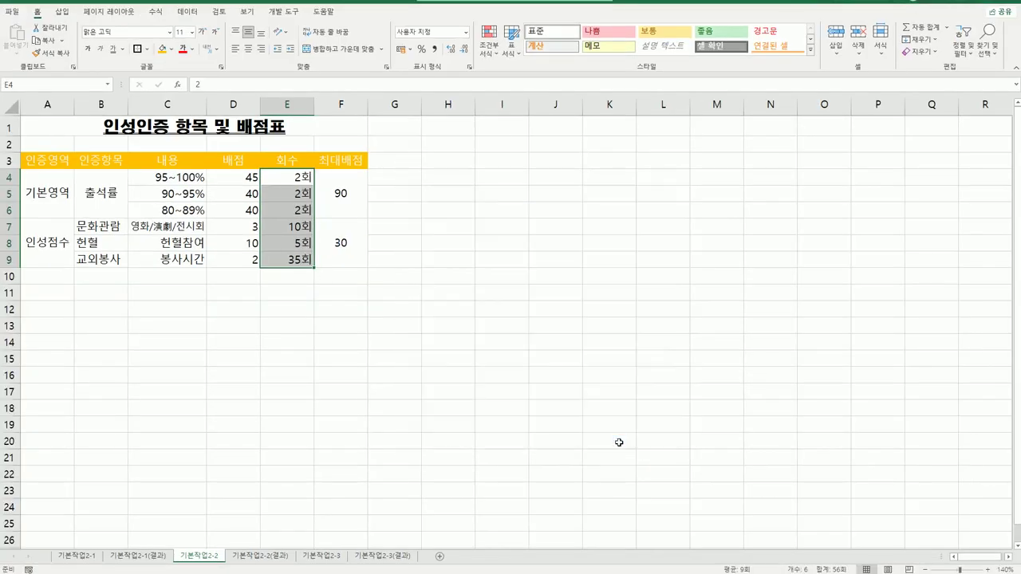
click(423, 415)
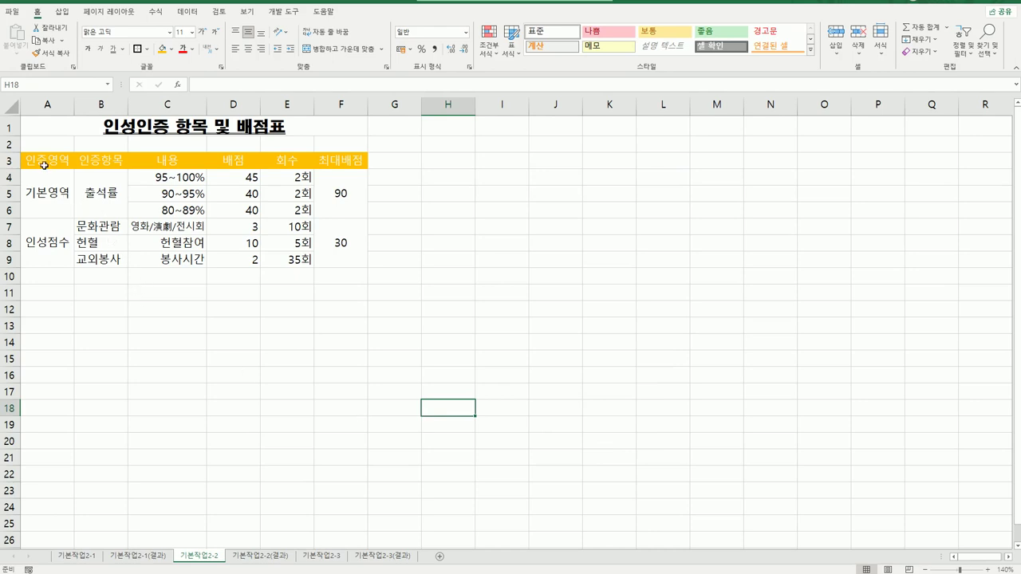
Add all borders (모든 테두리) and a thick outside border (굵은 바깥쪽 테두리) to the table A3:F9.
drag(43, 162, 330, 252)
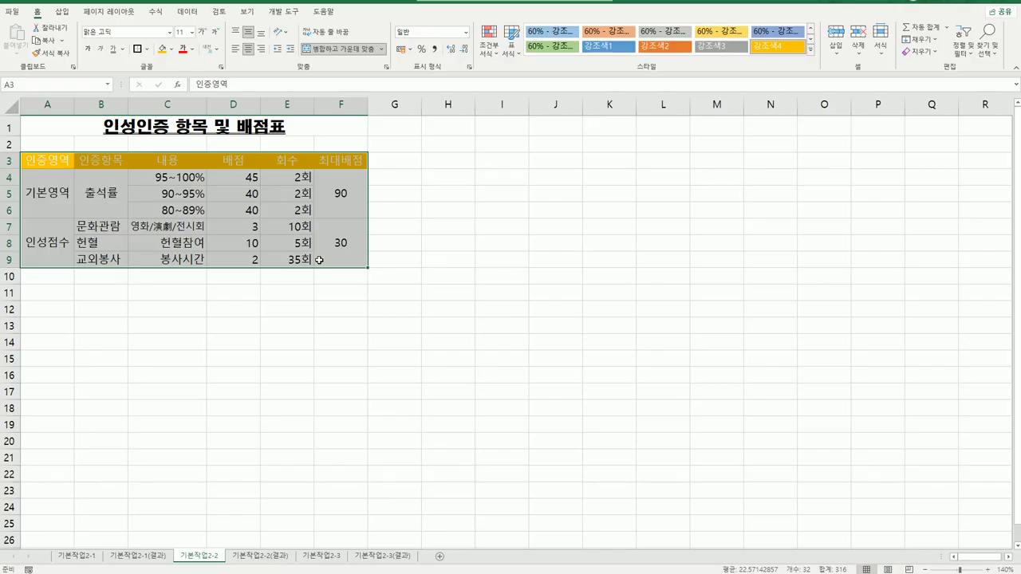
click(146, 48)
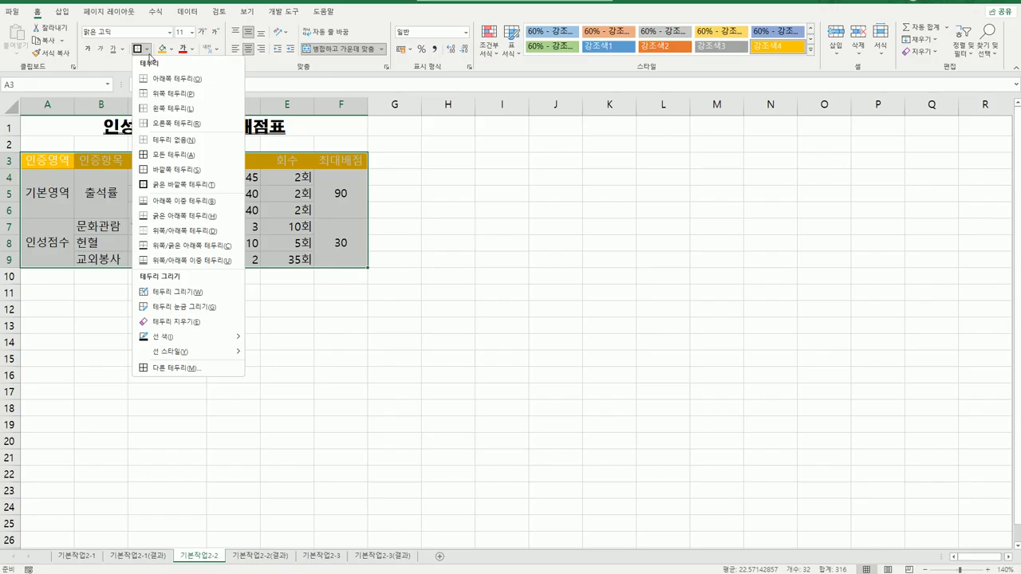
click(159, 157)
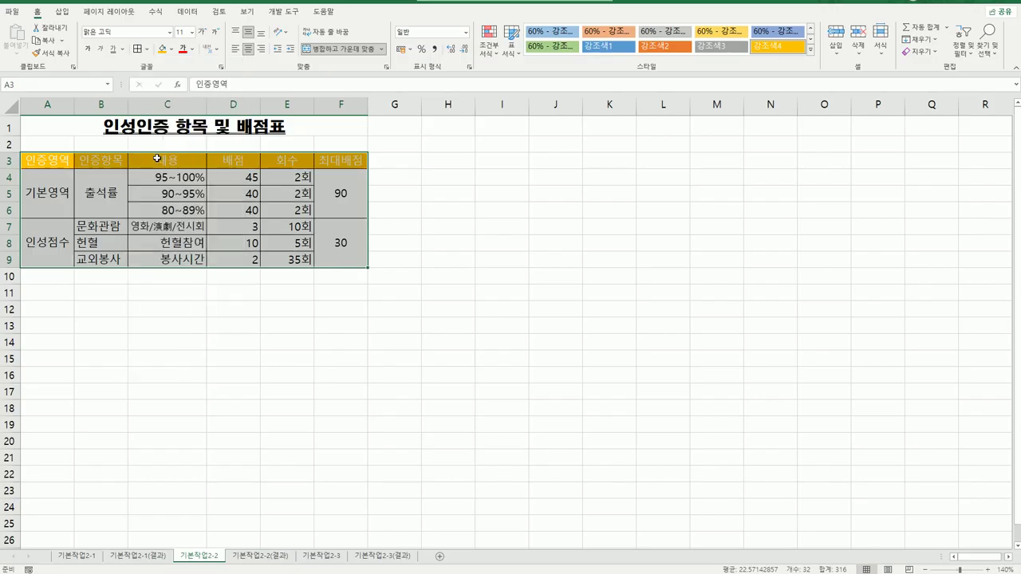
click(147, 49)
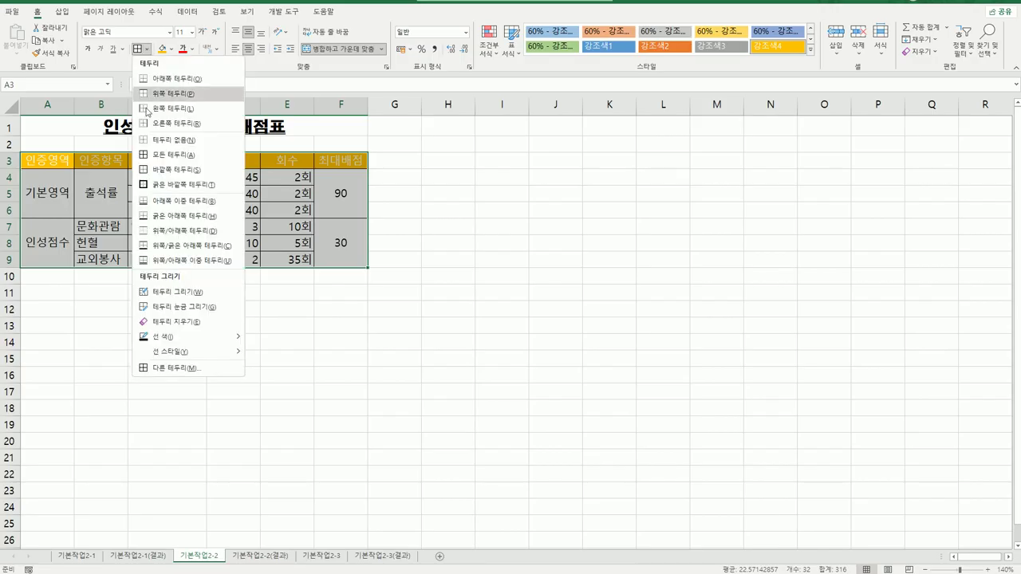
click(159, 185)
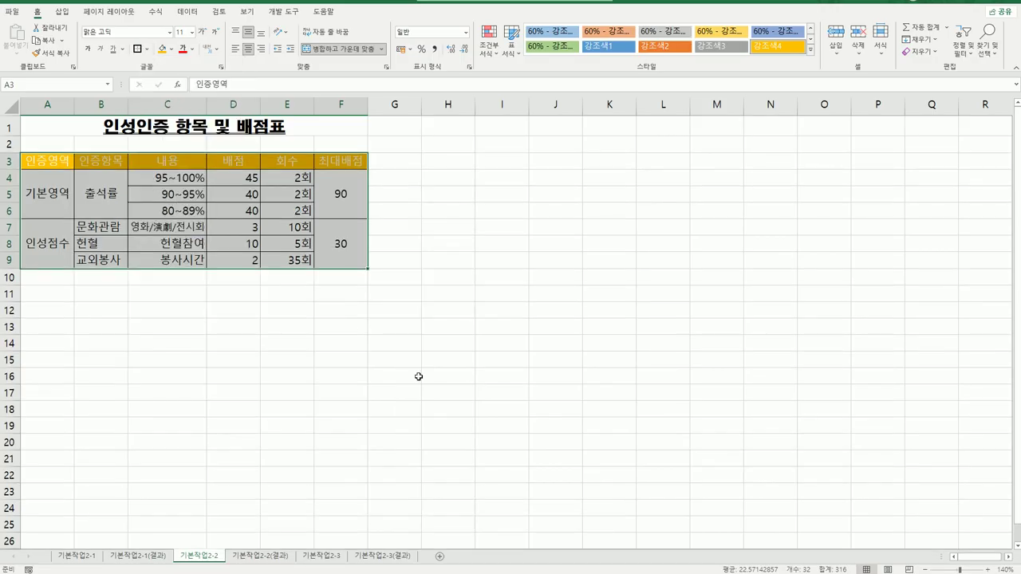
click(418, 375)
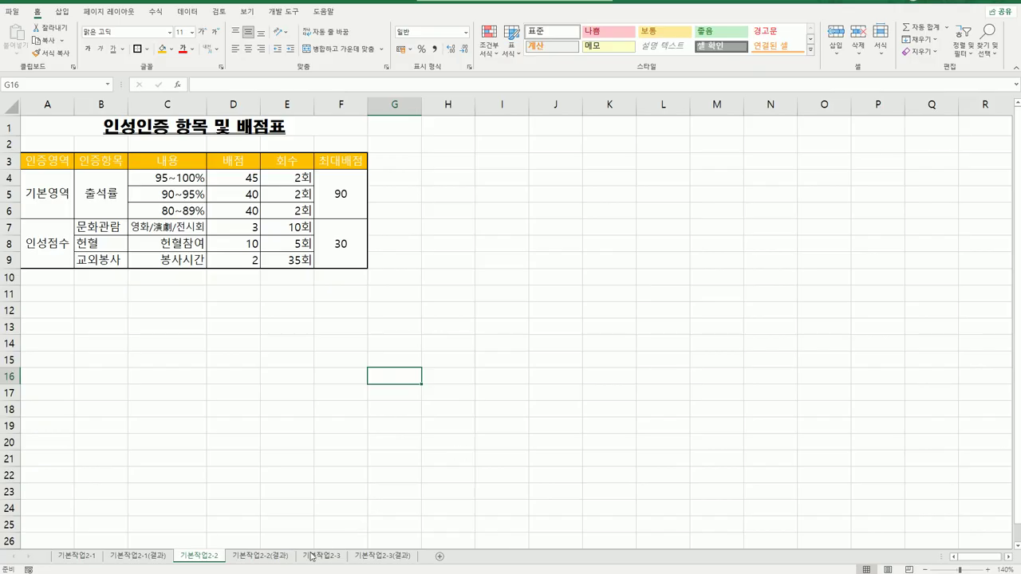
Compare the formatted table with the answer on the 기본작업2-2(결과) sheet.
click(267, 557)
click(195, 555)
click(256, 558)
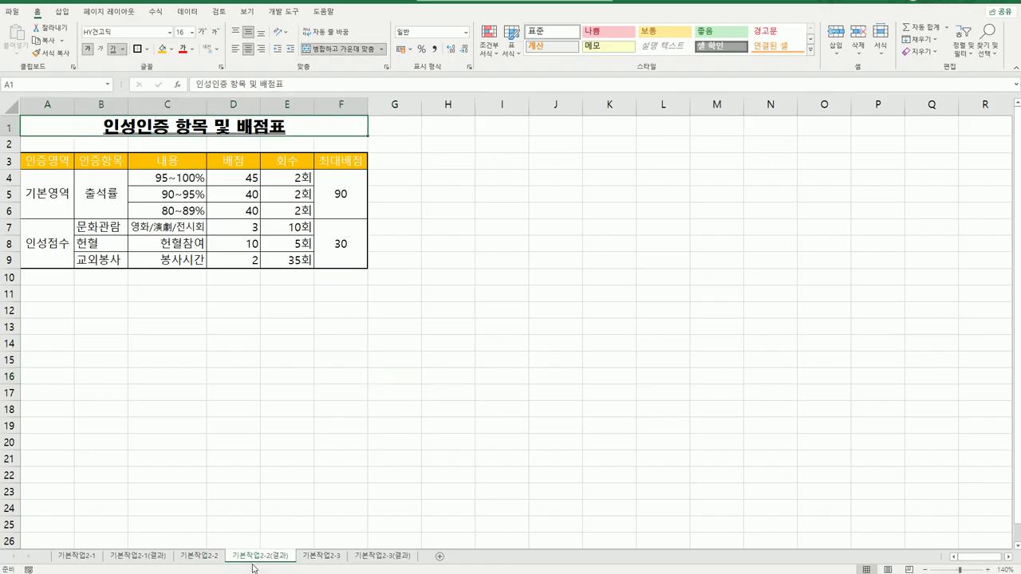
On the 기본작업2-3 sheet, merge and center the title across A1:H1 and apply the cell style 제목 1.
click(319, 560)
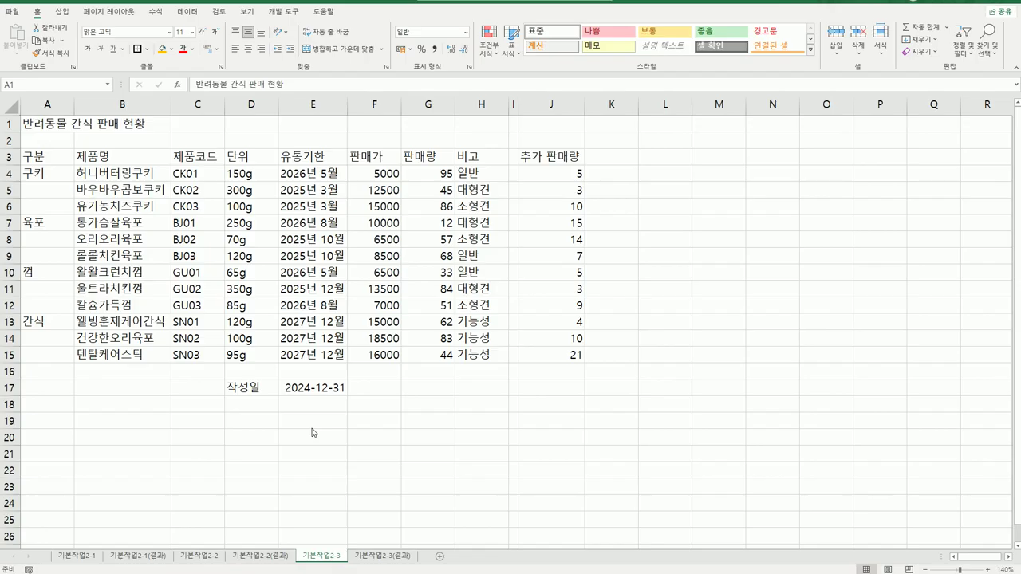
click(46, 122)
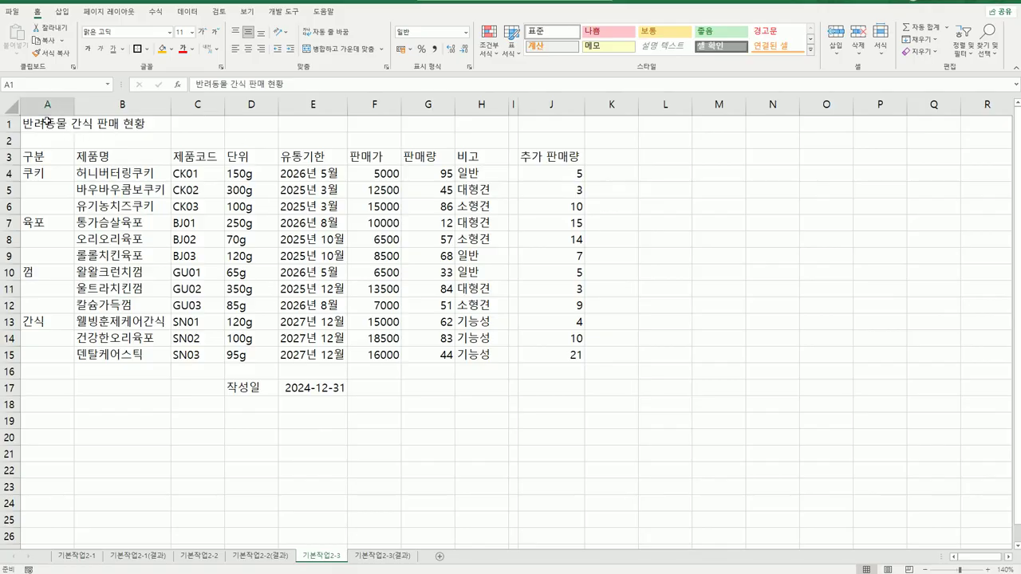
drag(46, 122, 467, 122)
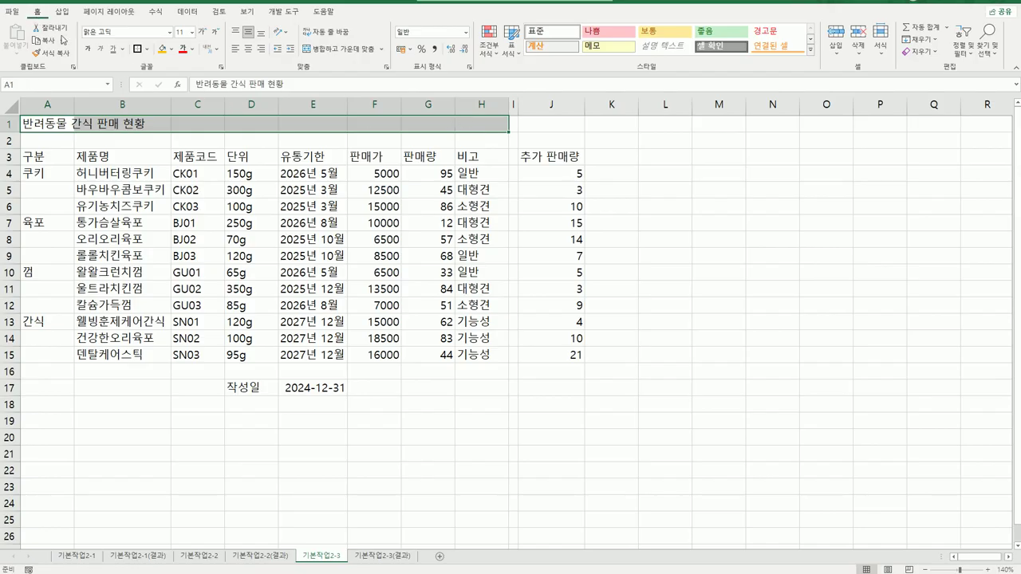
click(328, 55)
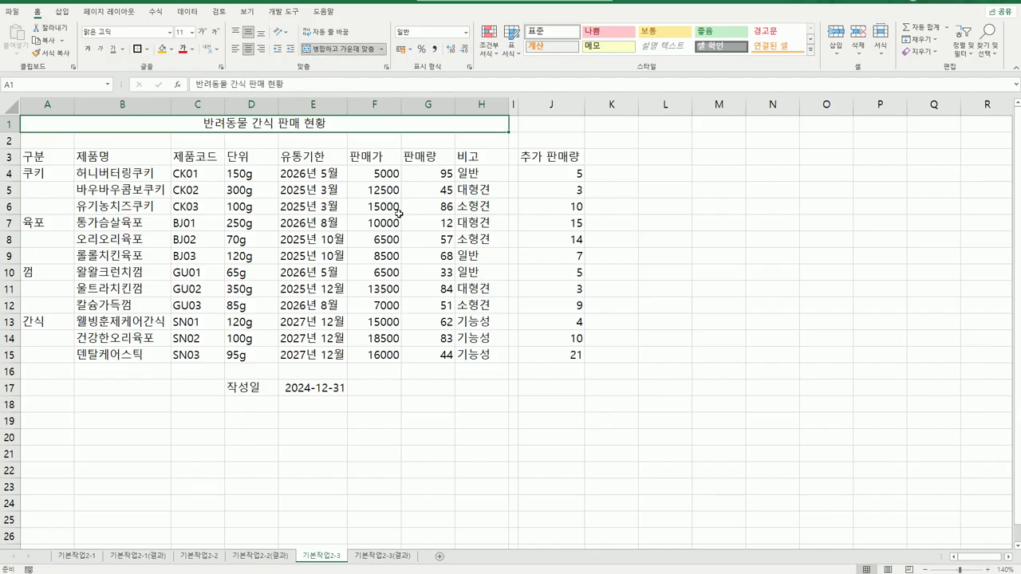
click(810, 50)
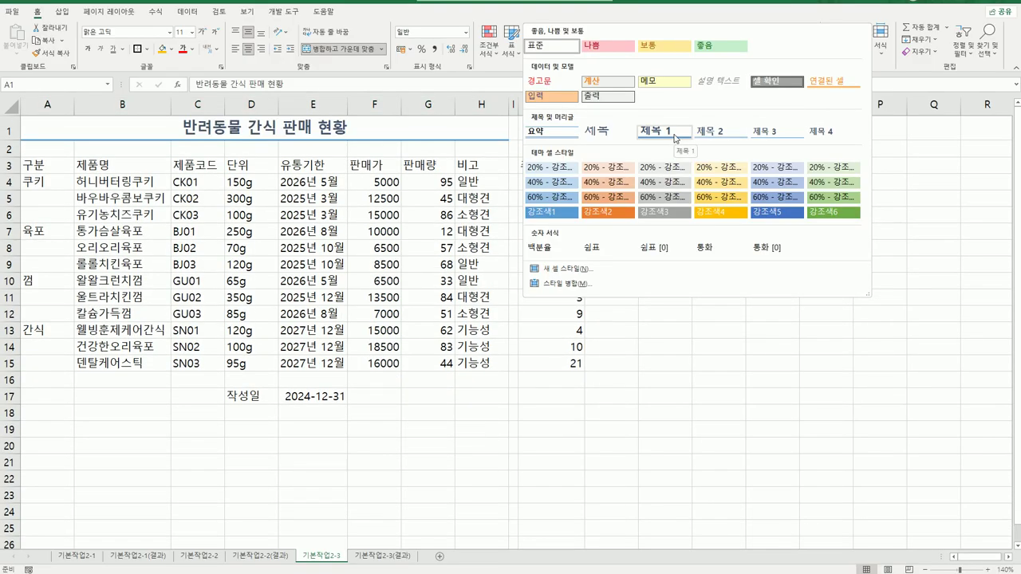
click(674, 137)
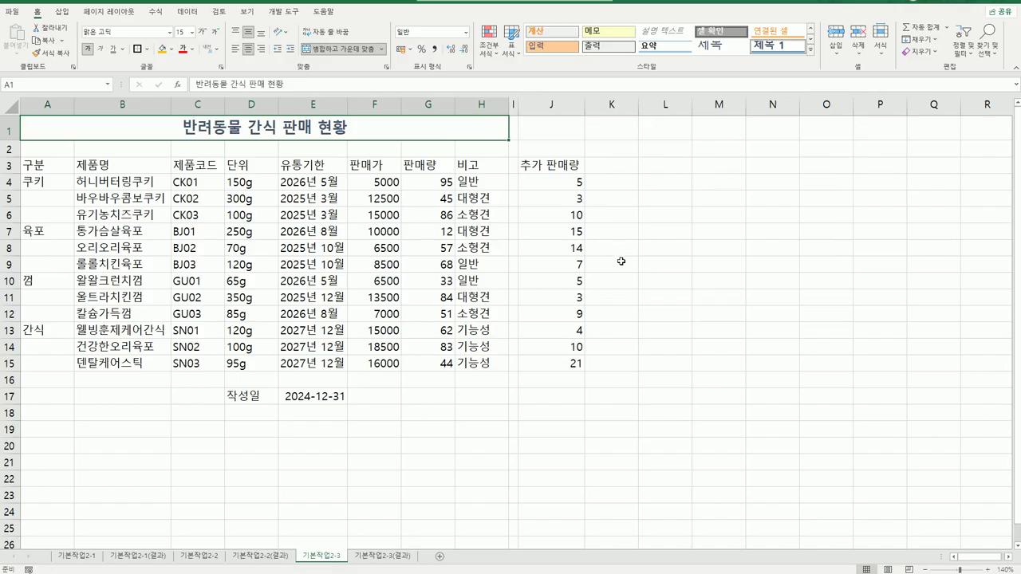
Set the height of row 1 to 30.
click(7, 129)
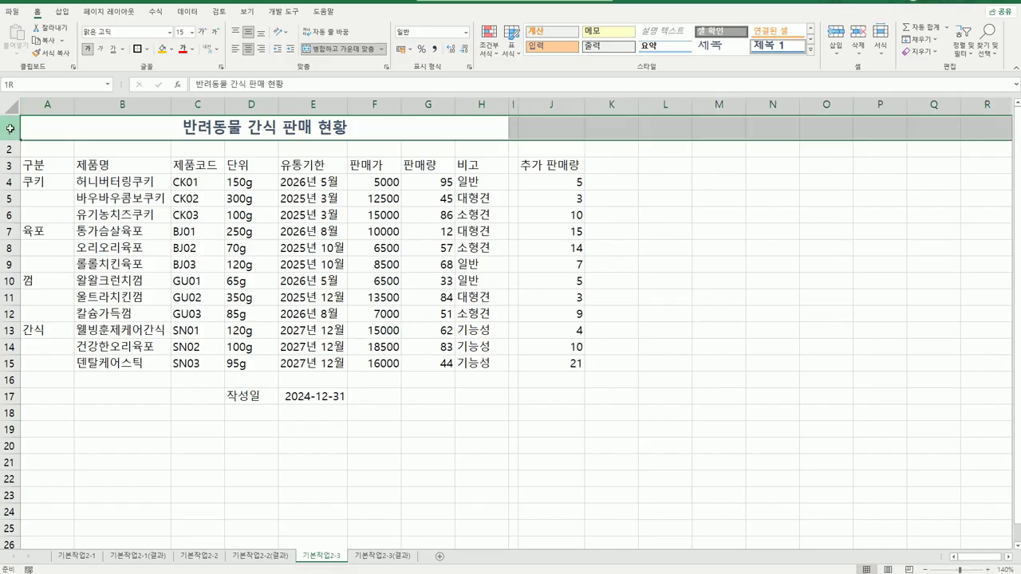
right_click(10, 130)
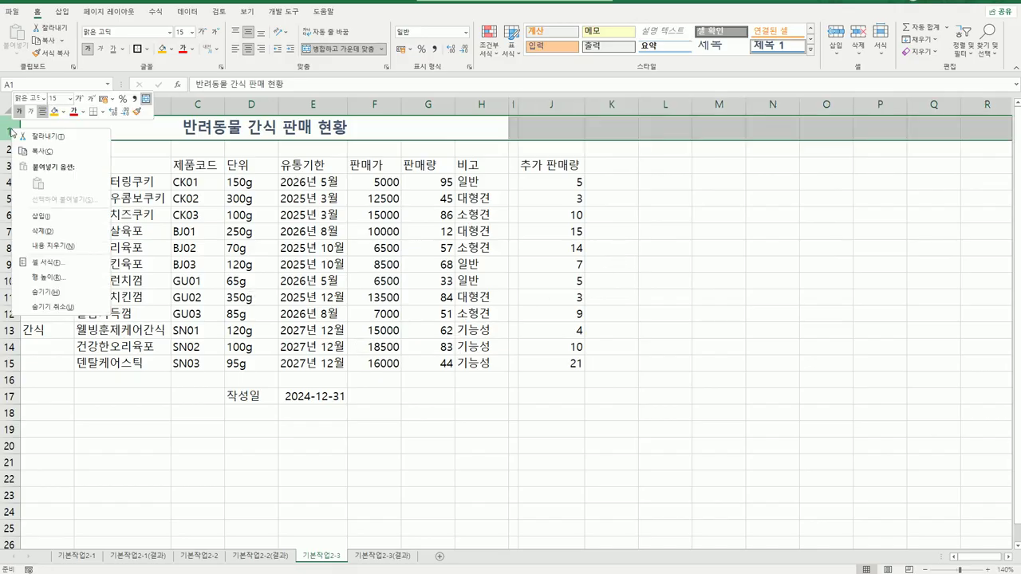
click(76, 280)
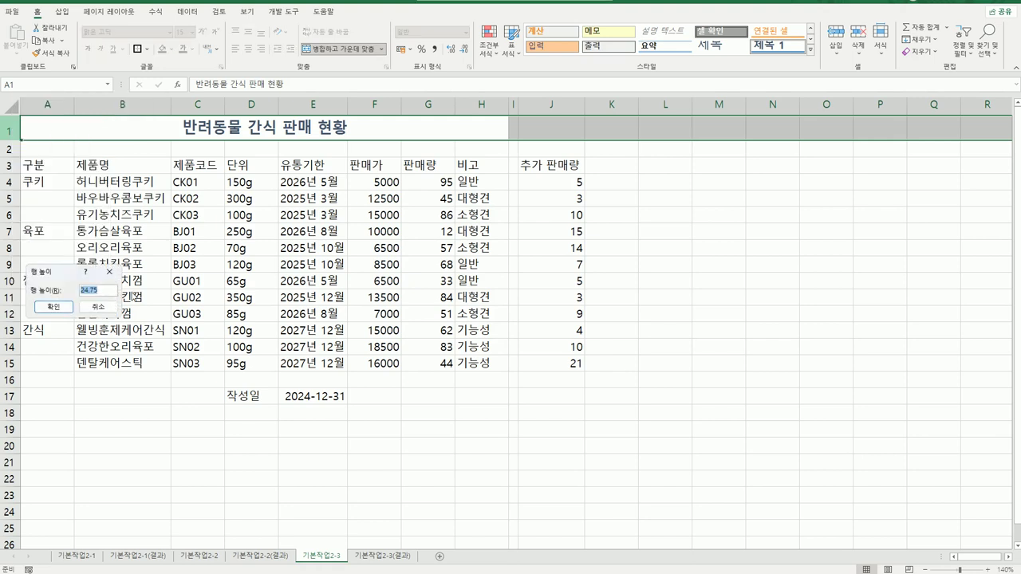
text(30)
click(54, 308)
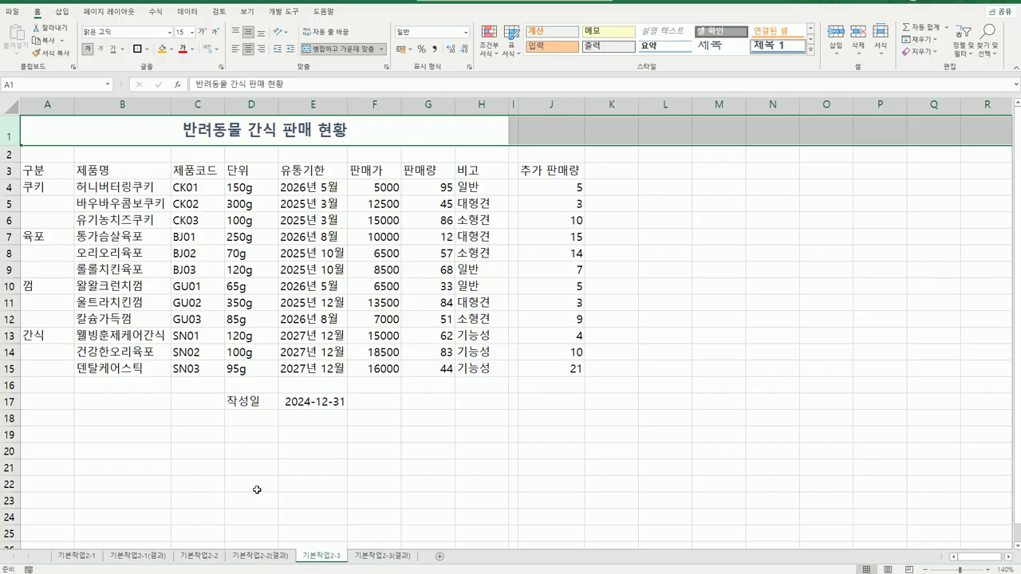
Insert a hyphen between the letters and digits of the cookie product codes in C4:C6, giving CK-01, CK-02 and CK-03.
drag(201, 298, 193, 370)
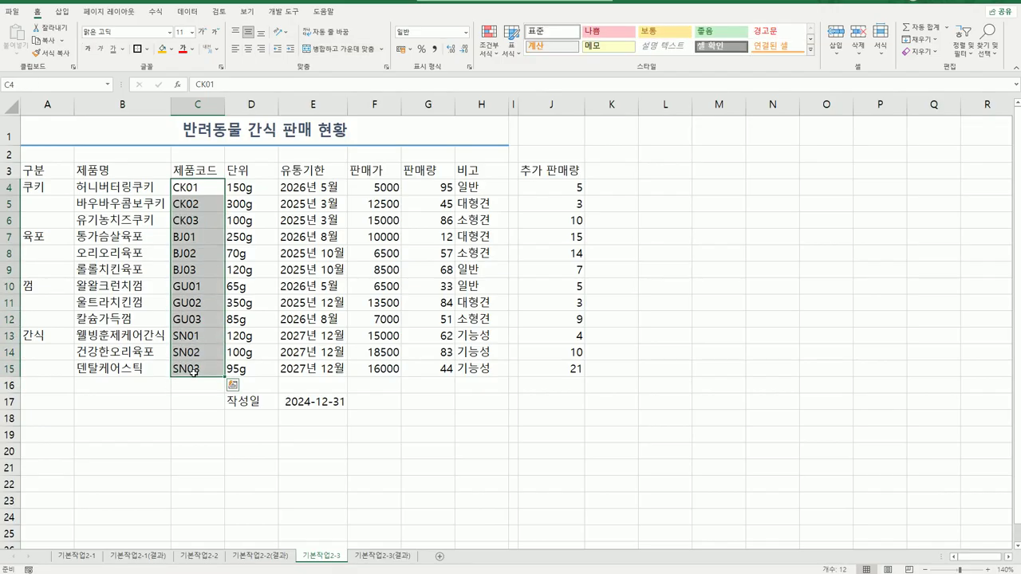
drag(183, 188, 196, 336)
double_click(183, 187)
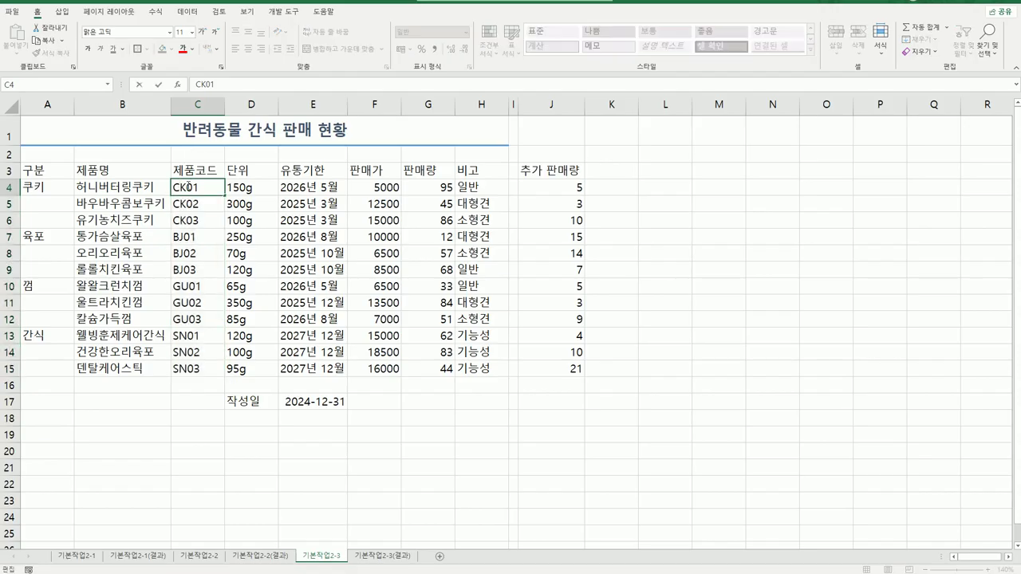
text(-)
click(185, 206)
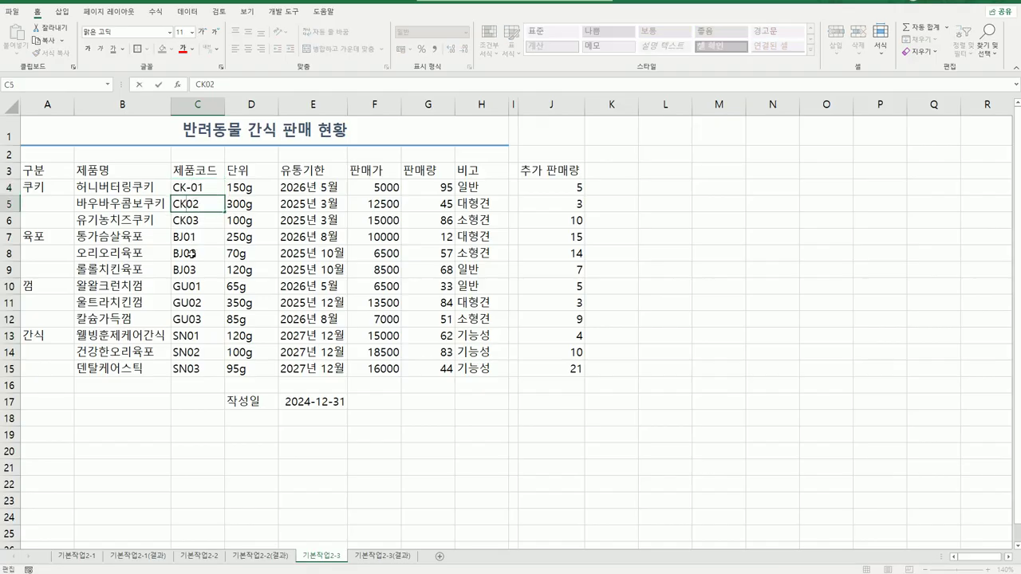
text(-)
double_click(185, 223)
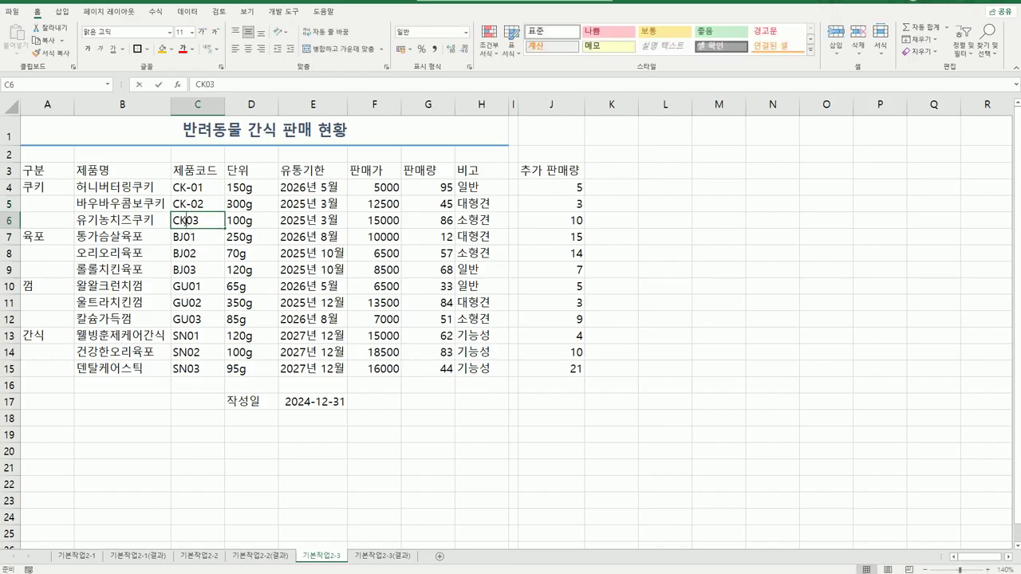
text(-)
Hyphenate the jerky (육포) product codes in C7:C9 as BJ-01, BJ-02 and BJ-03.
click(185, 237)
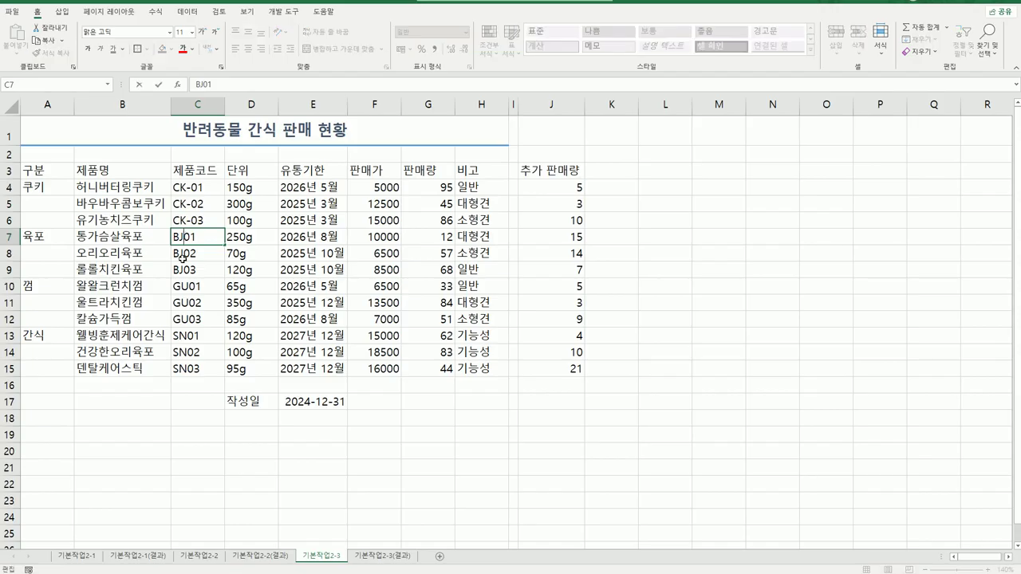
double_click(184, 237)
text(-)
click(180, 253)
double_click(183, 254)
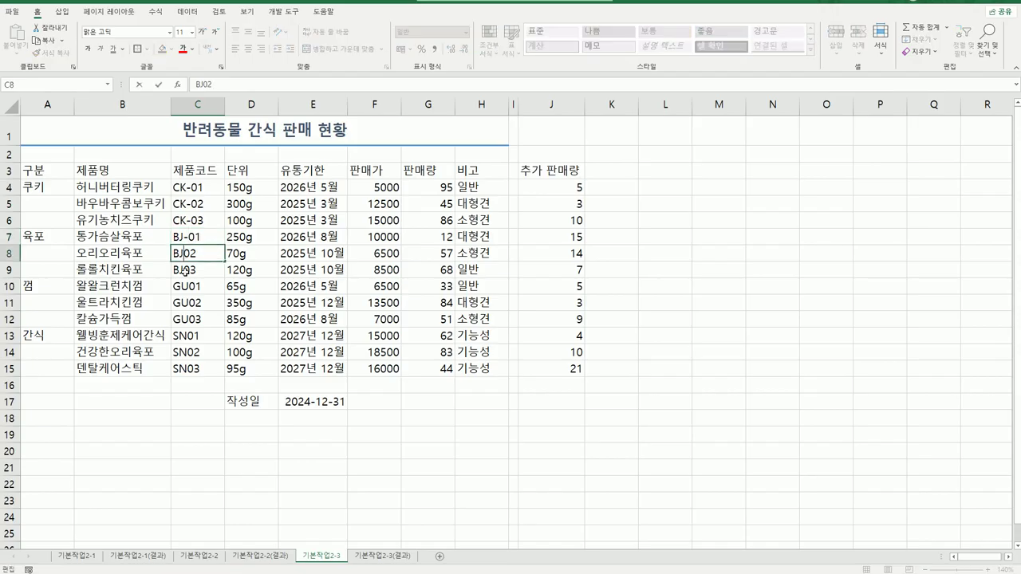
text(-)
click(185, 269)
double_click(185, 269)
text(-)
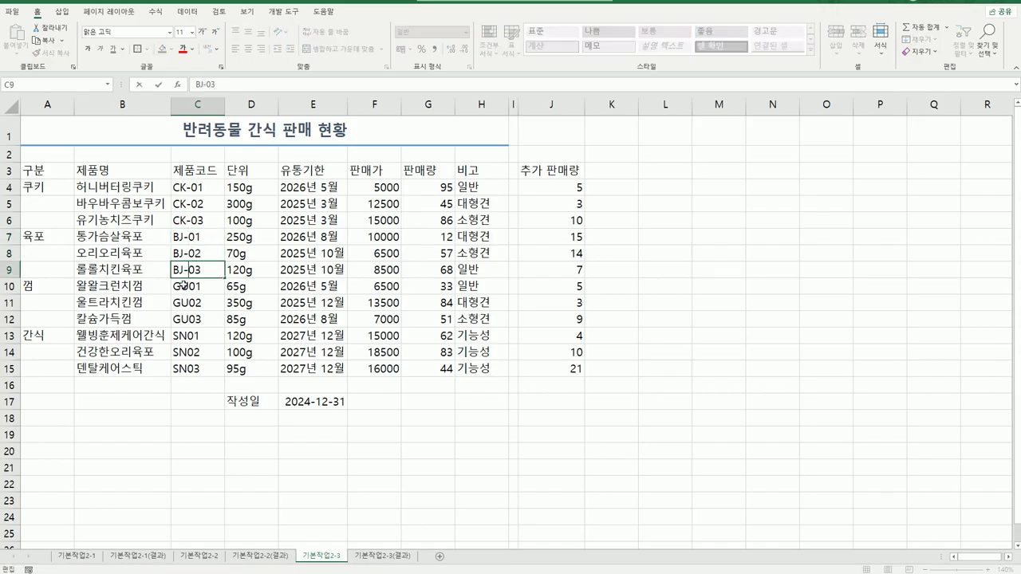
Hyphenate the gum (껌) product codes in C10:C12 as GU-01, GU-02 and GU-03.
click(185, 285)
double_click(183, 286)
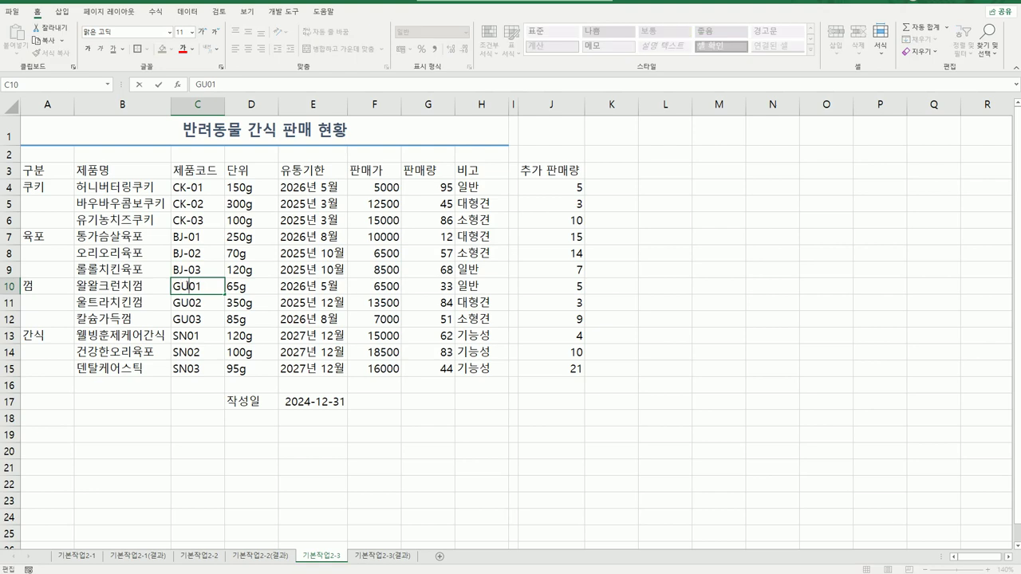
text(-)
click(186, 303)
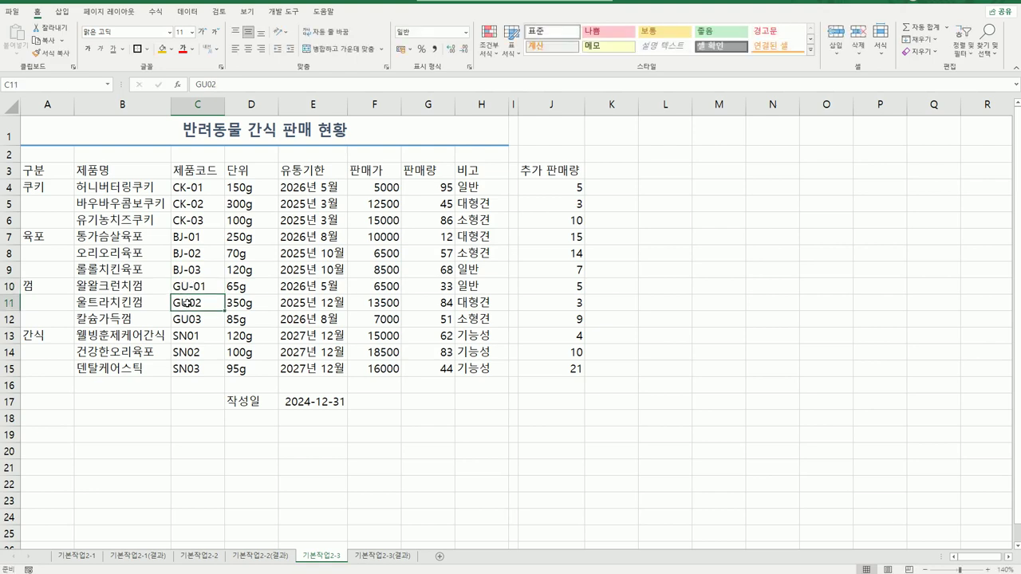
double_click(186, 303)
text(-)
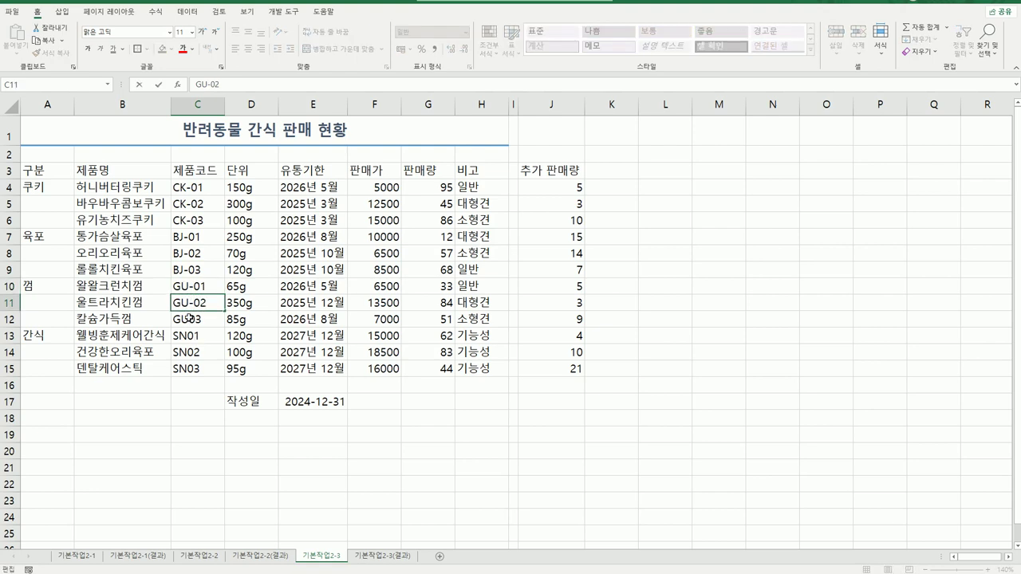
click(189, 317)
double_click(189, 319)
text(-)
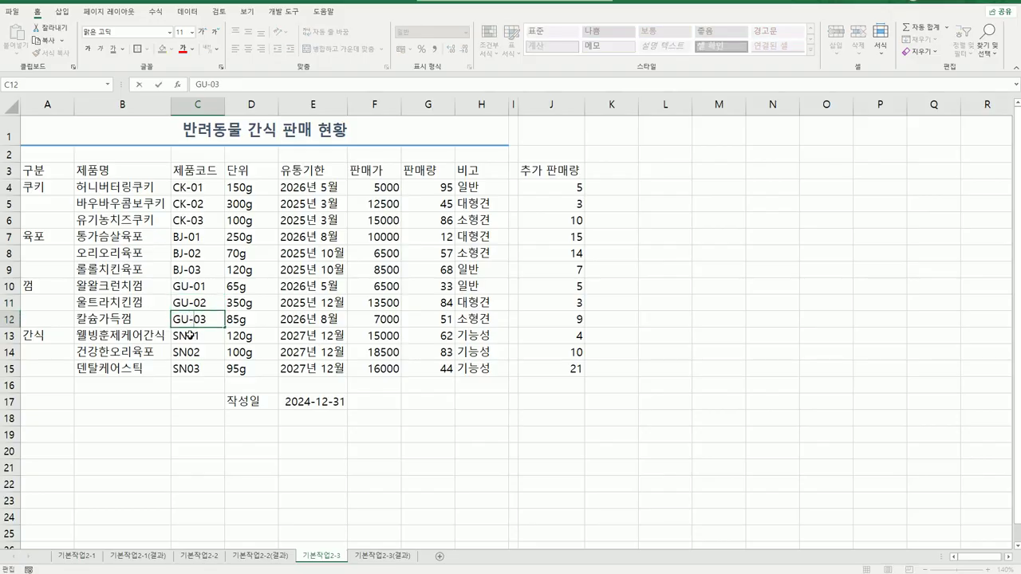
Hyphenate the snack (간식) product codes in C13:C15 as SN-01, SN-02 and SN-03.
click(187, 334)
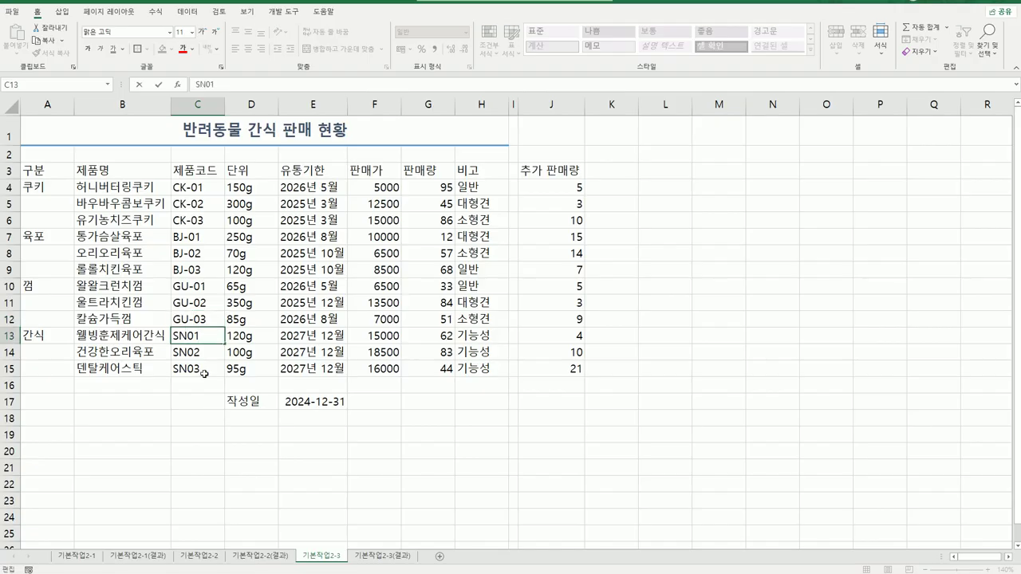
double_click(189, 335)
text(-)
click(187, 352)
double_click(188, 351)
text(-)
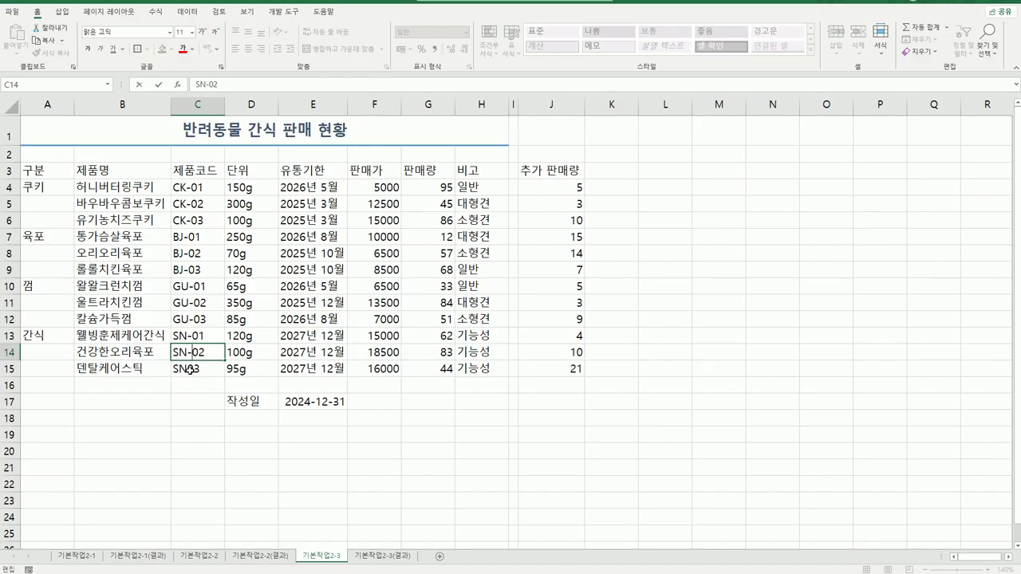
click(187, 369)
double_click(188, 369)
text(-)
click(205, 417)
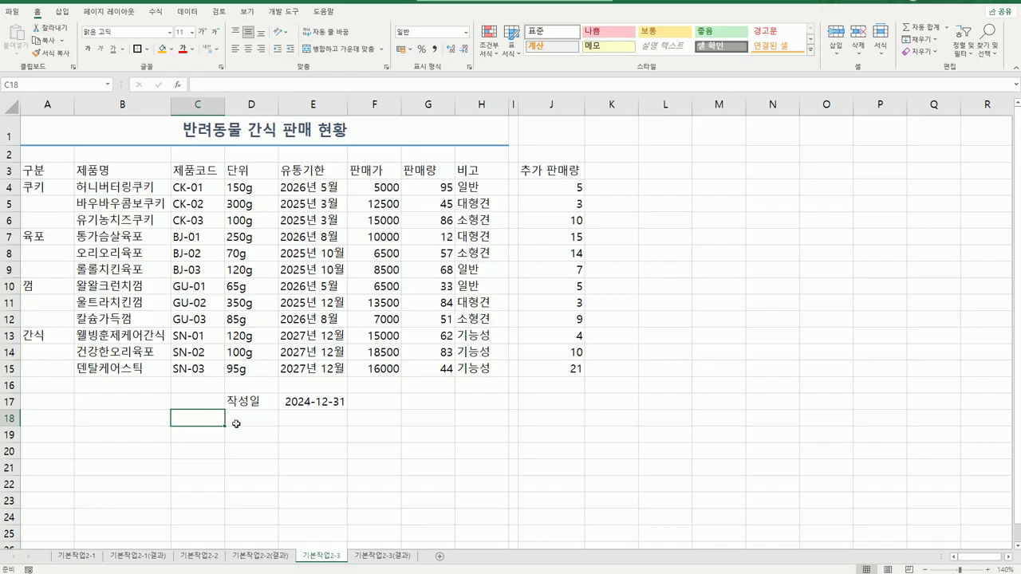
Merge and center each category in column A separately: A4:A6, A7:A9, A10:A12 and A13:A15.
click(303, 447)
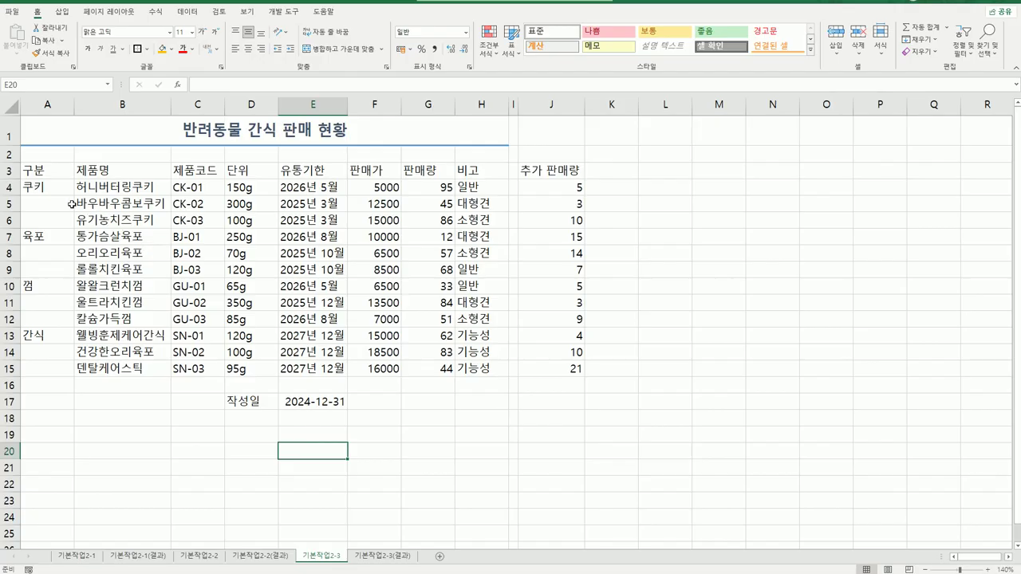
drag(46, 186, 45, 223)
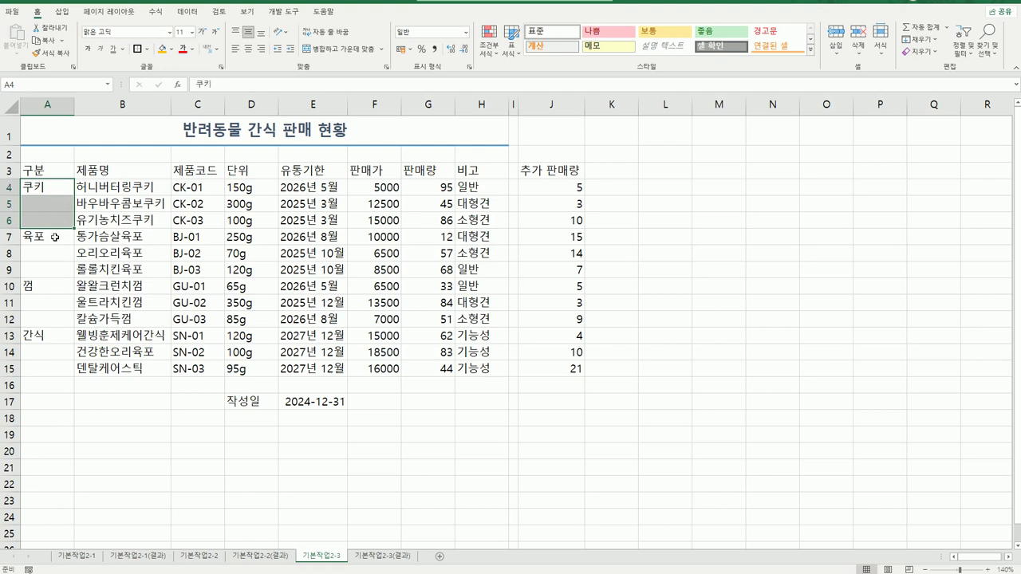
drag(50, 236, 43, 368)
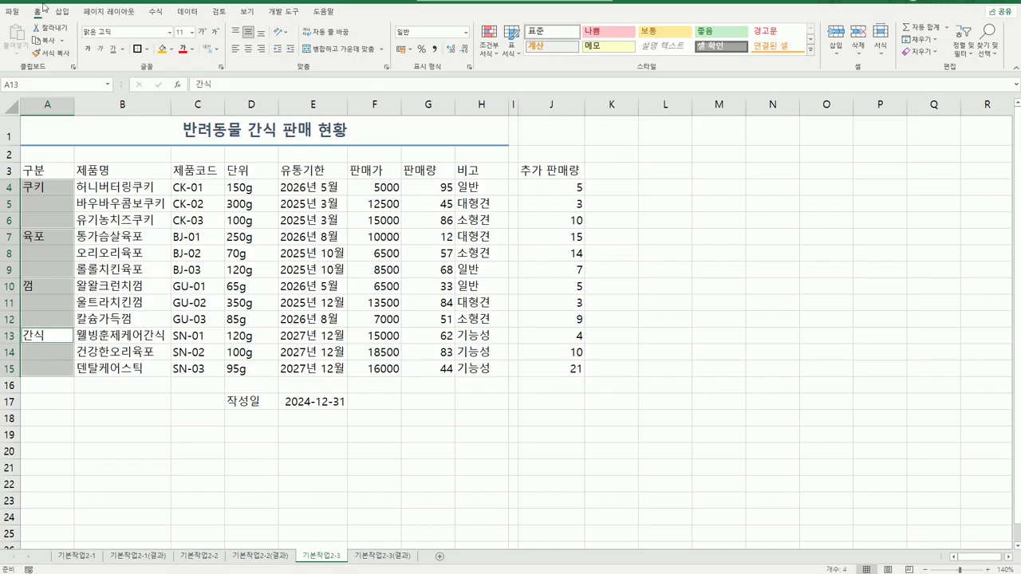
click(338, 49)
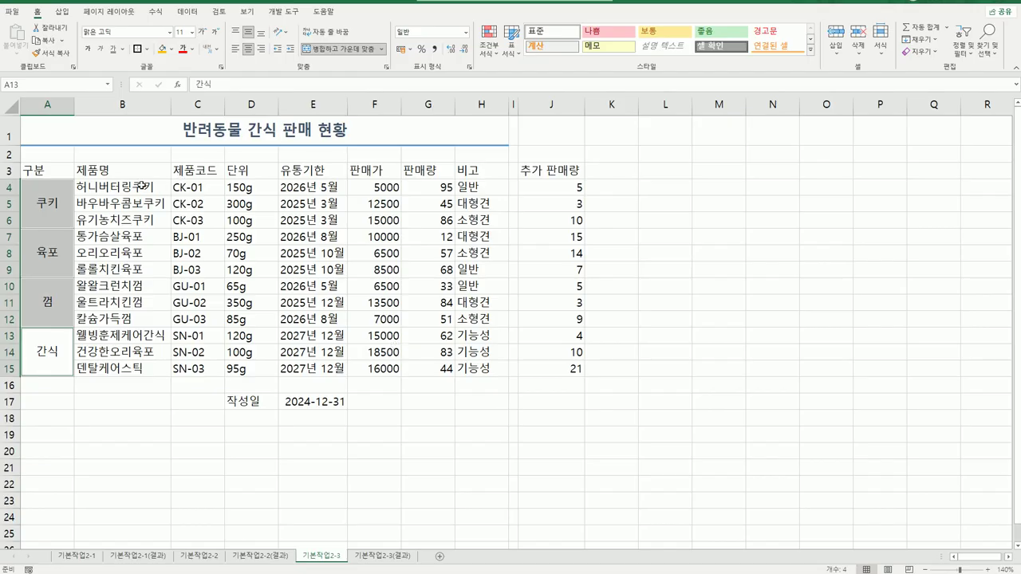
Fill the header row A3:H3 and the category cells A4:A15 with the standard color yellow.
drag(47, 168, 465, 174)
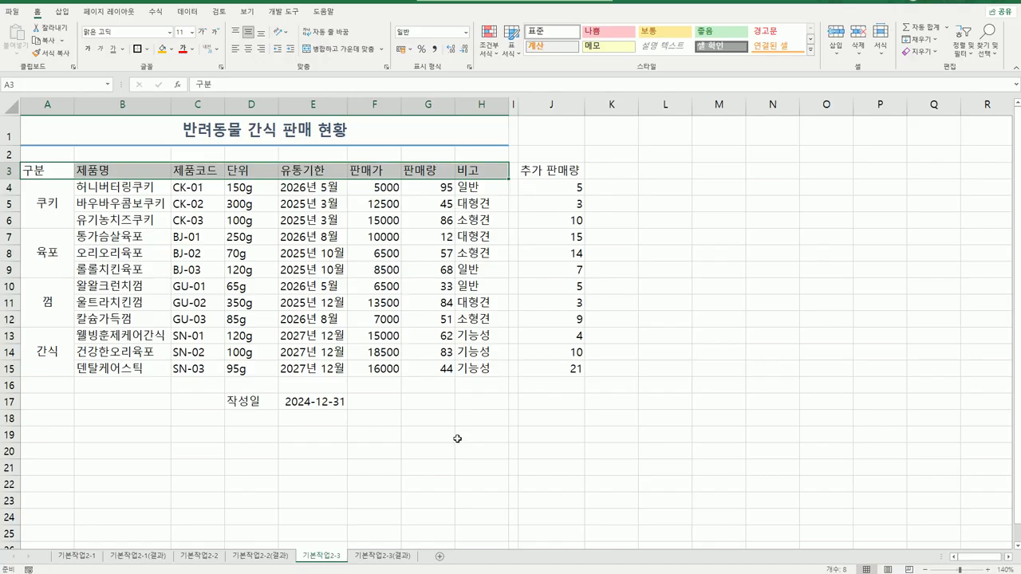
drag(43, 205, 39, 359)
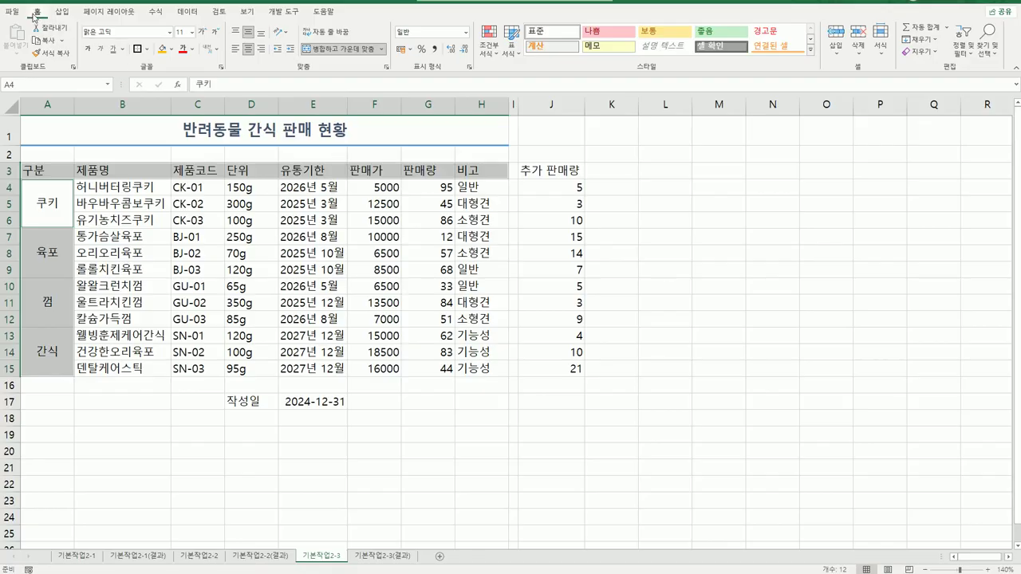
click(172, 50)
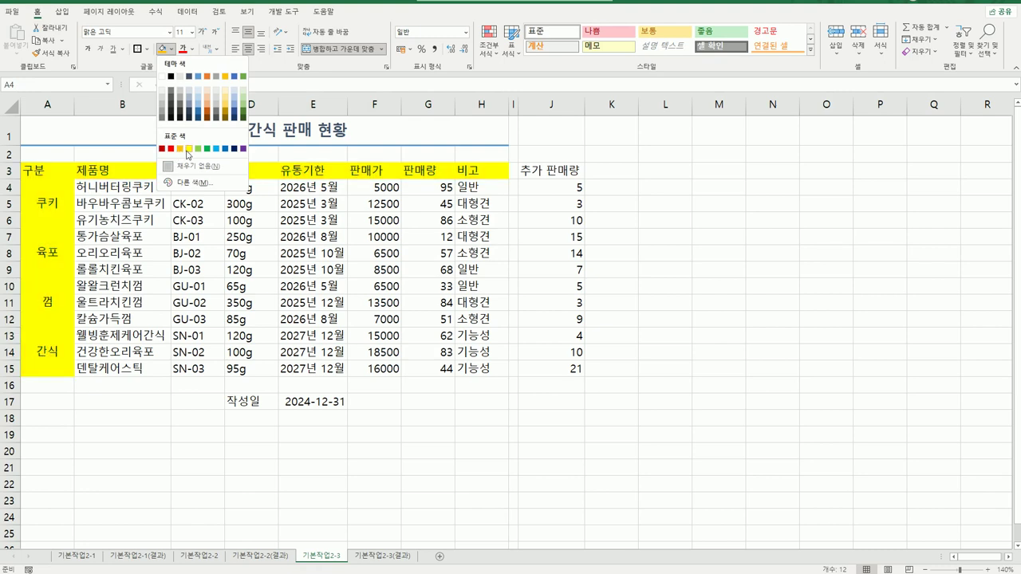
click(188, 149)
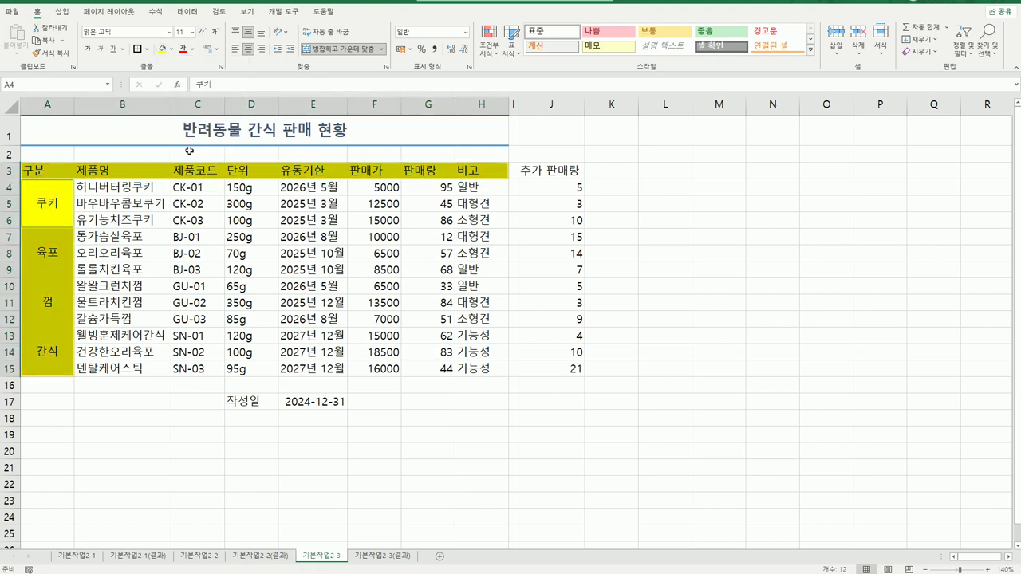
click(451, 481)
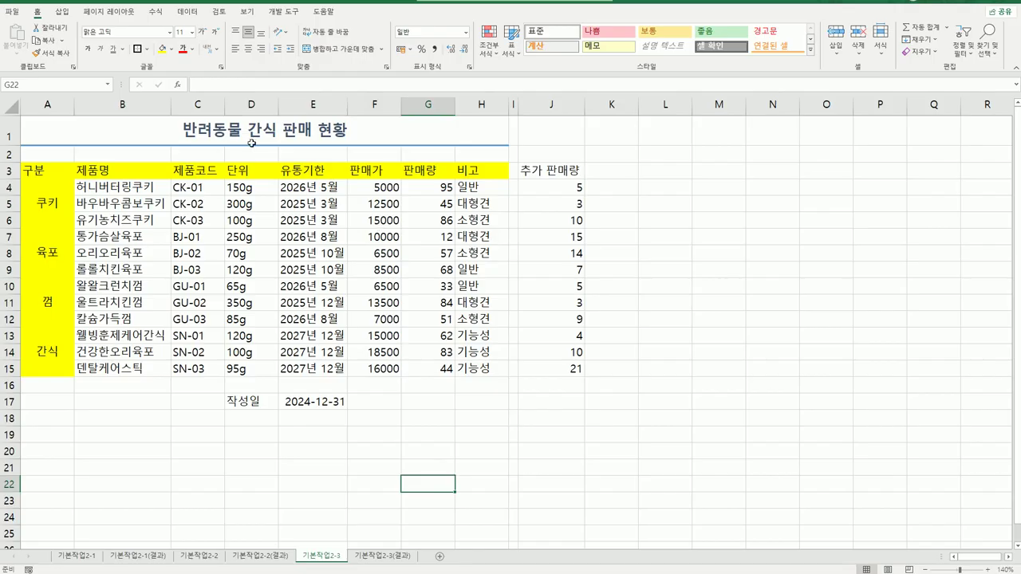
Insert the special character ○ before and after the title text 반려동물 간식 판매 현황 in A1.
click(186, 130)
double_click(185, 131)
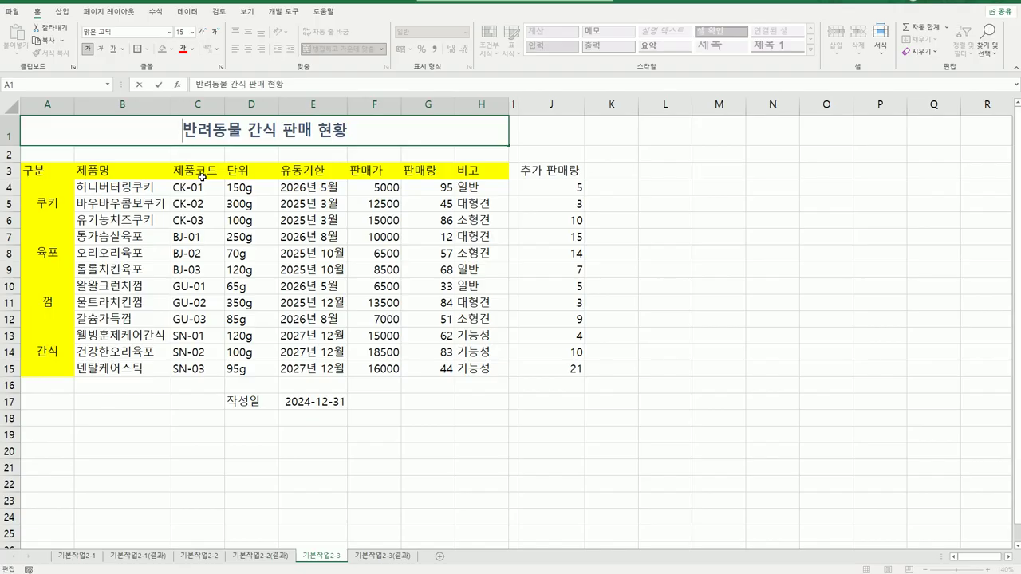
text(ㅁ)
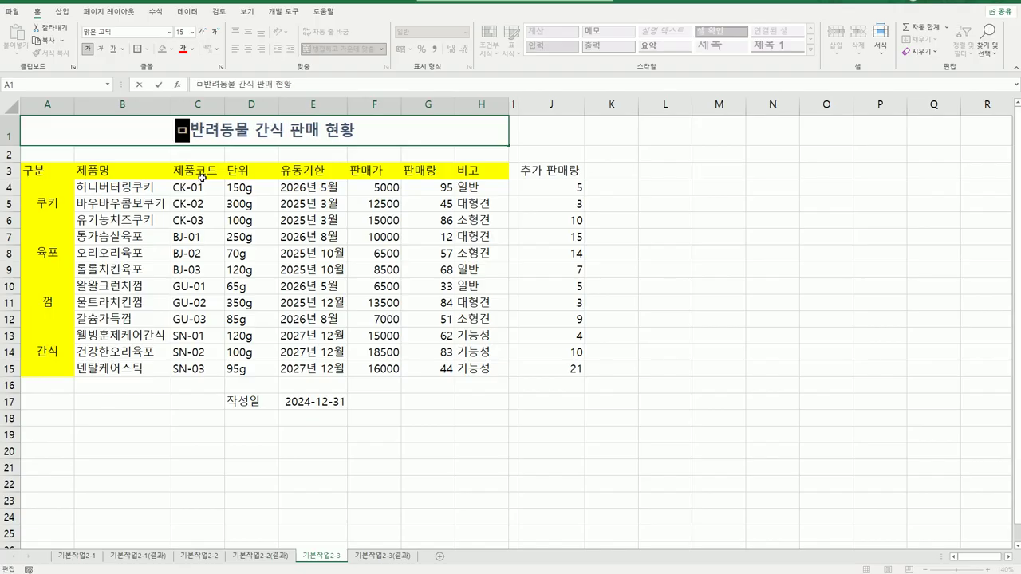
key(Hangul_Hanja)
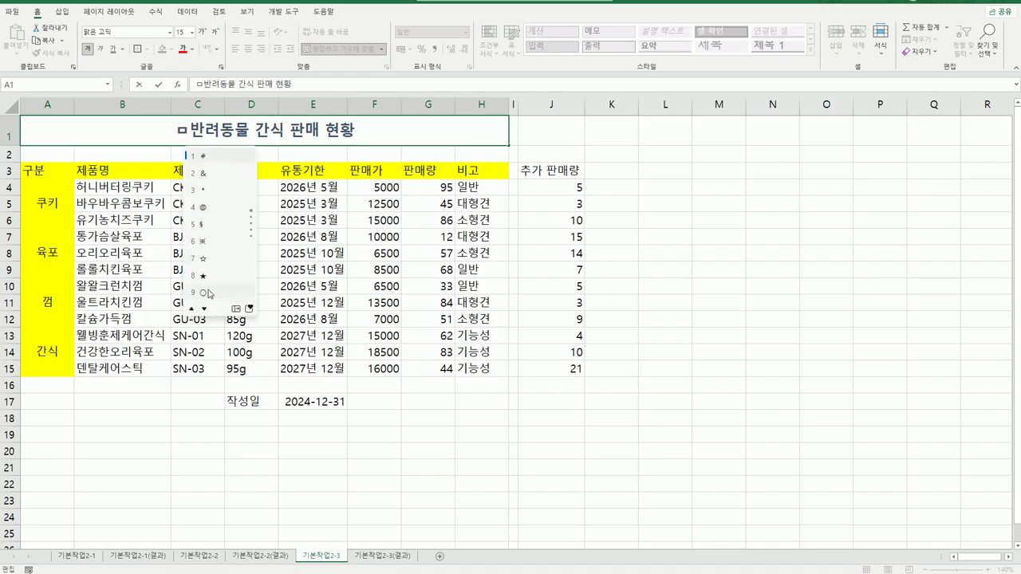
click(205, 292)
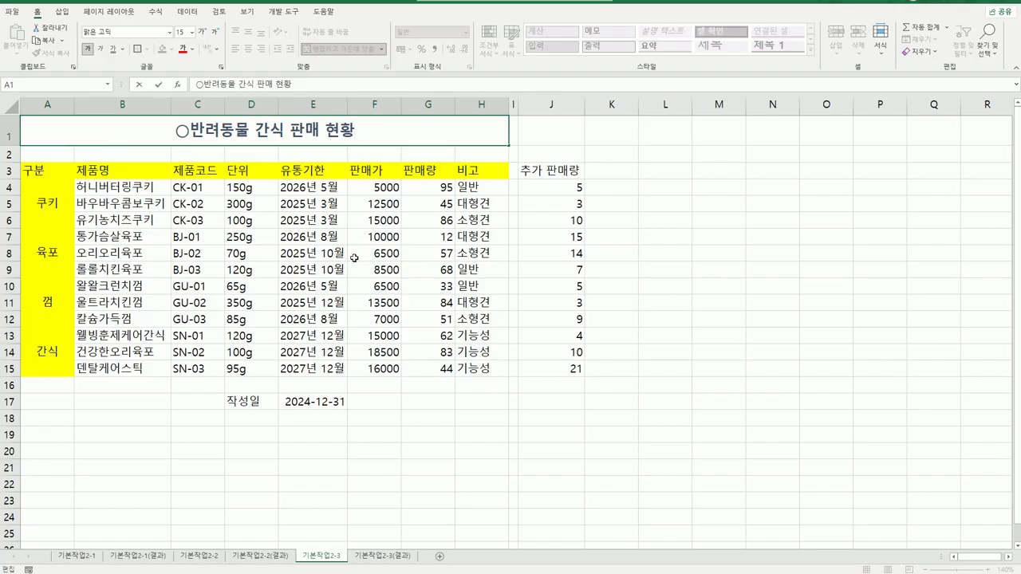
text(ㅁ)
key(Hangul_Hanja)
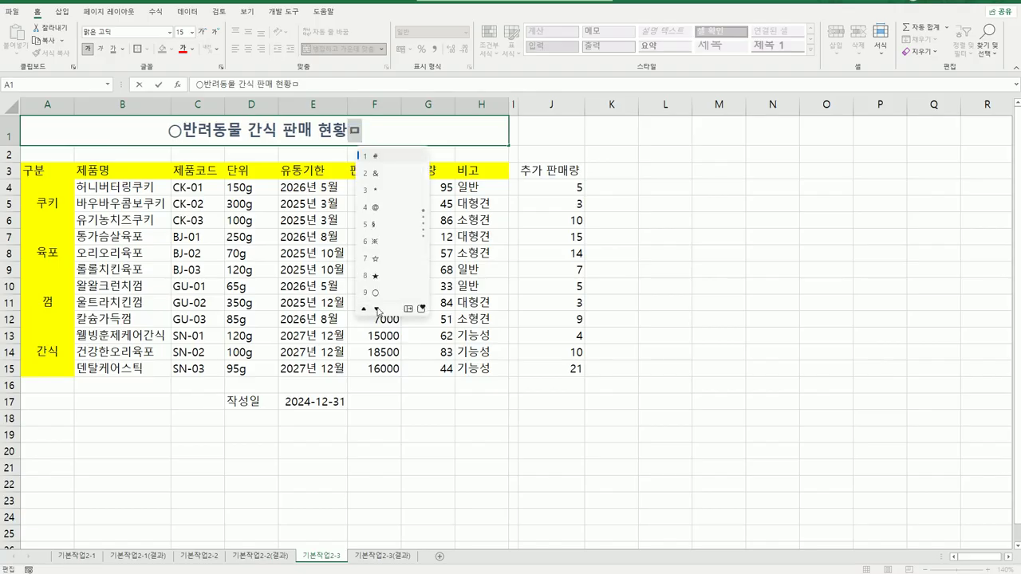
click(374, 294)
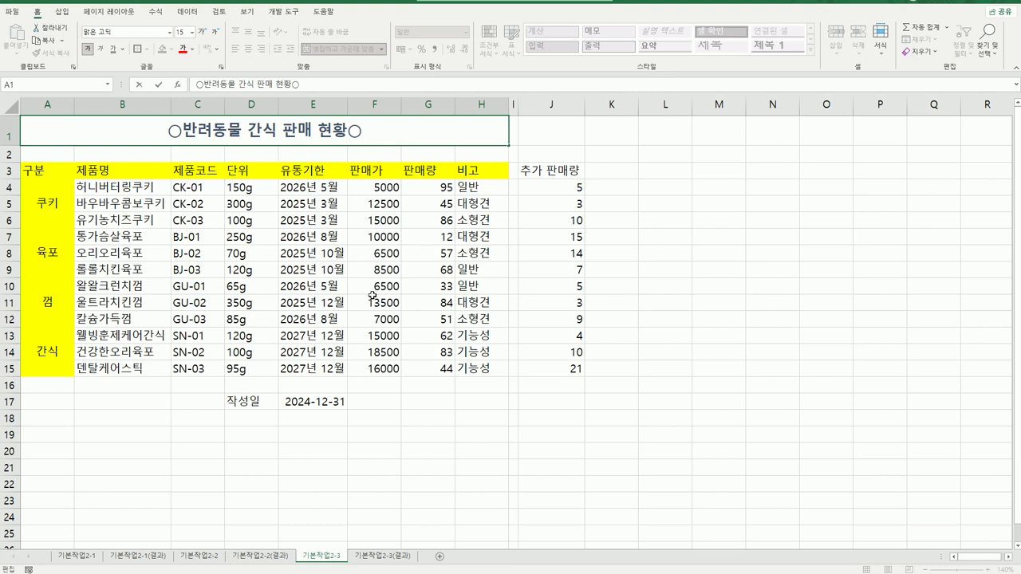
click(378, 188)
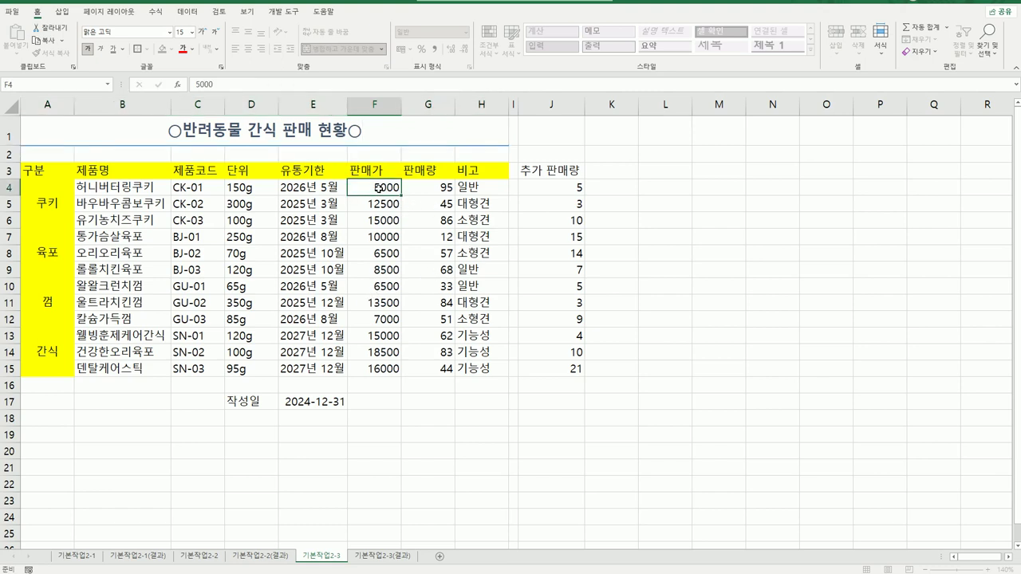
Apply the currency (통화) number format to the 판매가 values in F4:F15.
drag(378, 188, 388, 363)
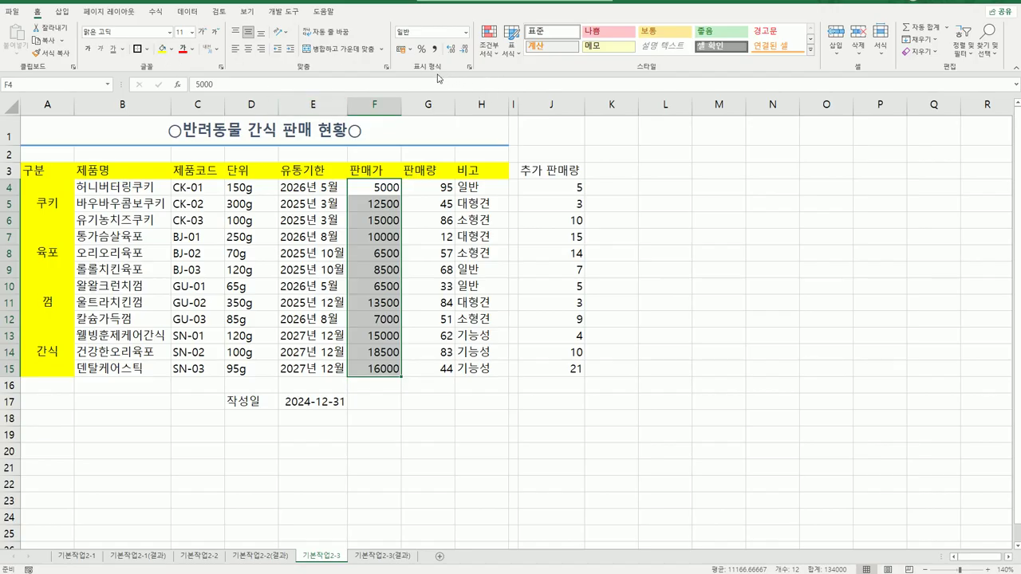
click(466, 34)
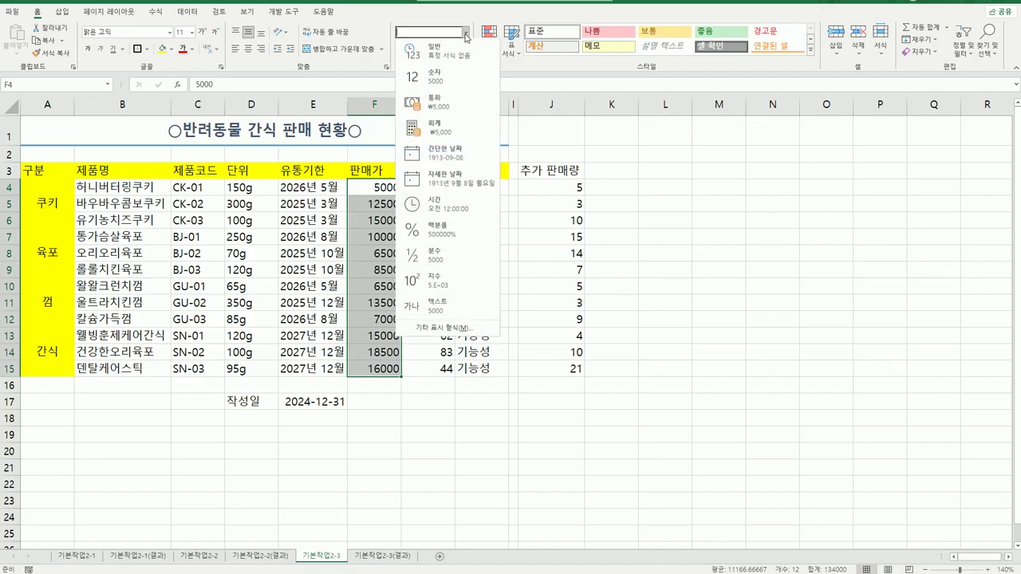
click(452, 109)
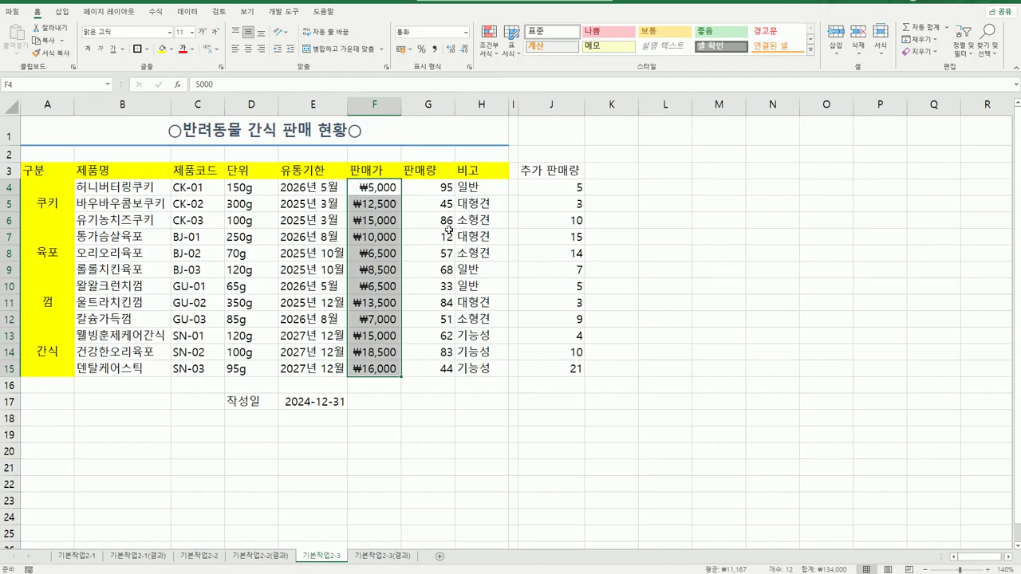
Add the 추가 판매량 values in J4:J15 to the 판매량 values in G4:G15 using Paste Special with the add (더하기) operation.
drag(559, 172, 557, 233)
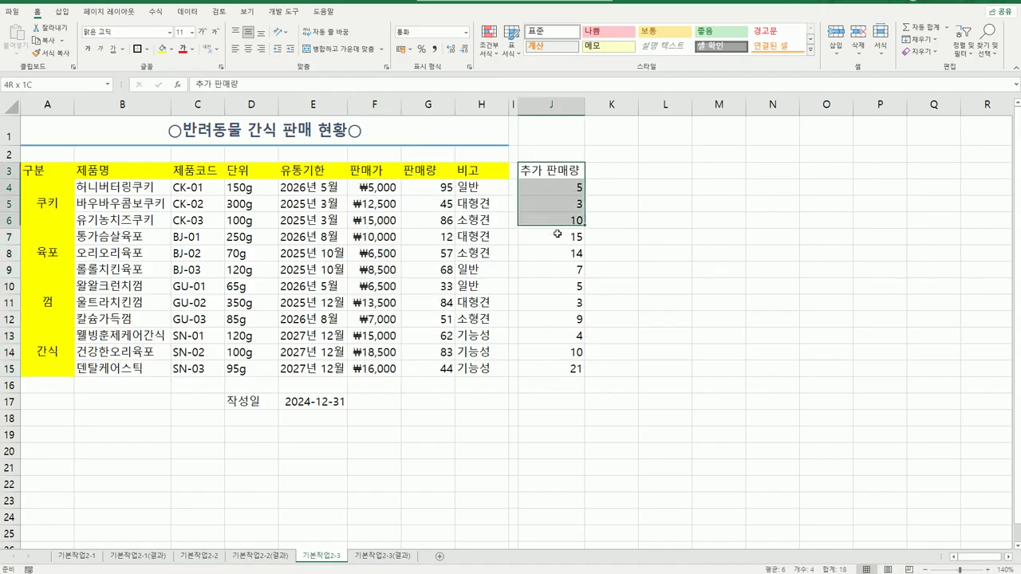
drag(545, 186, 549, 371)
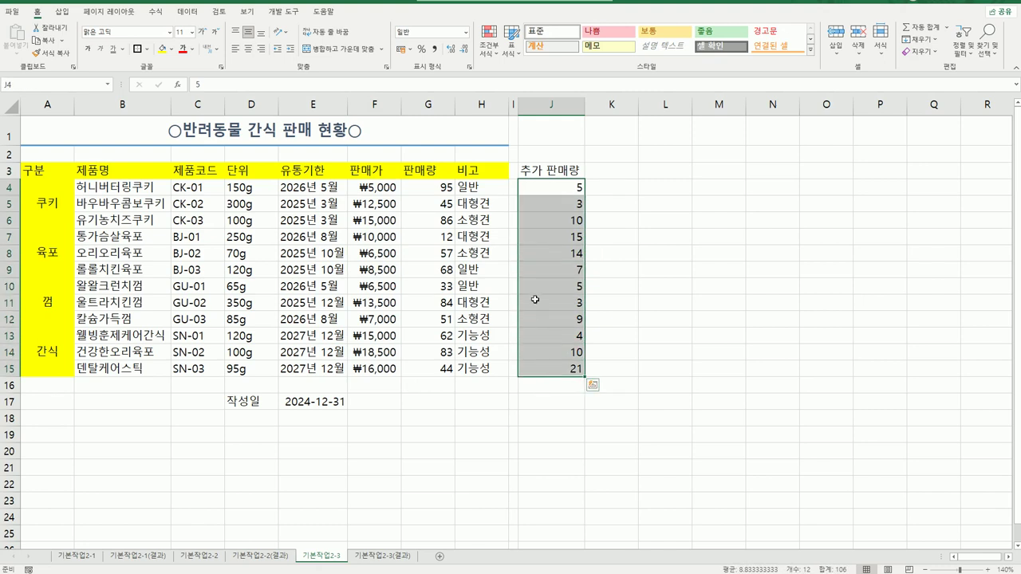
right_click(547, 190)
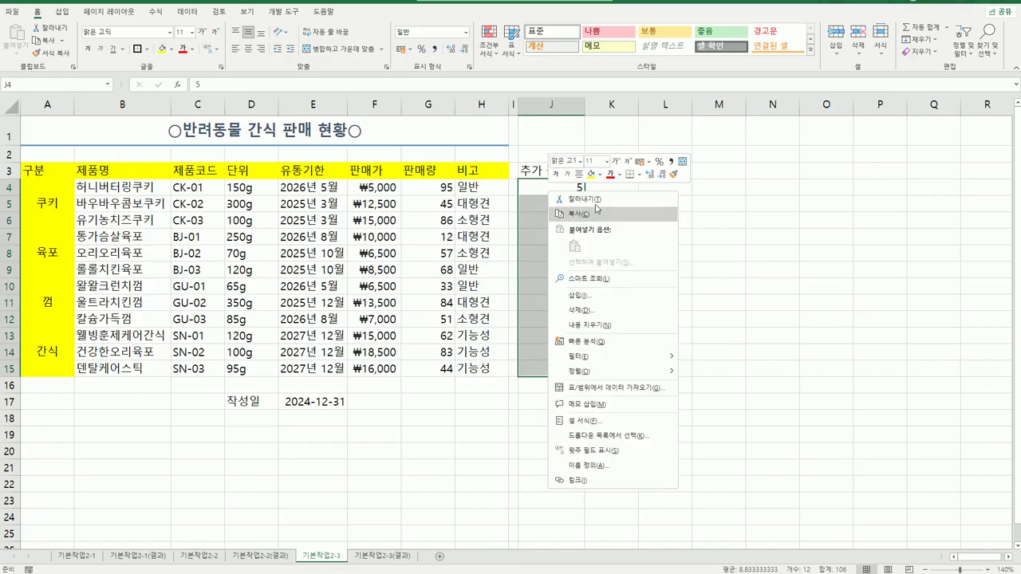
click(619, 214)
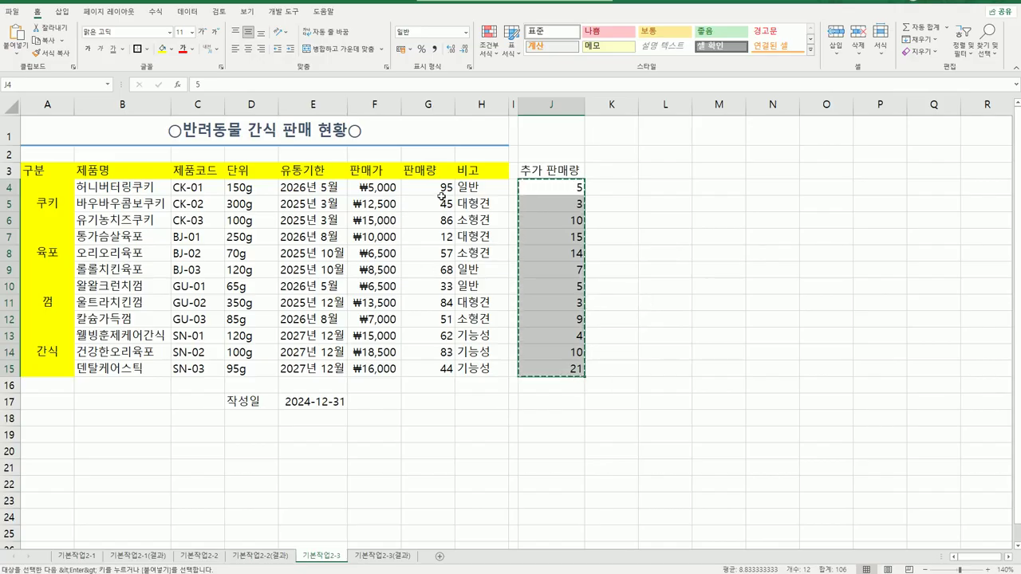
drag(440, 189, 432, 368)
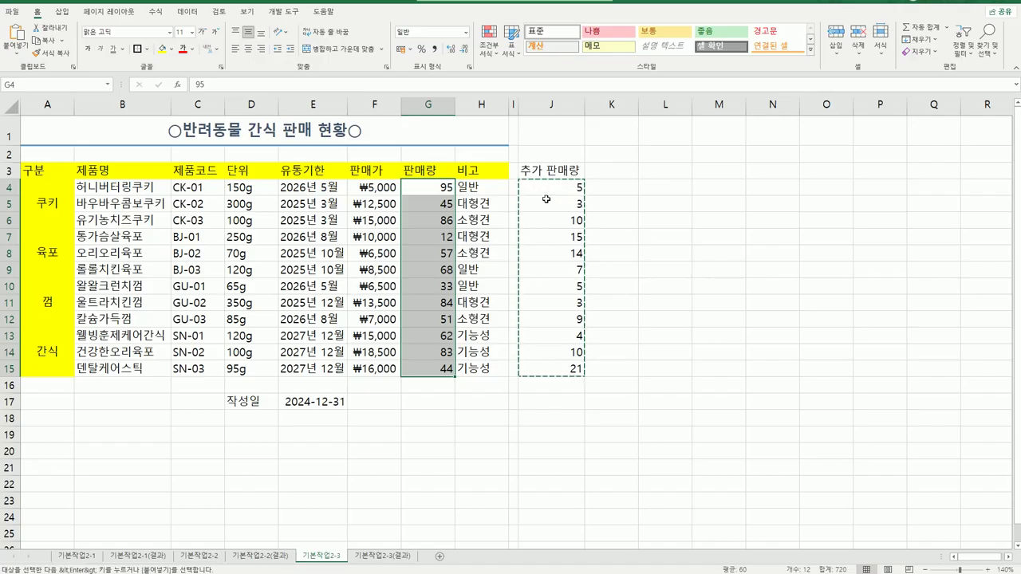
right_click(422, 185)
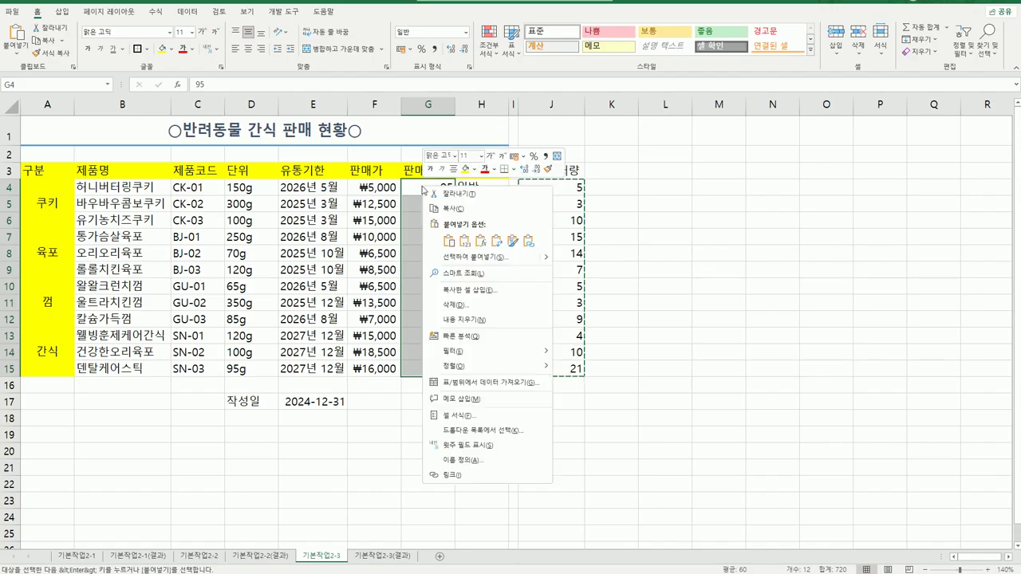
click(473, 257)
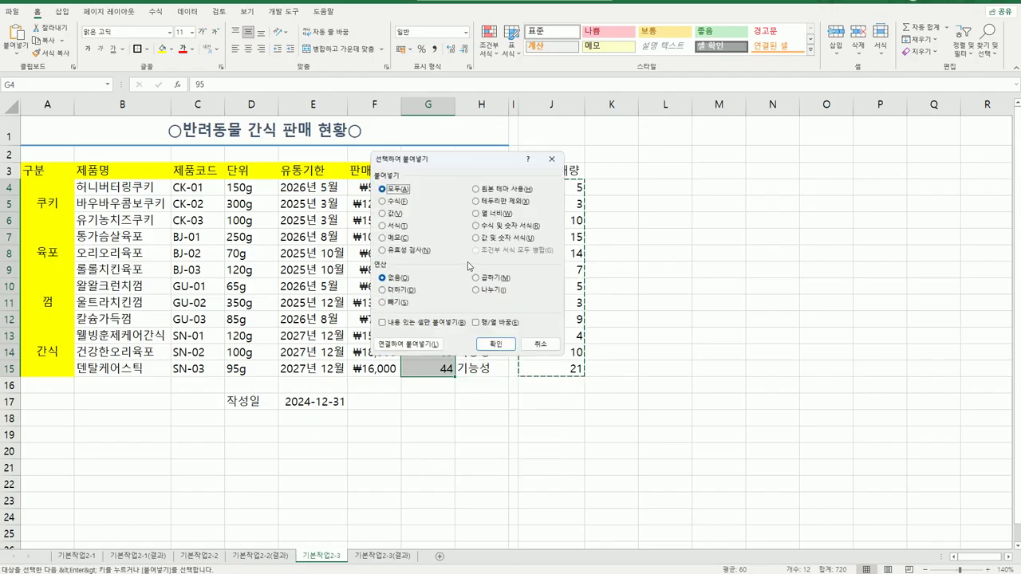
click(407, 292)
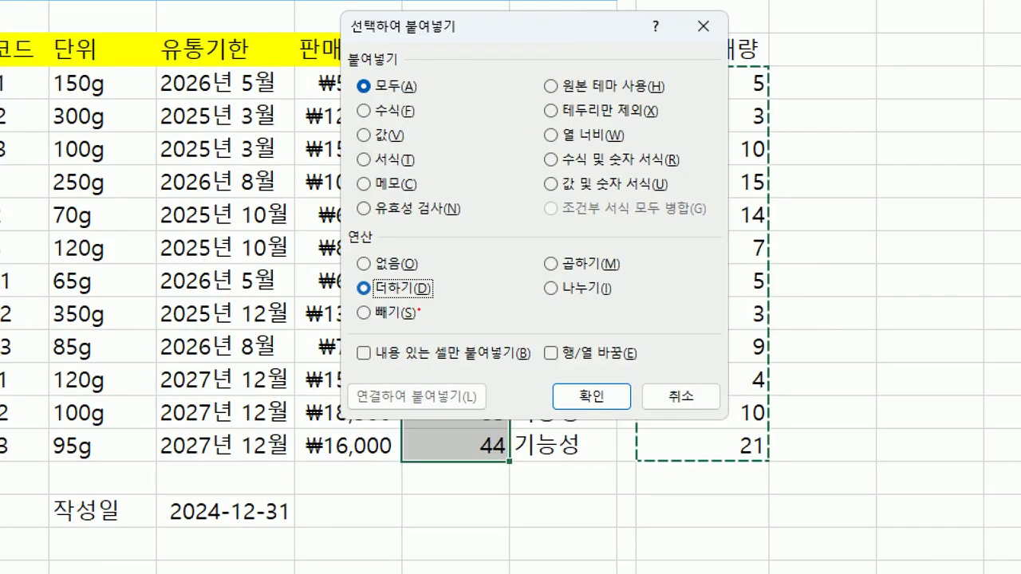
mouse_move(417, 306)
mouse_down()
mouse_move(381, 273)
mouse_move(417, 303)
mouse_up()
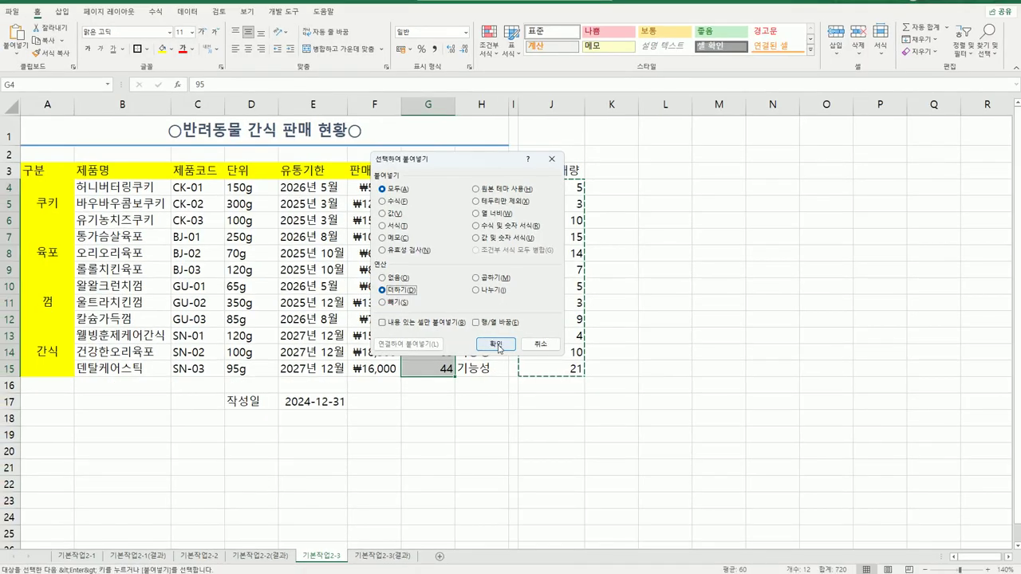
click(591, 396)
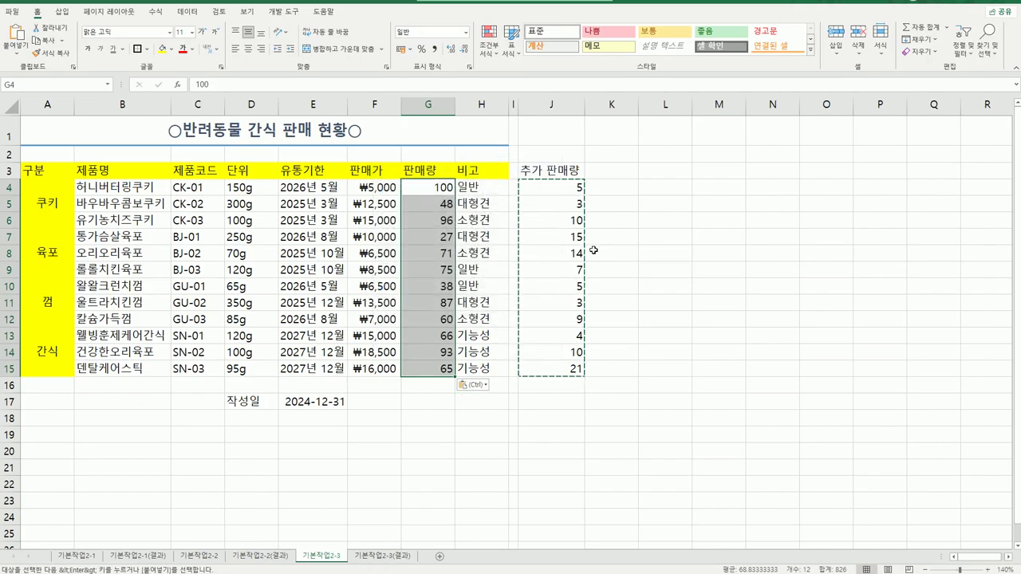
click(450, 371)
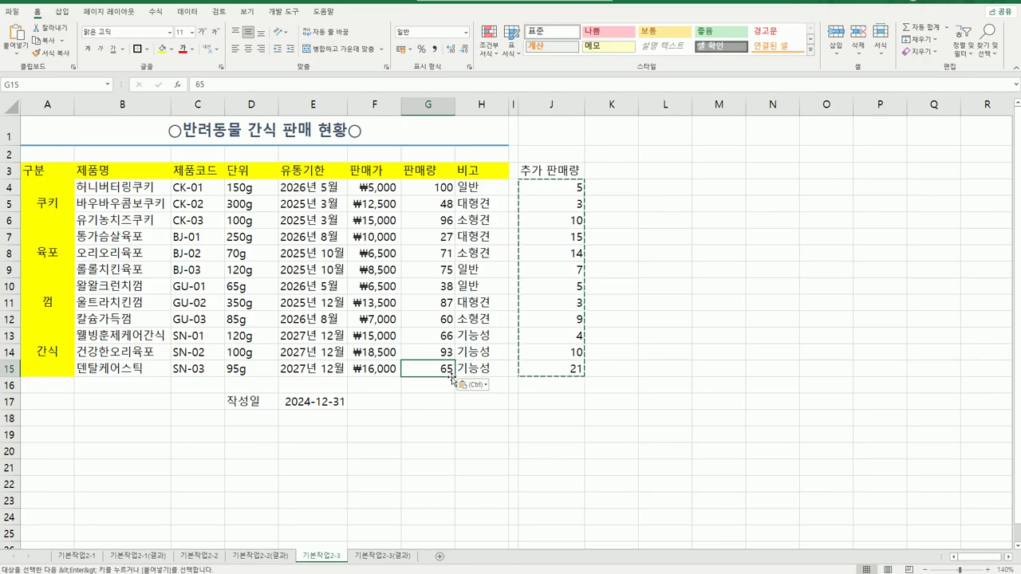
Apply the custom number format @"까지" to the 유통기한 cells E4:E15 and auto-fit the width of column E.
drag(309, 188, 316, 366)
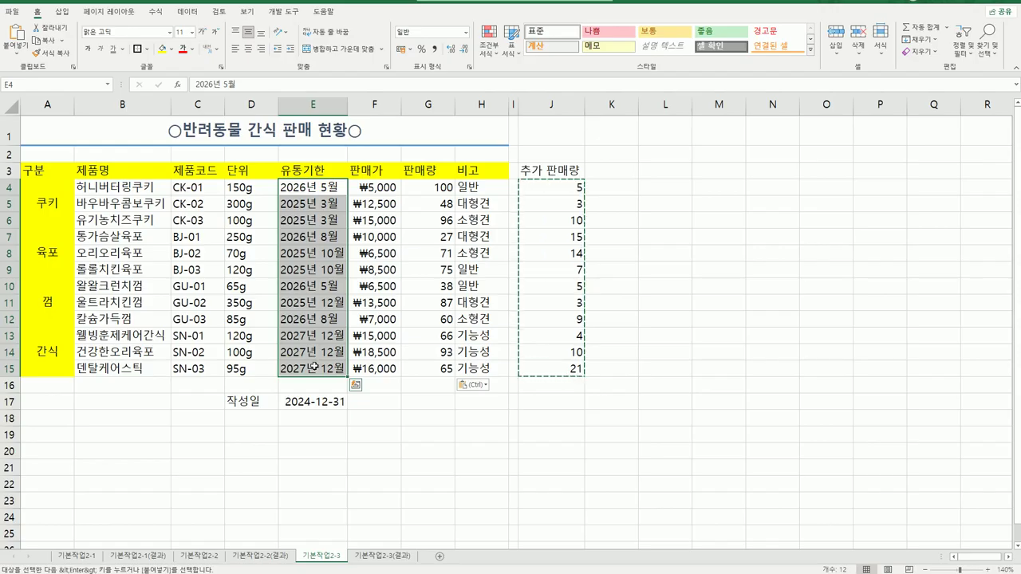
right_click(311, 189)
click(383, 433)
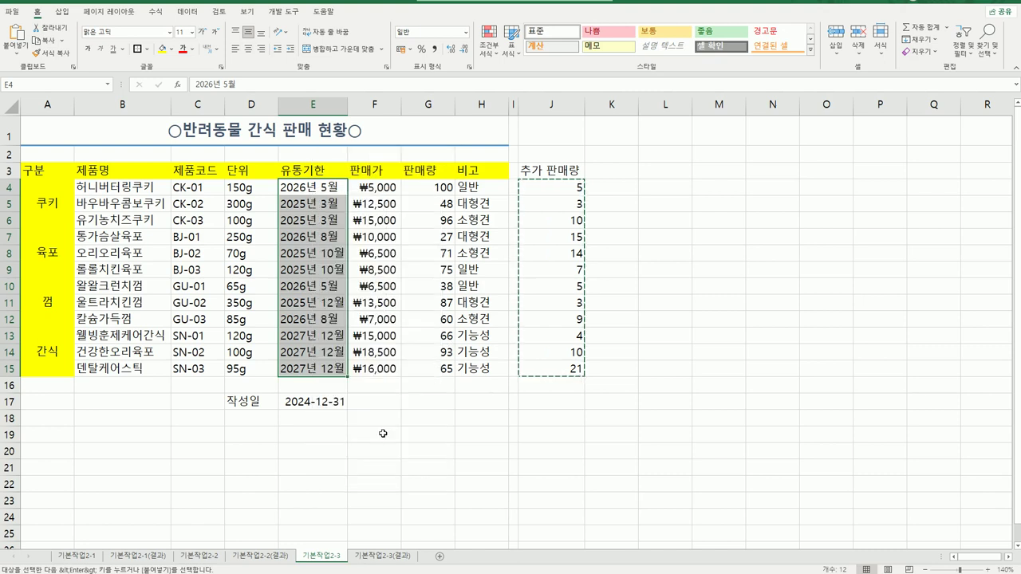
drag(435, 275, 560, 163)
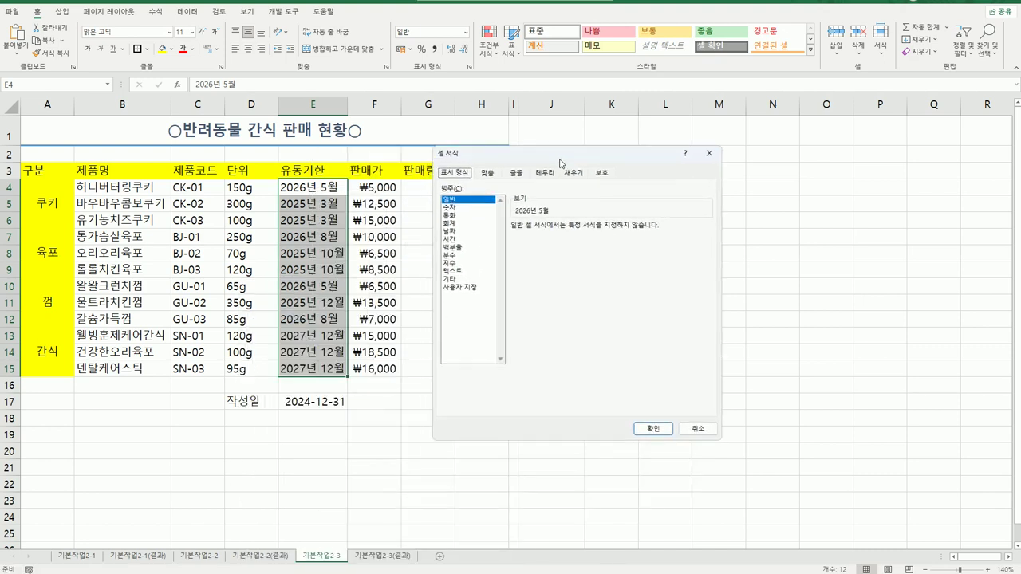
click(474, 288)
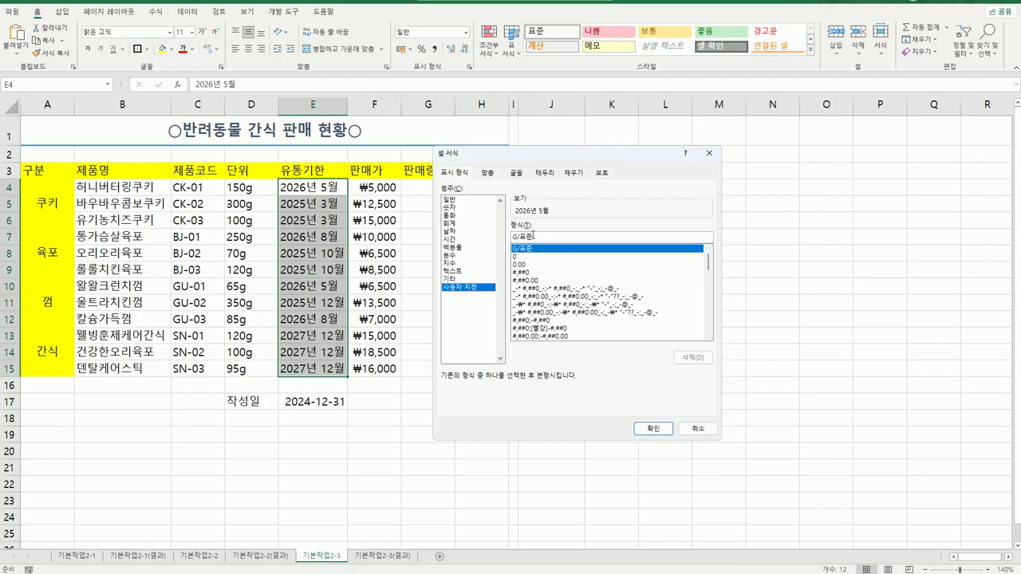
drag(535, 236, 492, 236)
text(@)
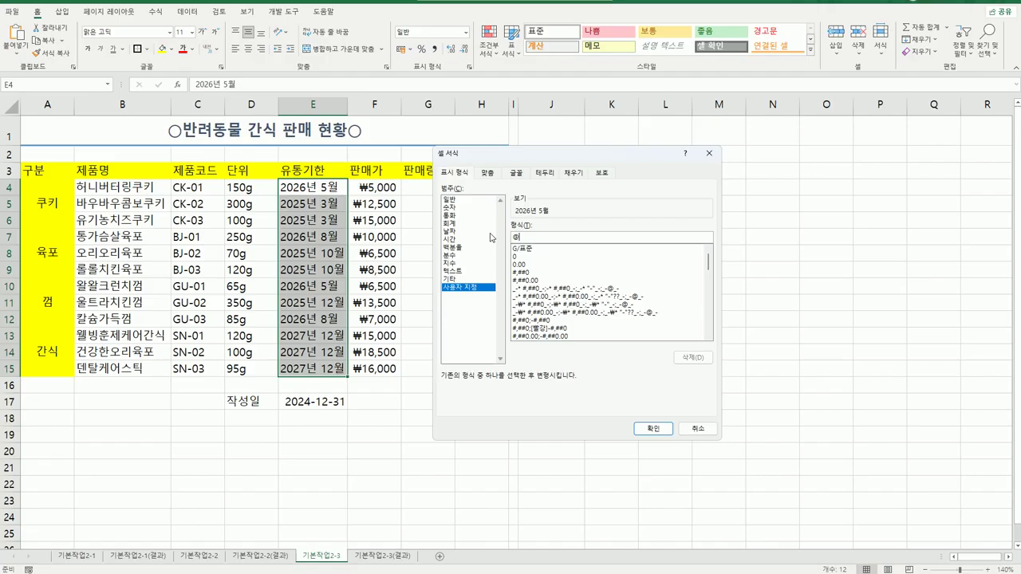
text("까지")
click(653, 430)
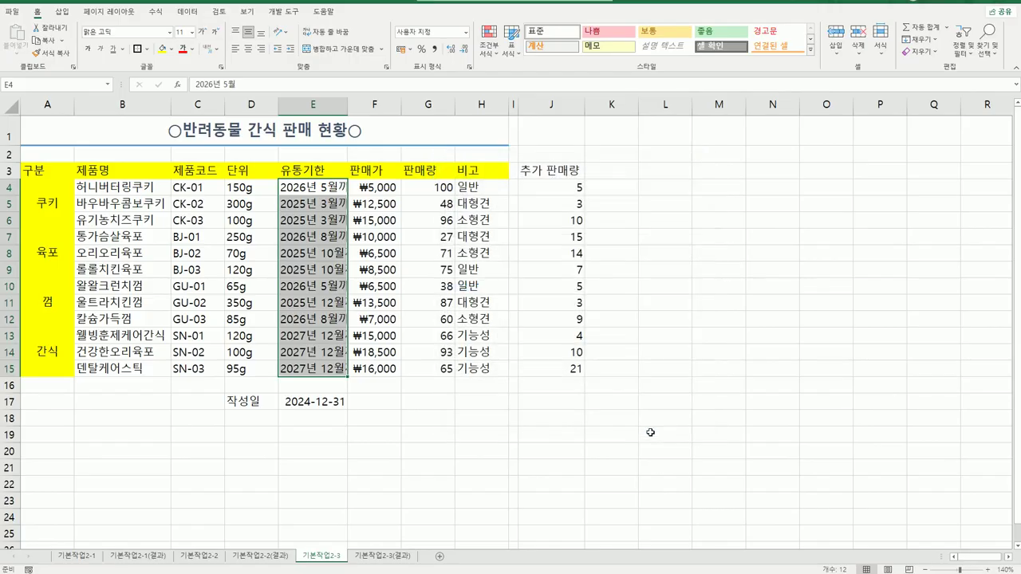
double_click(347, 105)
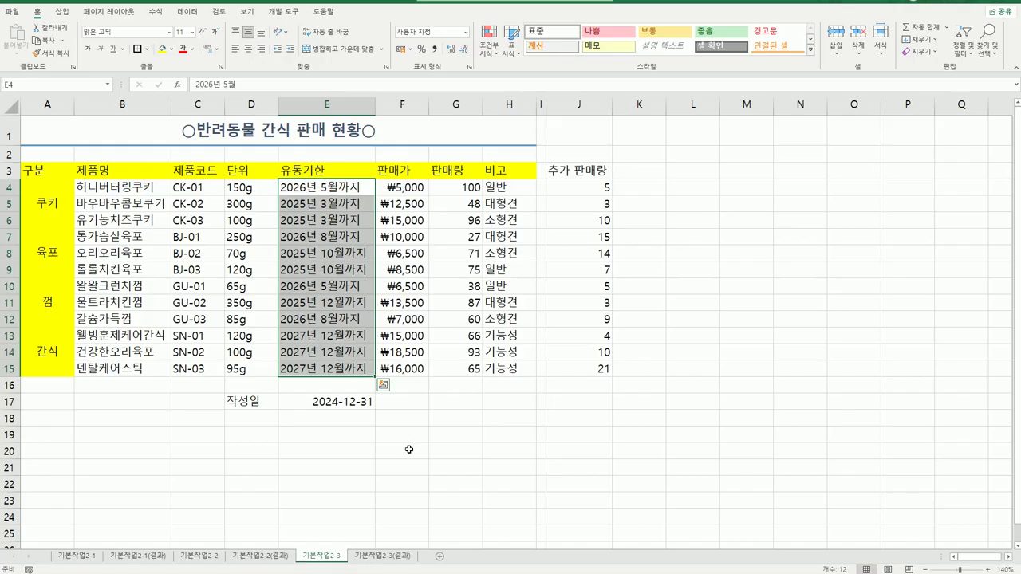
Apply all borders (모든 테두리) to the table range A3:H15.
drag(60, 176, 493, 370)
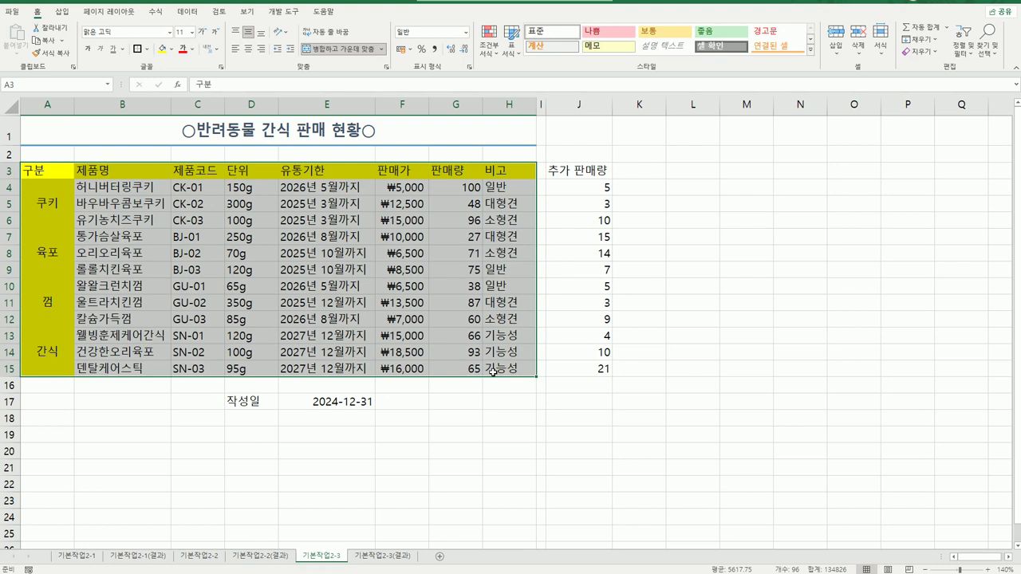
click(147, 49)
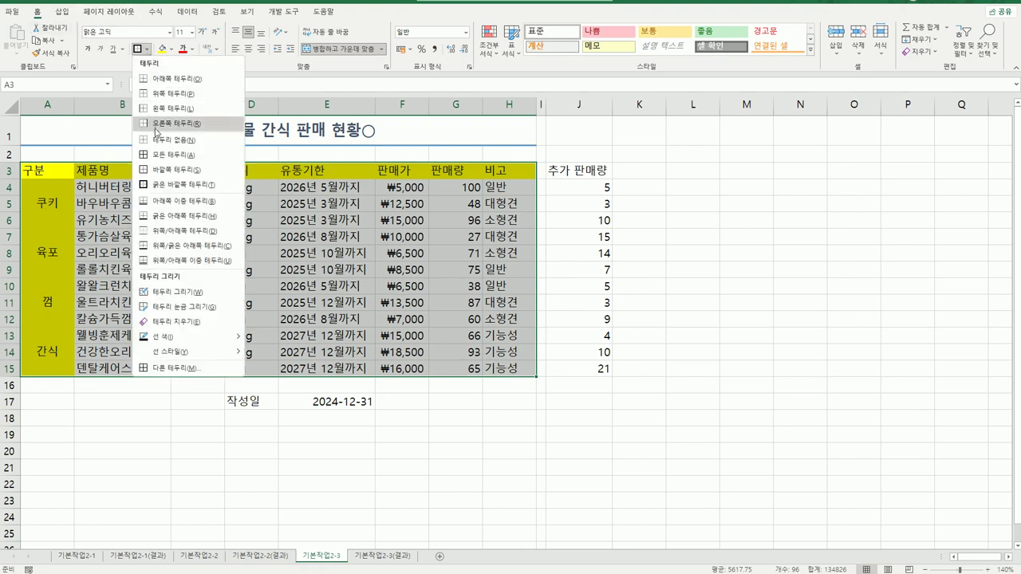
click(169, 155)
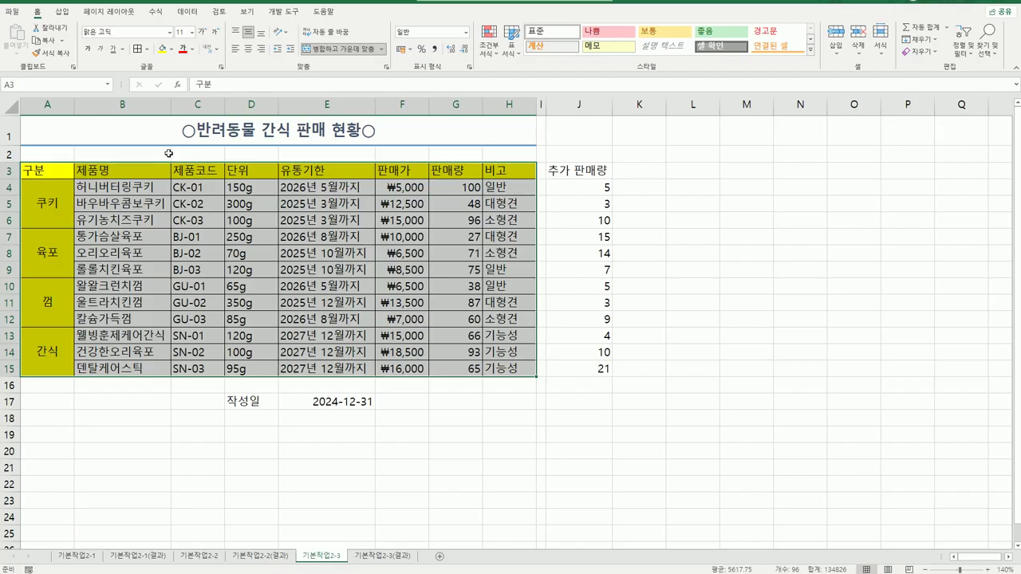
Configure the borders of A3:H15 as a thin solid line in standard blue for both the outline (윤곽선) and the inside (안쪽).
click(147, 49)
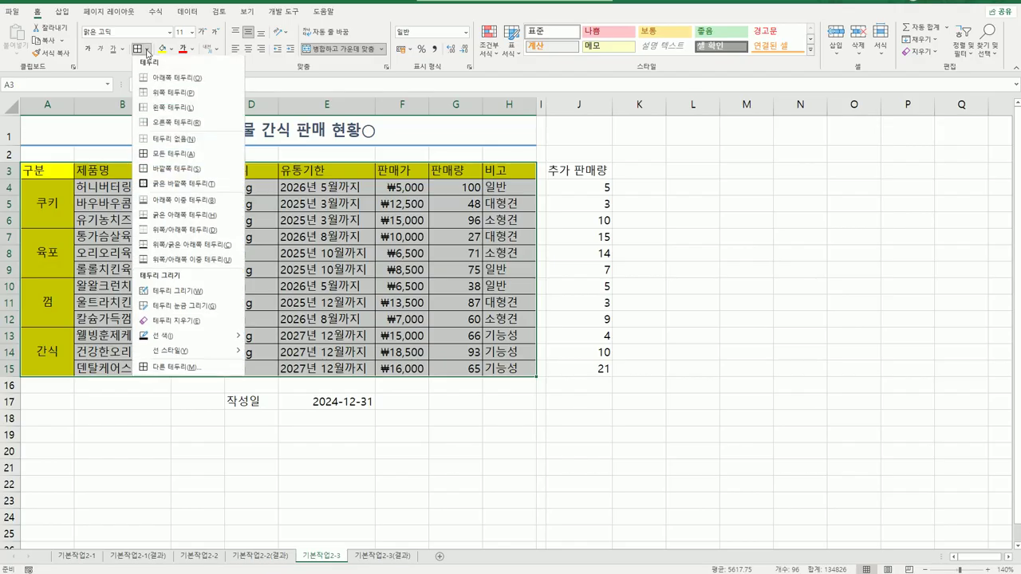
click(194, 369)
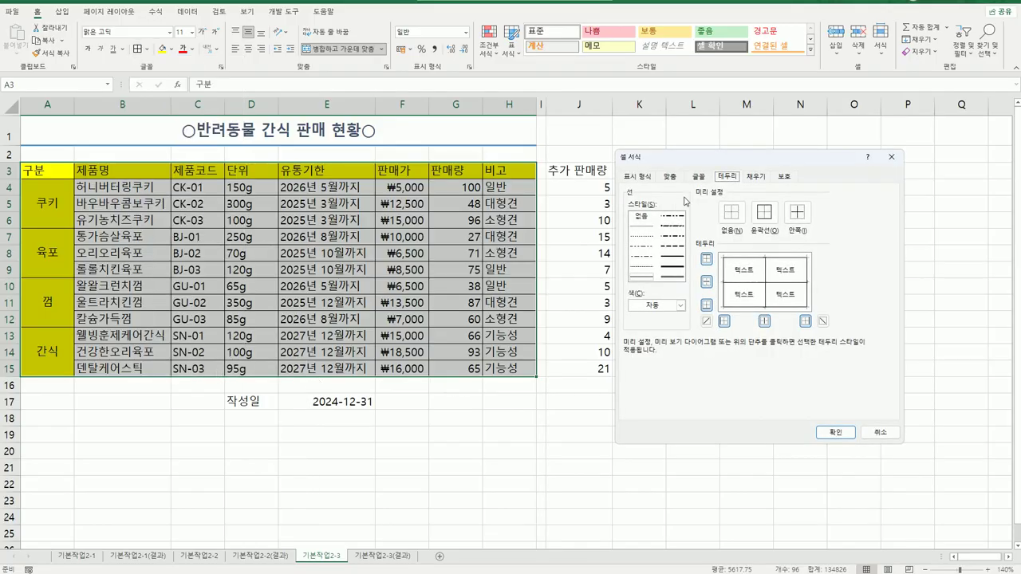
drag(716, 164, 656, 168)
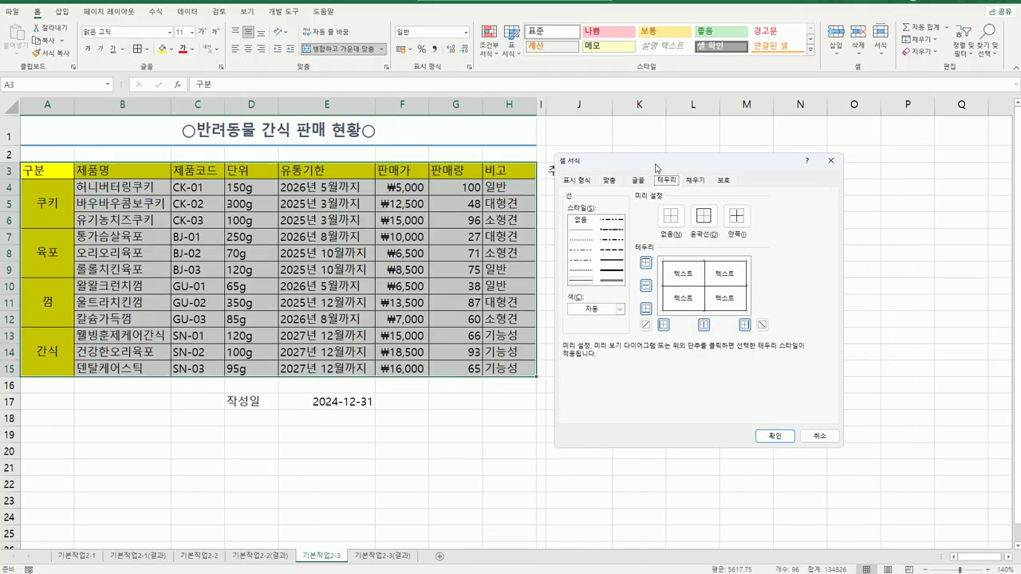
click(620, 310)
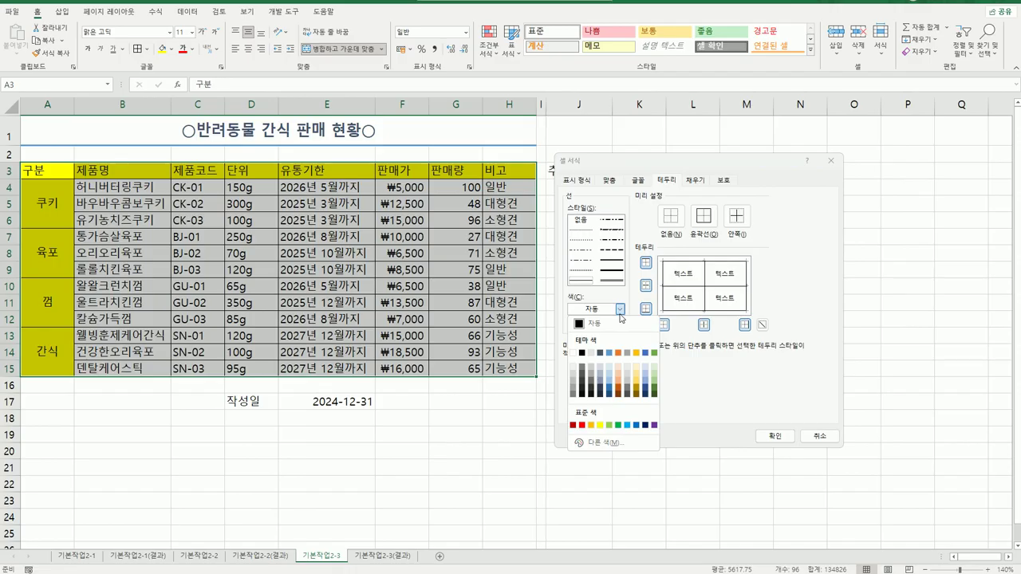
click(637, 425)
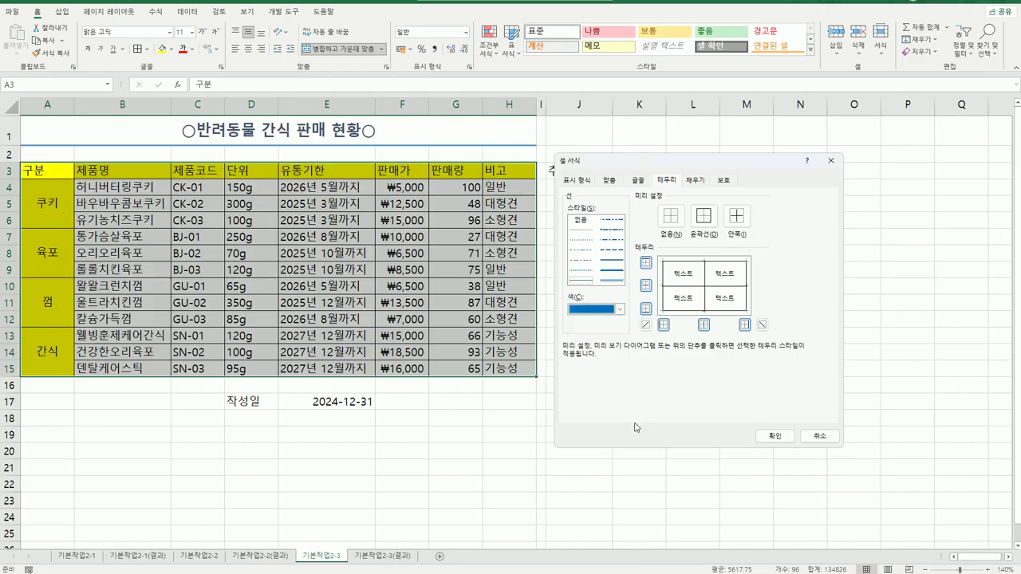
click(580, 281)
click(704, 226)
click(732, 221)
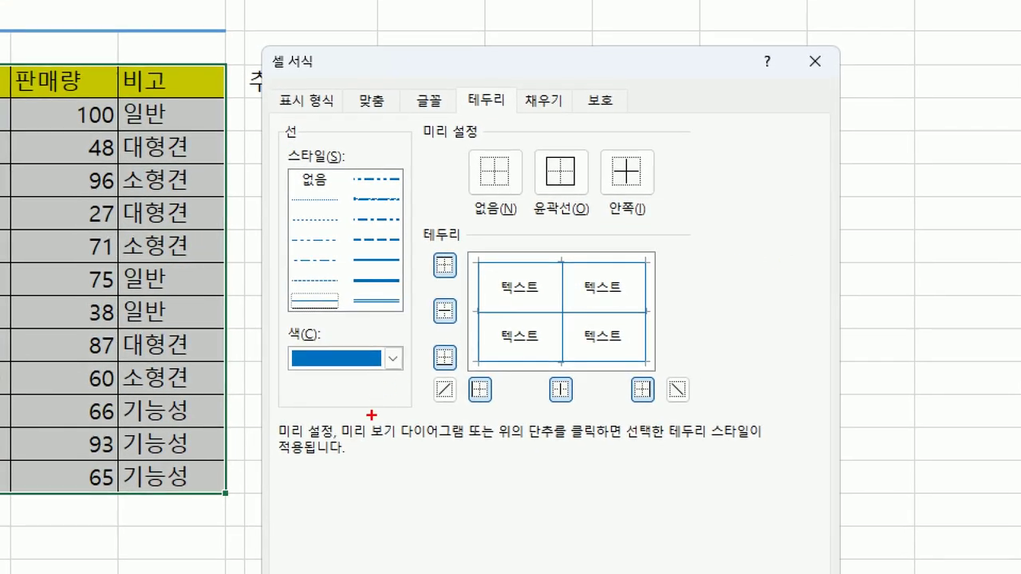
mouse_move(411, 397)
mouse_down()
mouse_move(366, 404)
mouse_move(352, 328)
mouse_move(389, 398)
mouse_up()
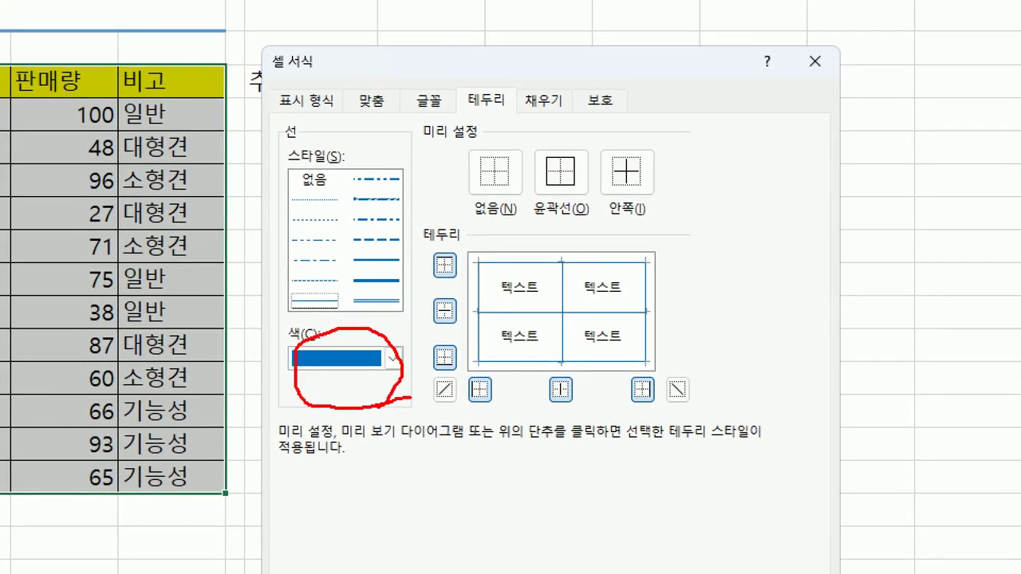
mouse_move(339, 313)
mouse_down()
mouse_move(291, 283)
mouse_move(336, 307)
mouse_up()
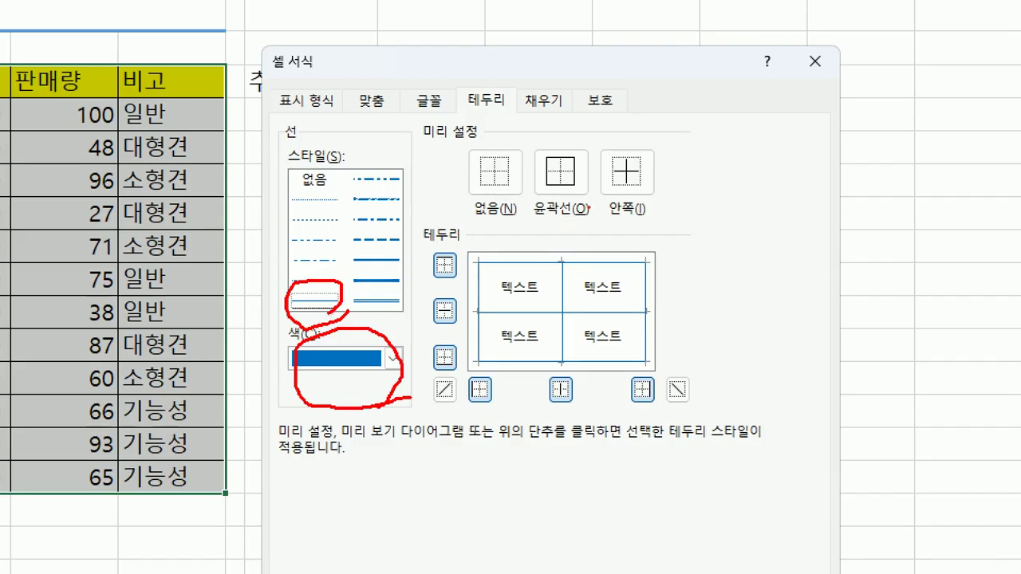
mouse_move(590, 206)
mouse_down()
mouse_move(531, 172)
mouse_move(580, 201)
mouse_move(575, 219)
mouse_up()
mouse_move(655, 209)
mouse_down()
mouse_move(643, 220)
mouse_move(593, 178)
mouse_move(672, 191)
mouse_move(649, 217)
mouse_up()
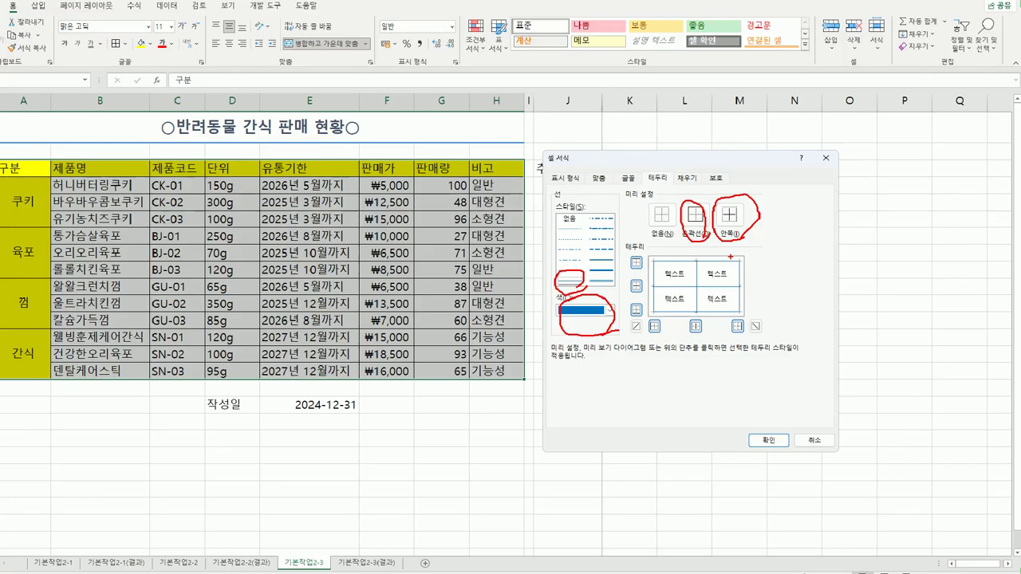
key(Escape)
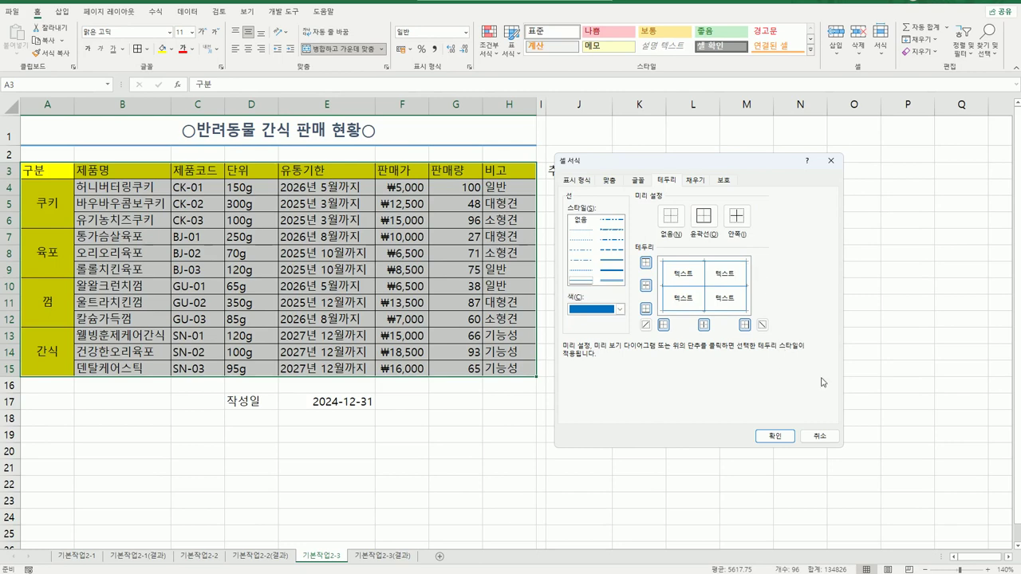
Apply the configured blue border settings to the table and deselect the range.
click(782, 439)
click(751, 446)
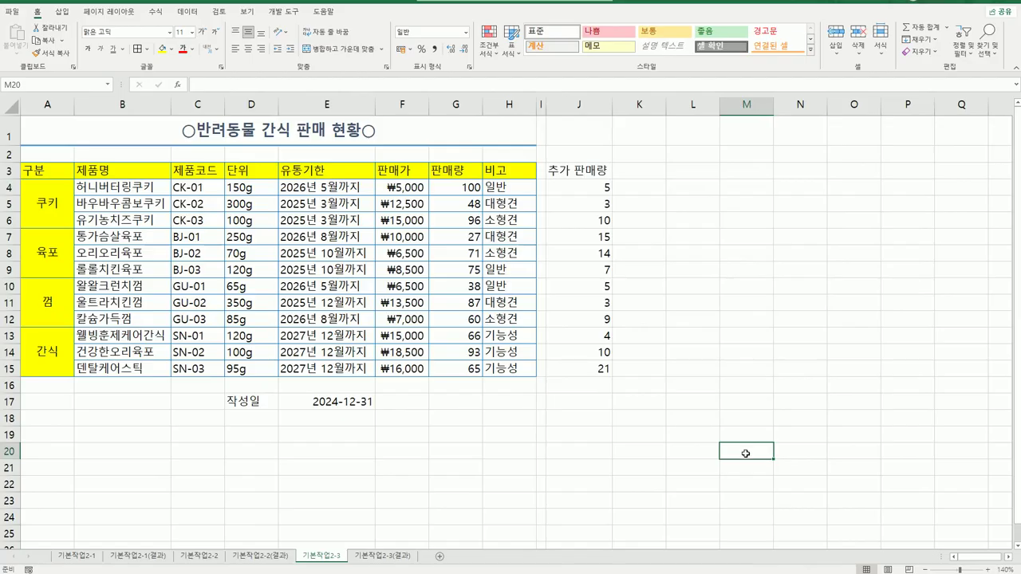
Open the cell formatting for the 작성일 date in E17 and choose the custom (사용자 지정) number format category.
click(331, 404)
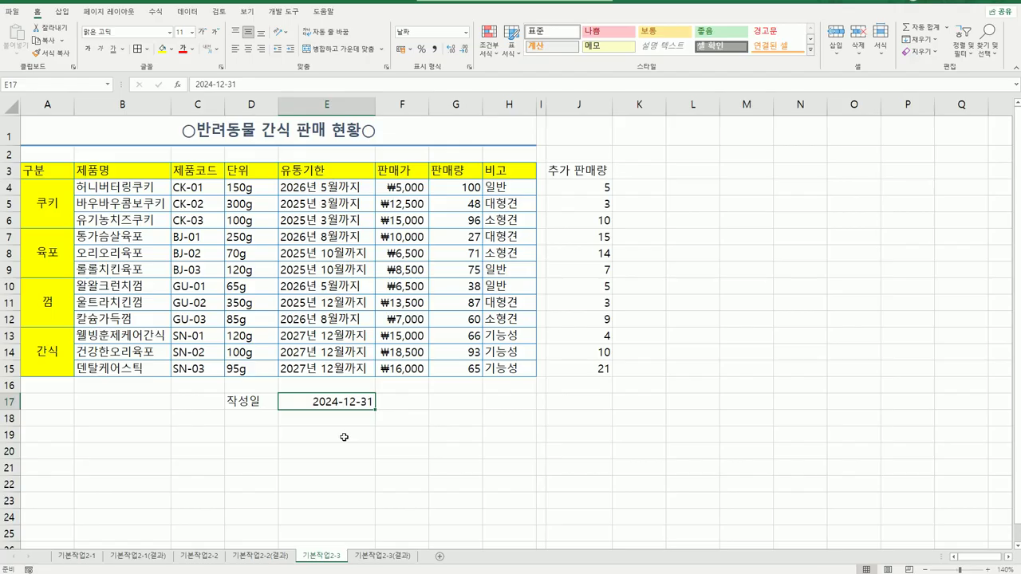
right_click(316, 399)
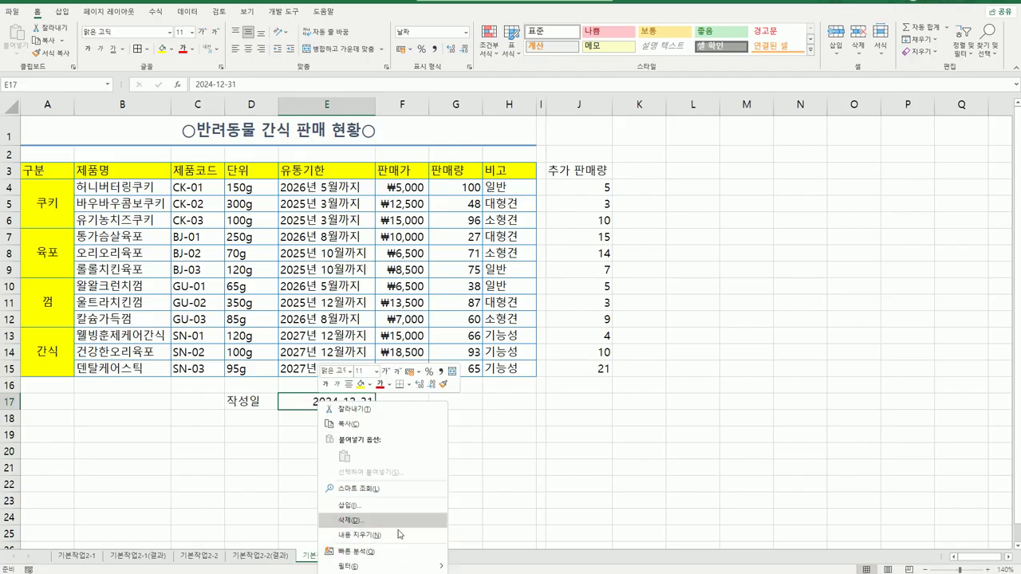
click(306, 403)
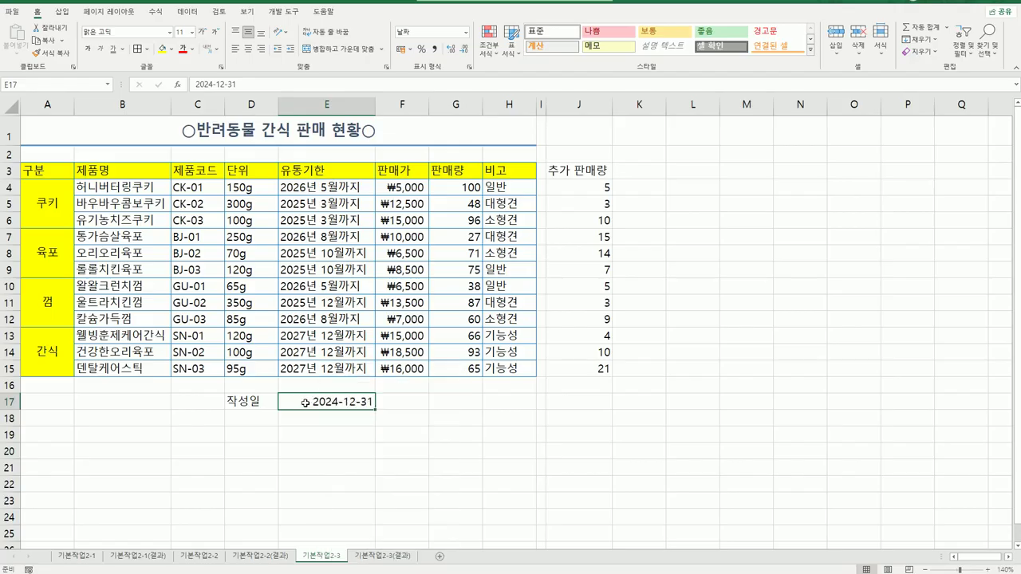
key(ctrl+1)
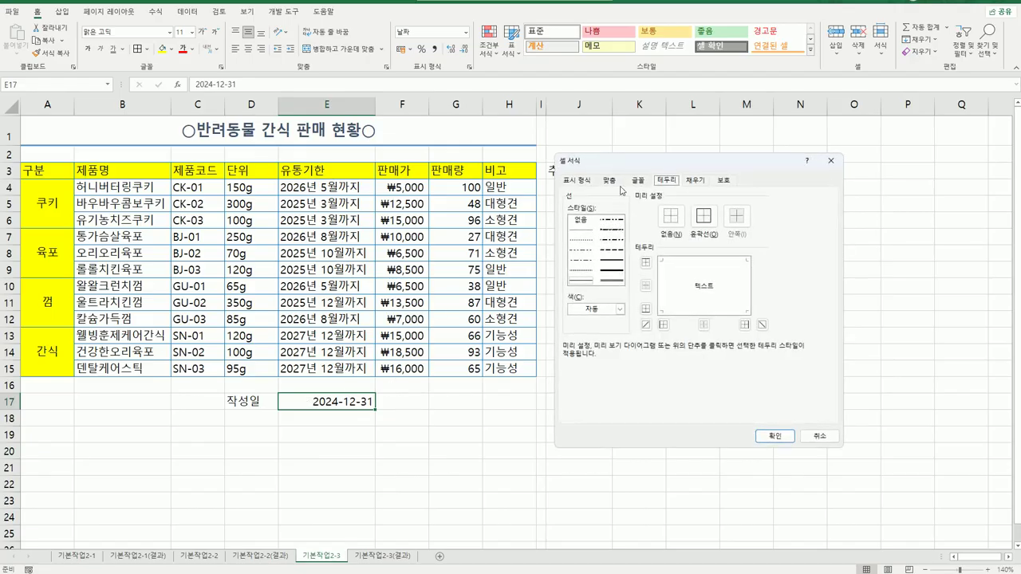
drag(631, 166, 705, 165)
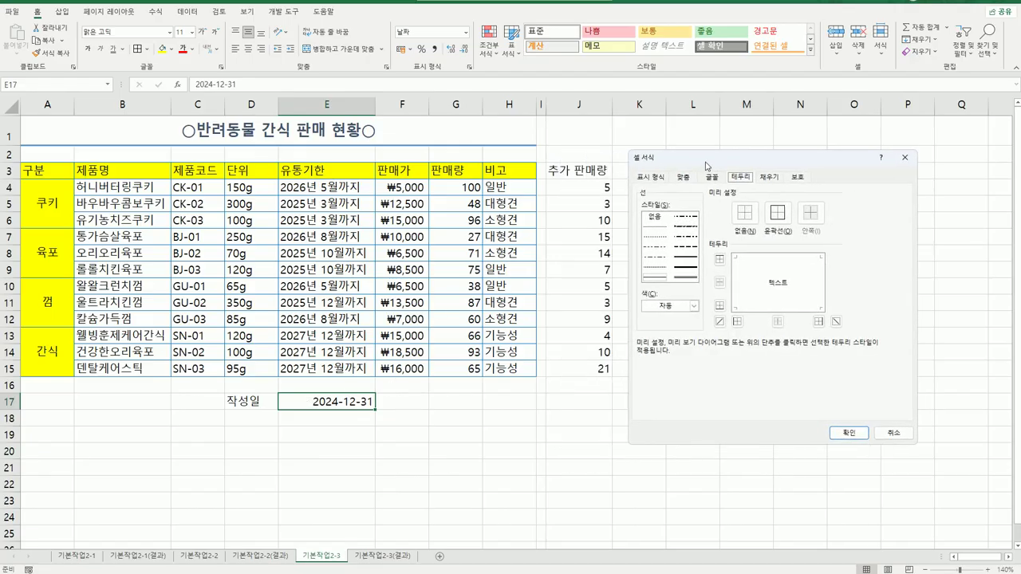
click(656, 178)
click(661, 292)
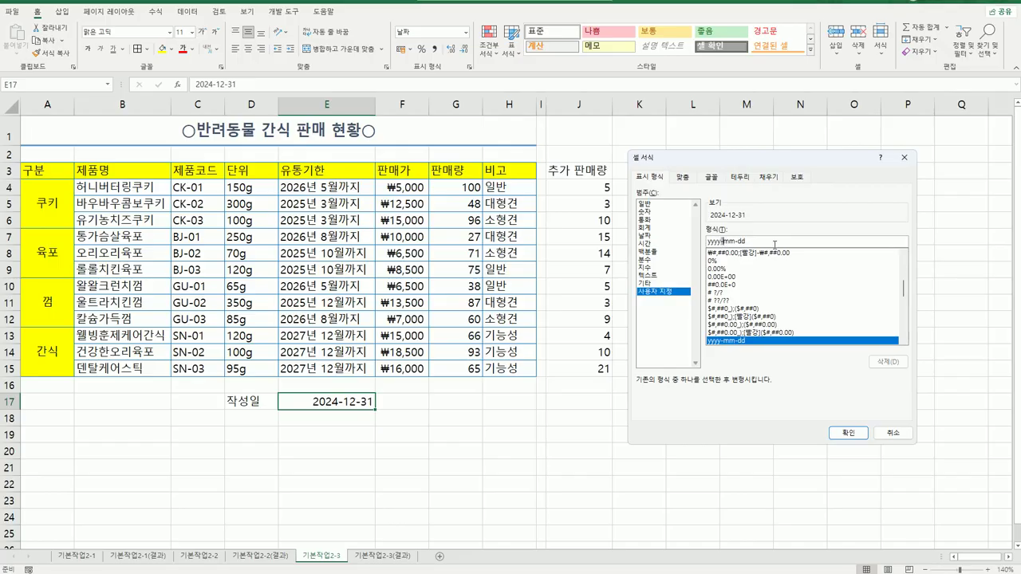
Try to replace the first hyphen of the date format code with the Hanja 年 and a space.
key(Delete)
text(년)
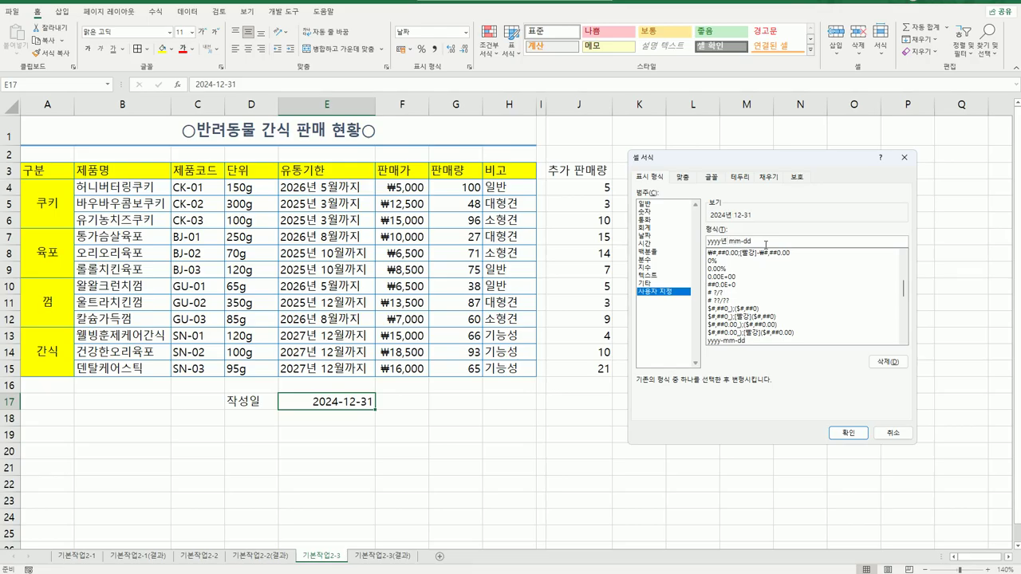
key(BackSpace)
text(ㄴ)
key(Hangul_Hanja)
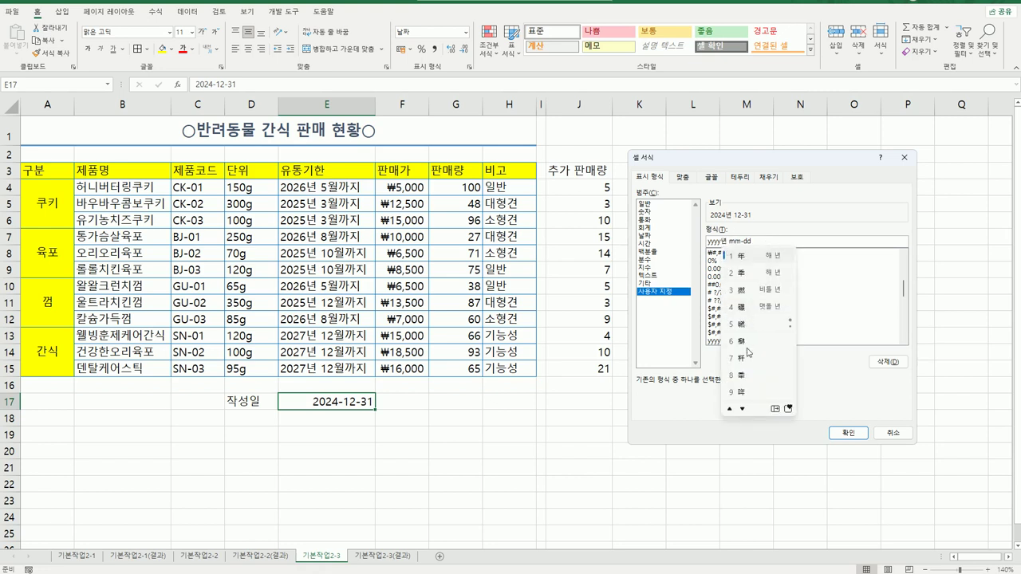
click(749, 265)
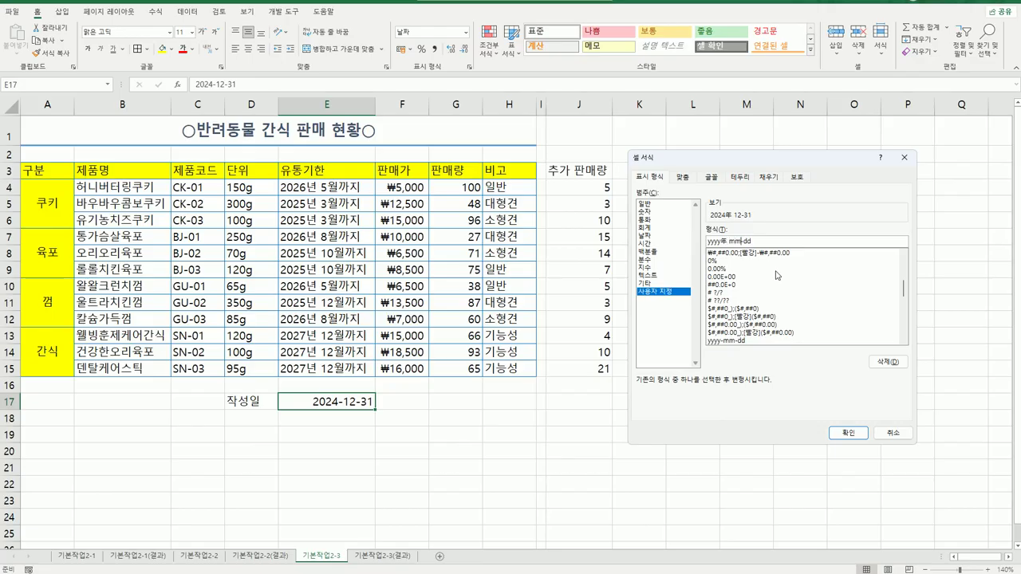
Try to add the Hanja 月 after mm and 日 after dd in the date format code.
text(월)
key(Hangul_Hanja)
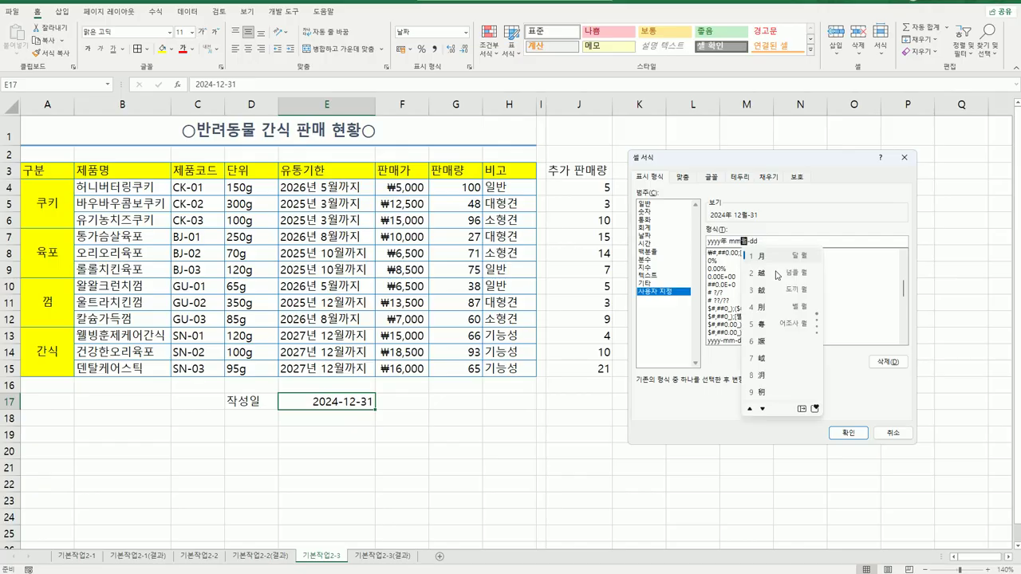
click(772, 261)
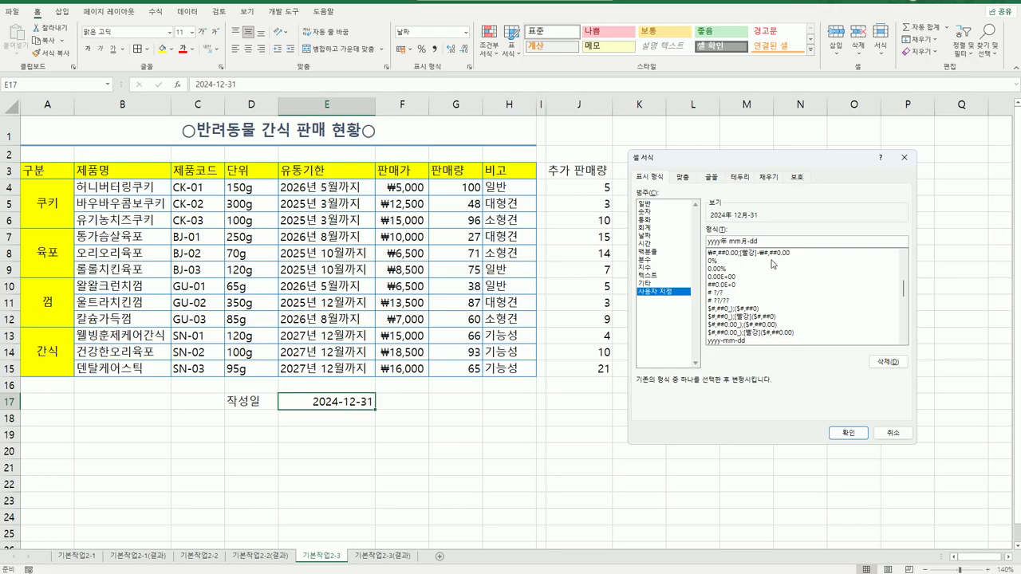
key(Delete)
text(ㅇㅣㄹ)
key(Hangul_Hanja)
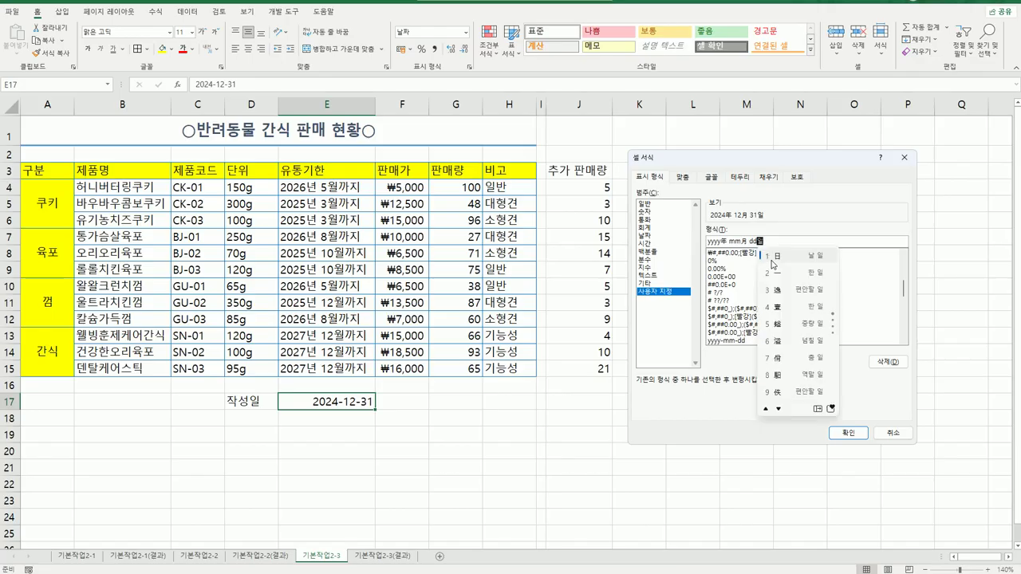
click(771, 261)
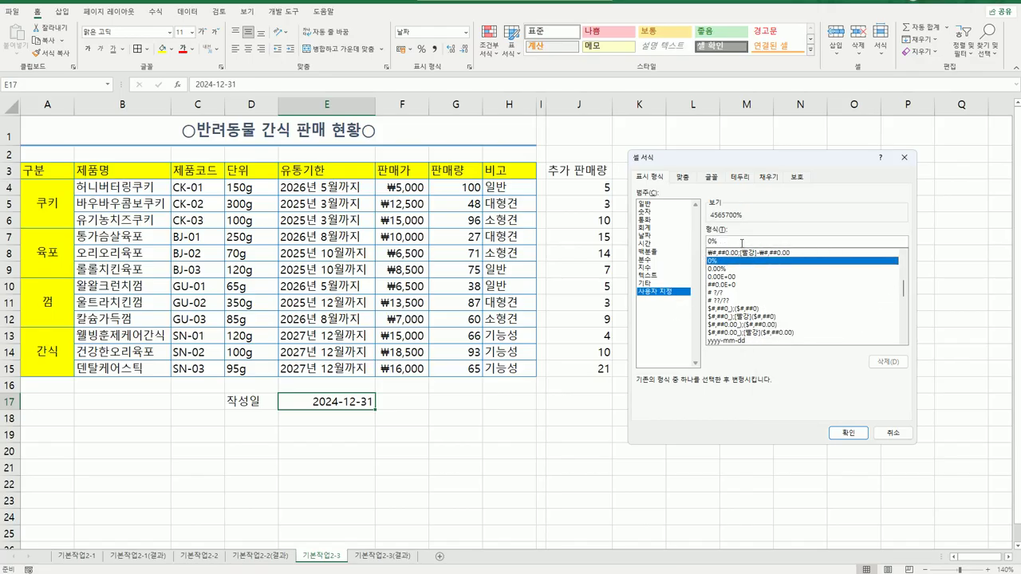
Clear the custom format code and enter yyyy年 with the year suffix as Hanja.
drag(740, 242, 518, 209)
key(BackSpace)
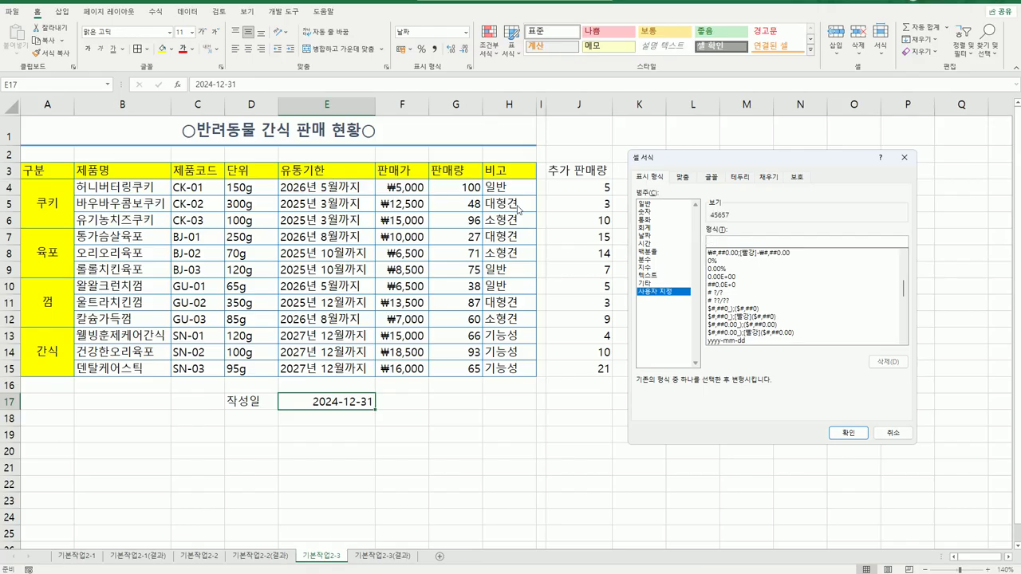
text(yyy)
key(BackSpace)
key(BackSpace)
key(BackSpace)
text(년)
key(Hangul_Hanja)
click(732, 259)
Complete the custom format code as yyyy年 mm月 dd日 with Hanja suffixes and apply it to E17.
text(mm월)
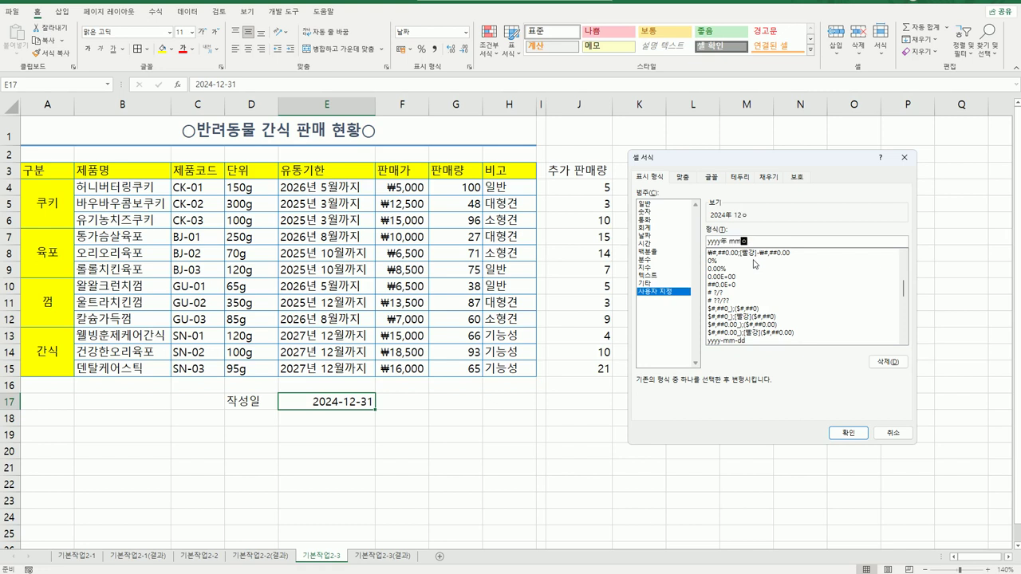
key(Hangul_Hanja)
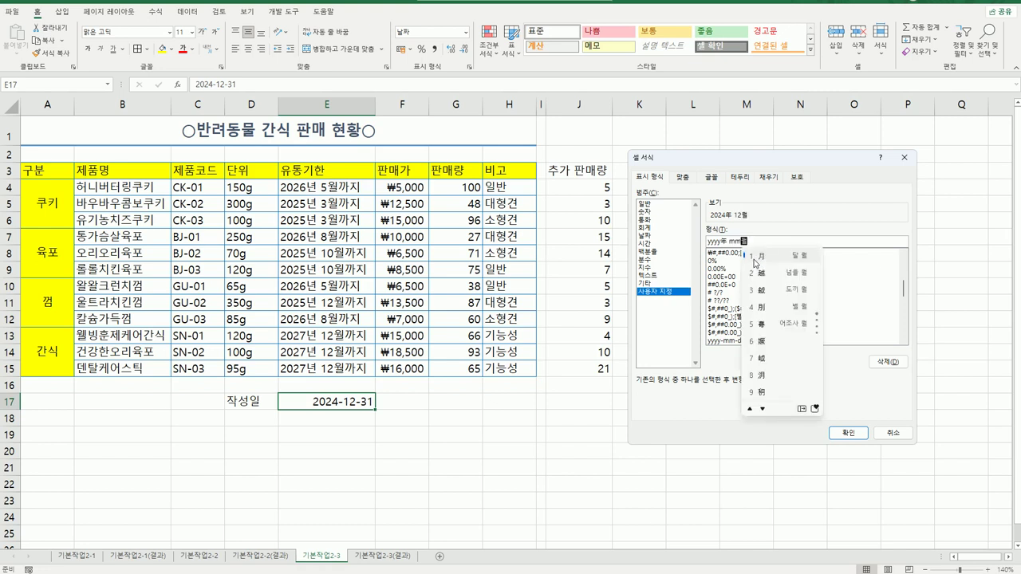
click(753, 263)
text(ㅇ)
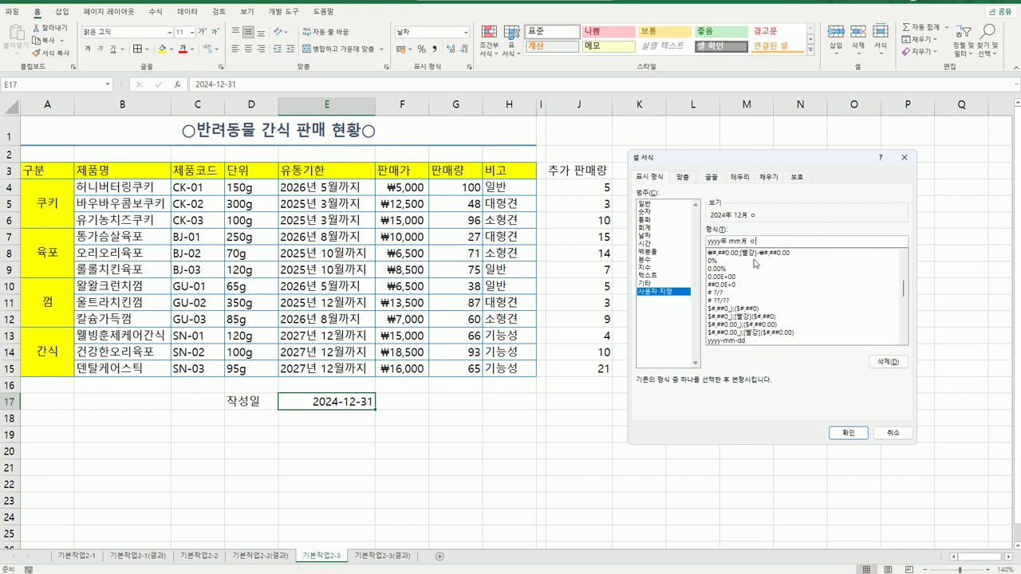
key(BackSpace)
text(dd일)
key(Hangul_Hanja)
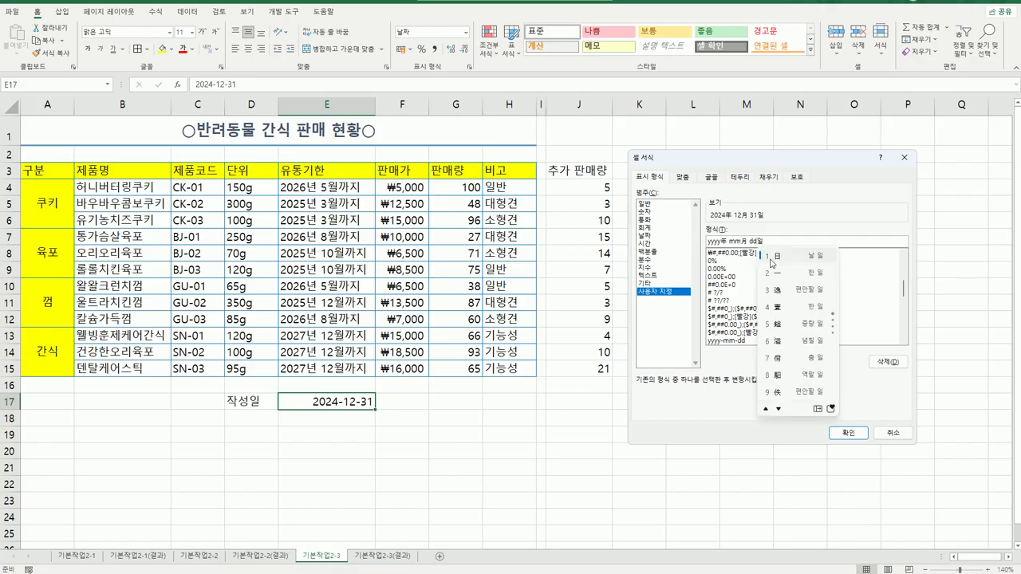
click(773, 263)
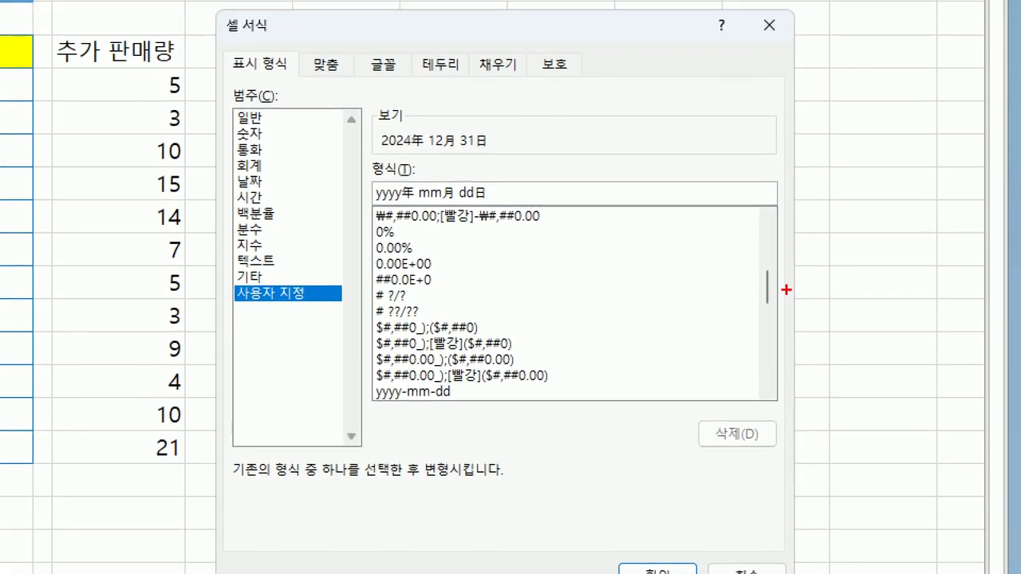
mouse_move(510, 217)
mouse_down()
mouse_move(305, 176)
mouse_move(525, 191)
mouse_move(510, 231)
mouse_up()
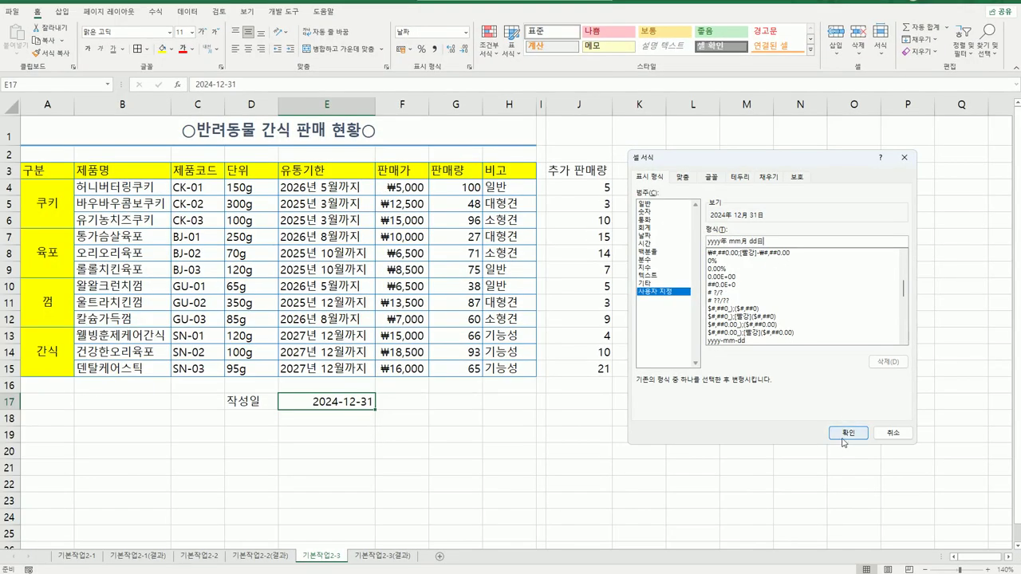
click(842, 436)
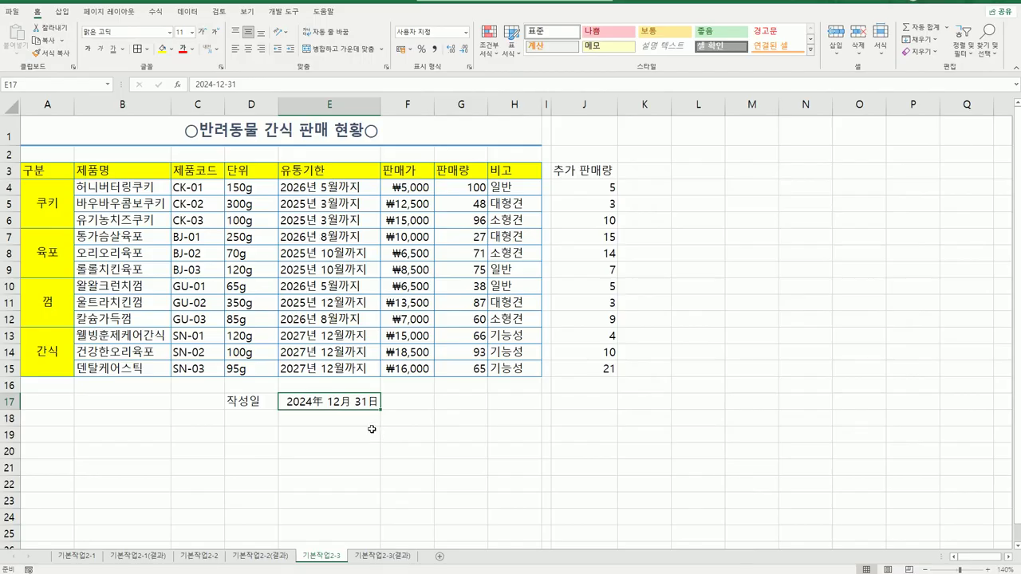
Compare the finished 기본작업2-3 sheet with the 기본작업2-3(결과) answer sheet.
click(392, 556)
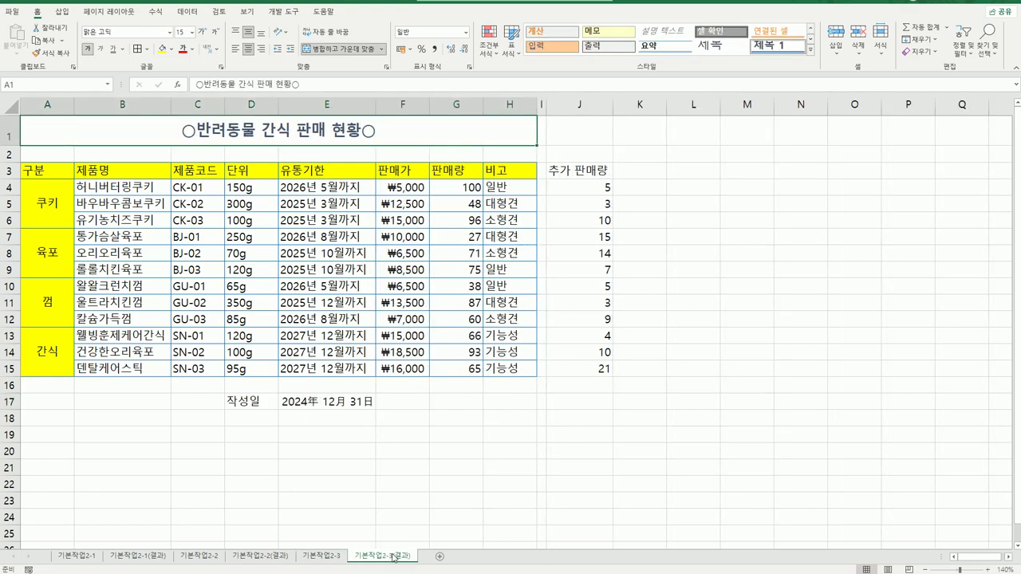
click(341, 561)
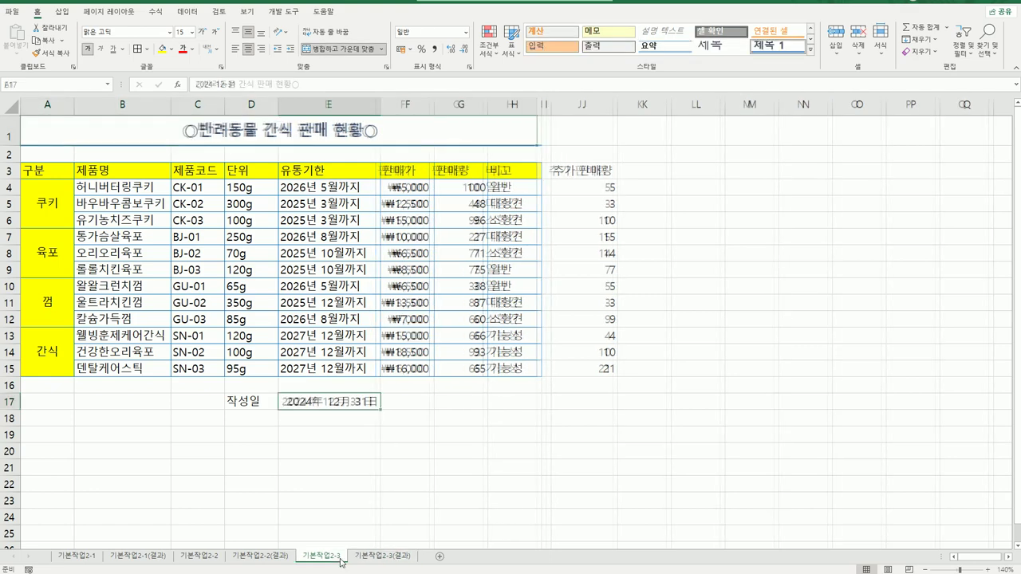
click(390, 558)
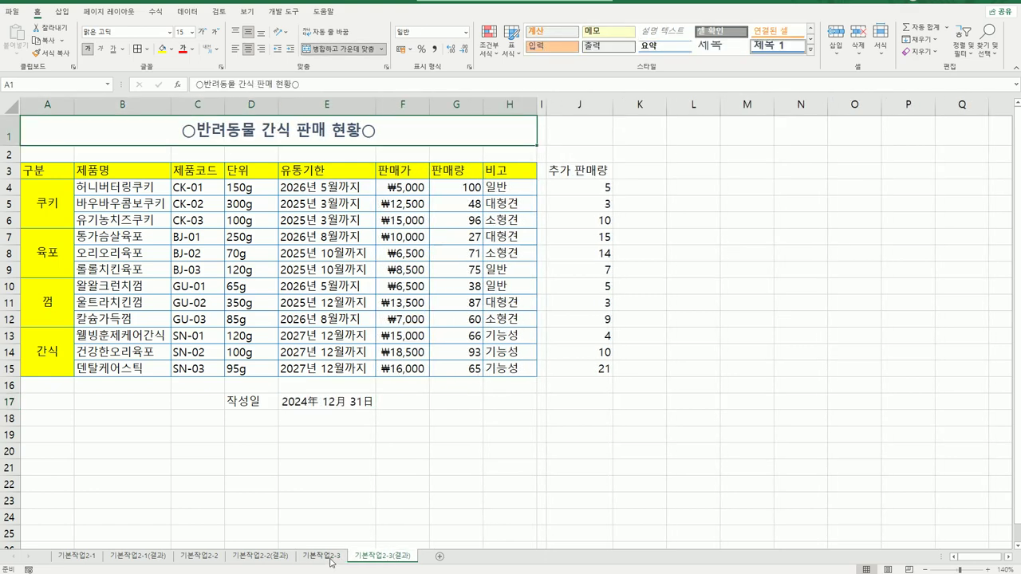
click(330, 559)
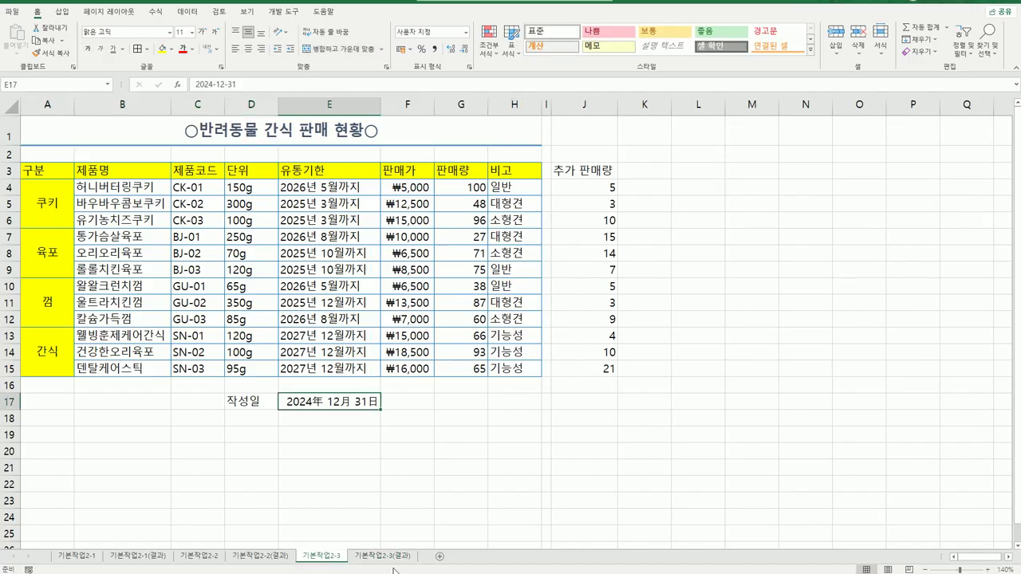